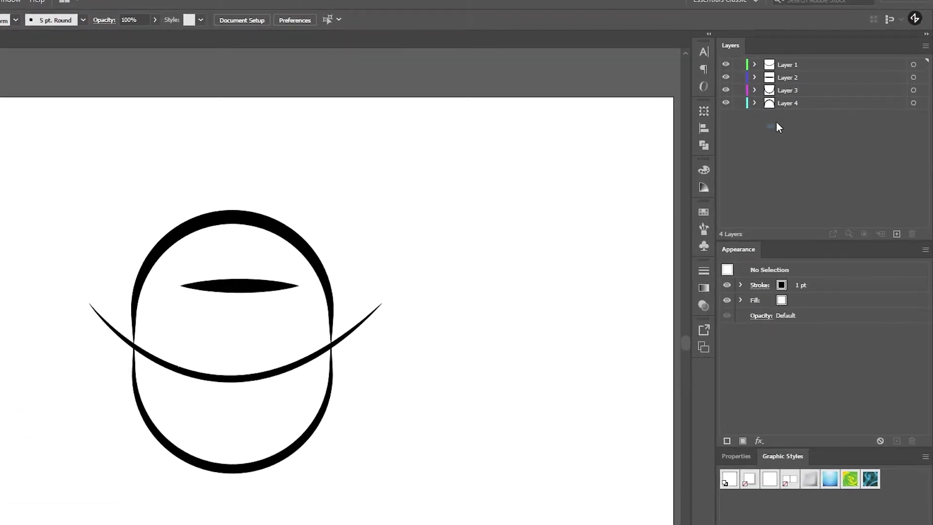
Expand Illustrator Layers 4, 3, 2 and 1 to show each <Path> sublayer, then clear the selection.
left_click_drag(777, 126, 778, 65)
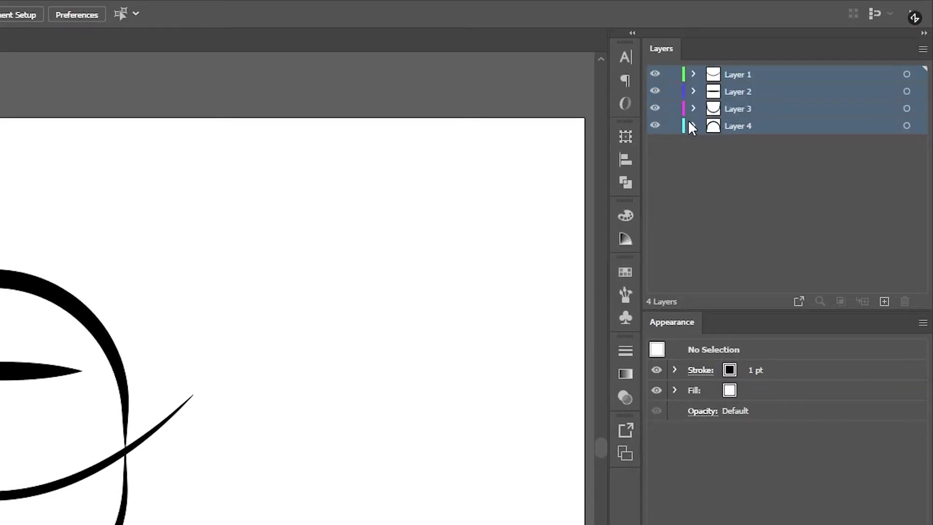
left_click(693, 126)
left_click(693, 109)
left_click(692, 92)
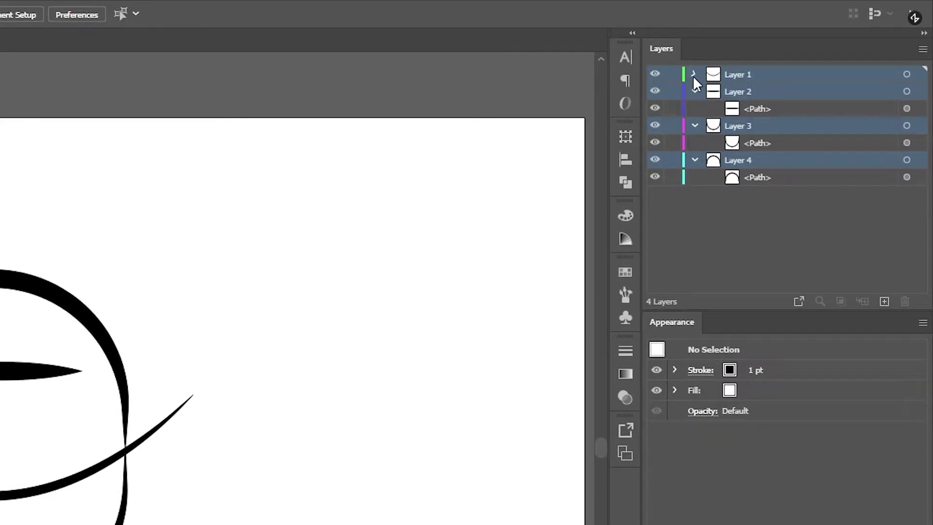
left_click(693, 74)
left_click(744, 232)
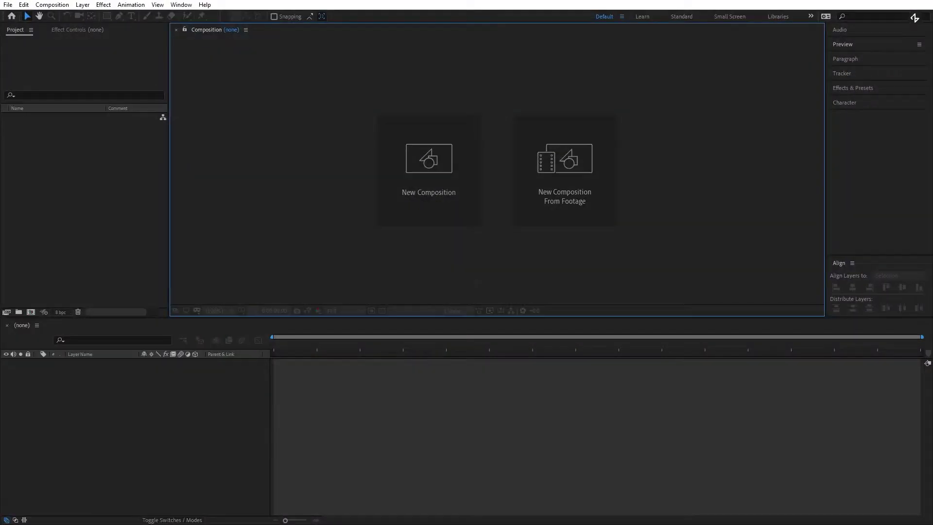
Start a 1920×1080, 30 fps, 10-second composition named Animating_Trim_Paths_On_Ai_Layers.
left_click(440, 201)
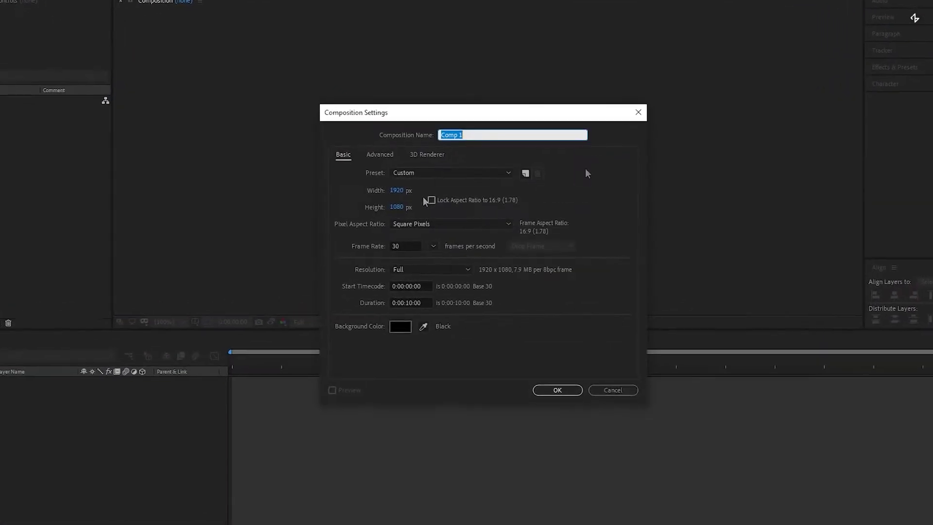
type("Animat")
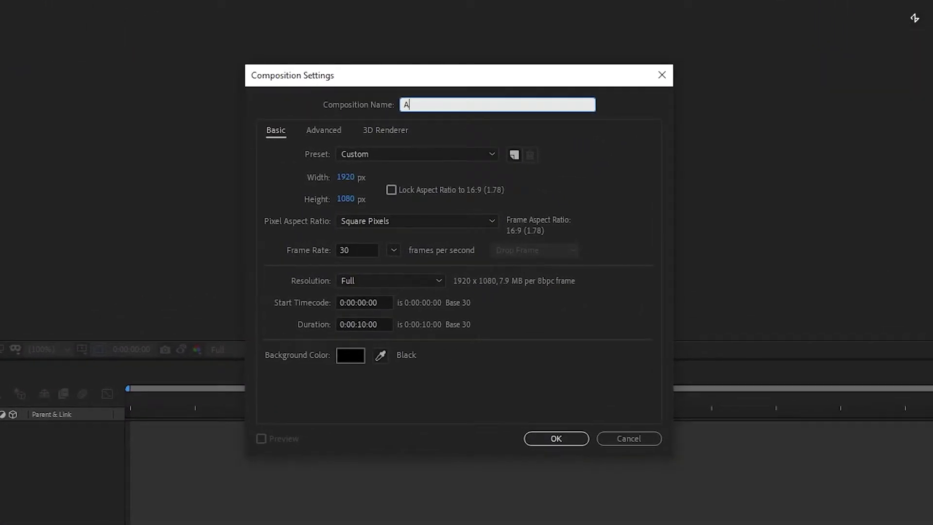
type("ing_Tri")
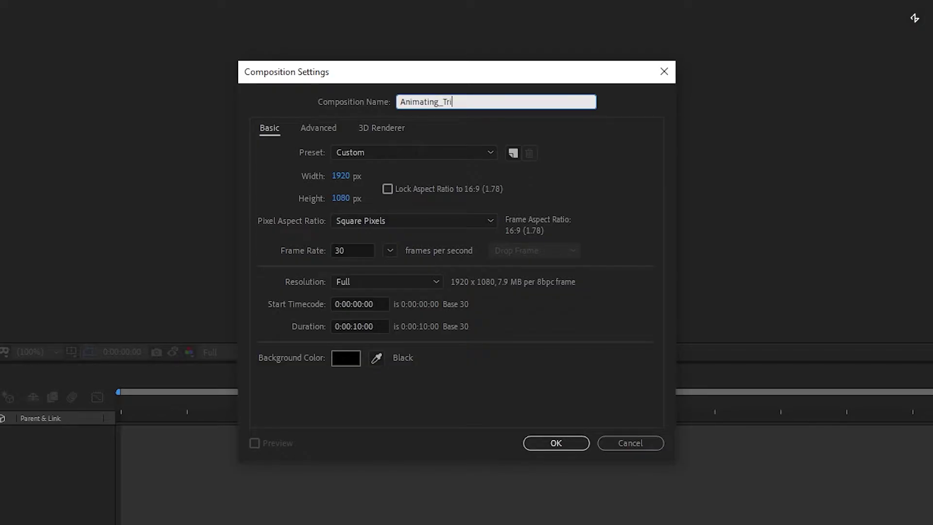
type("m_Paths_On_Ai_Layers")
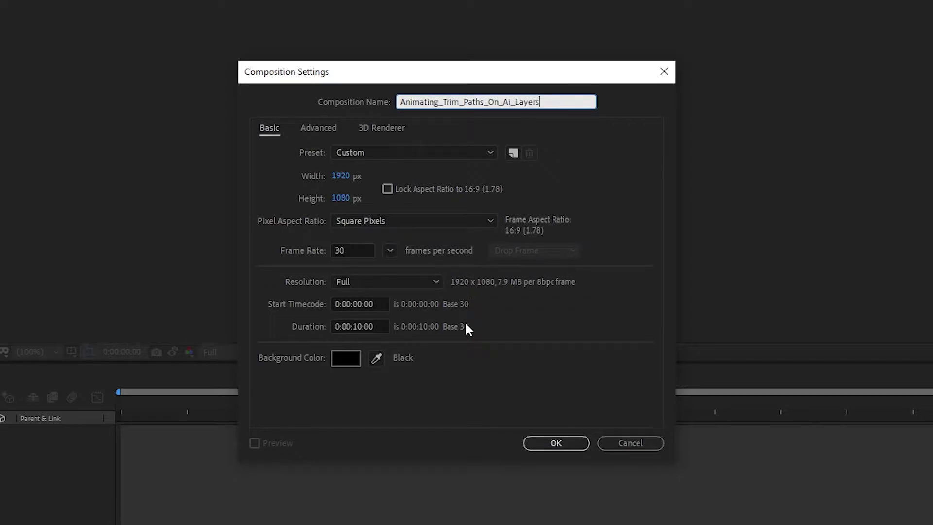
Create the comp, import Drawing.ai into it as a composition, and open the Drawing precomp with Layers 1–4 selected.
left_click(565, 439)
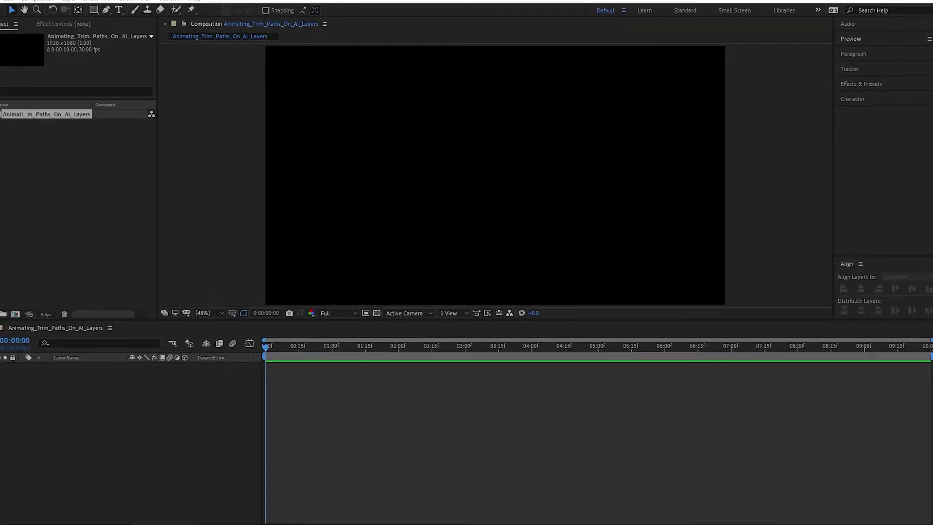
mouse_move(625, 390)
left_mouse_down()
mouse_move(269, 419)
mouse_move(212, 418)
mouse_move(175, 404)
left_mouse_up()
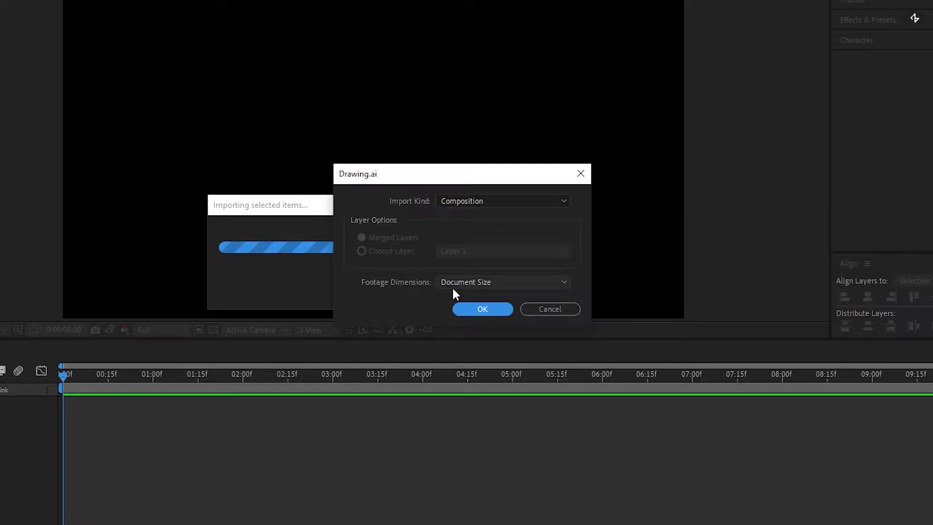
left_click(488, 309)
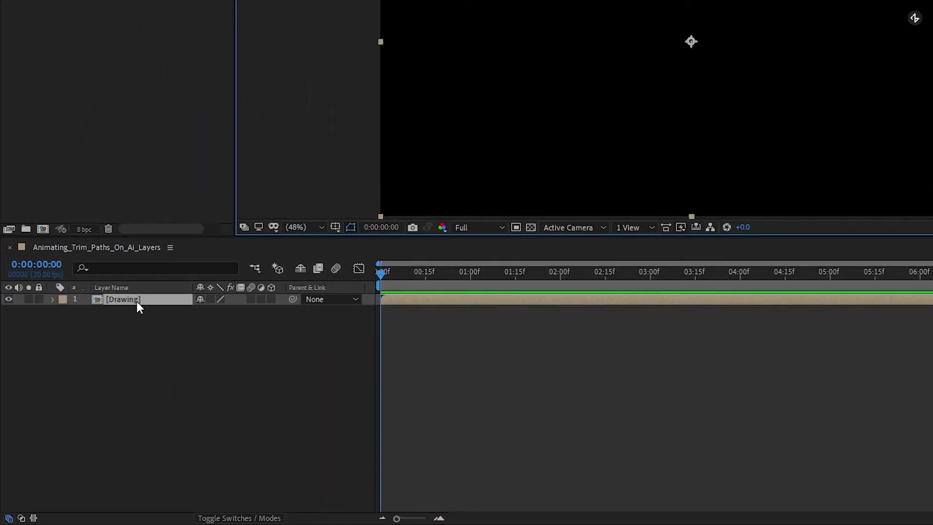
double_click(0, 347)
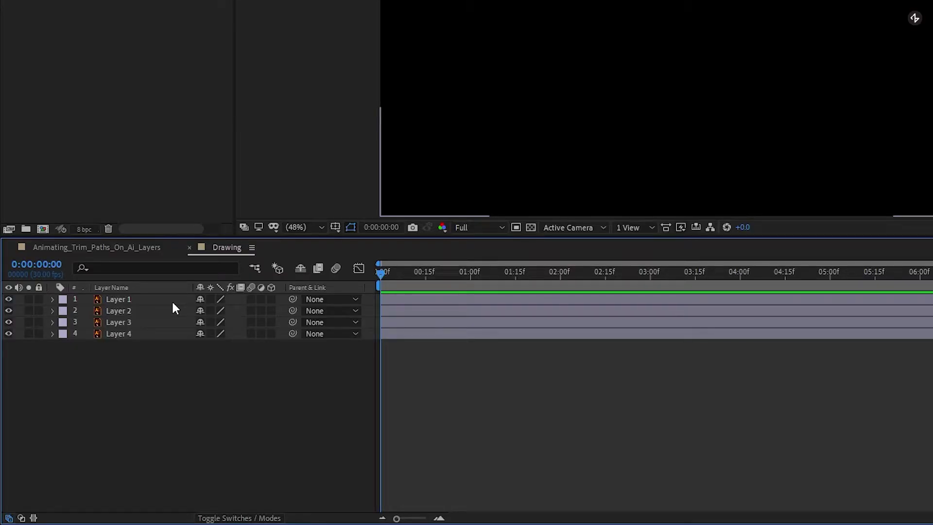
left_click_drag(126, 364, 115, 294)
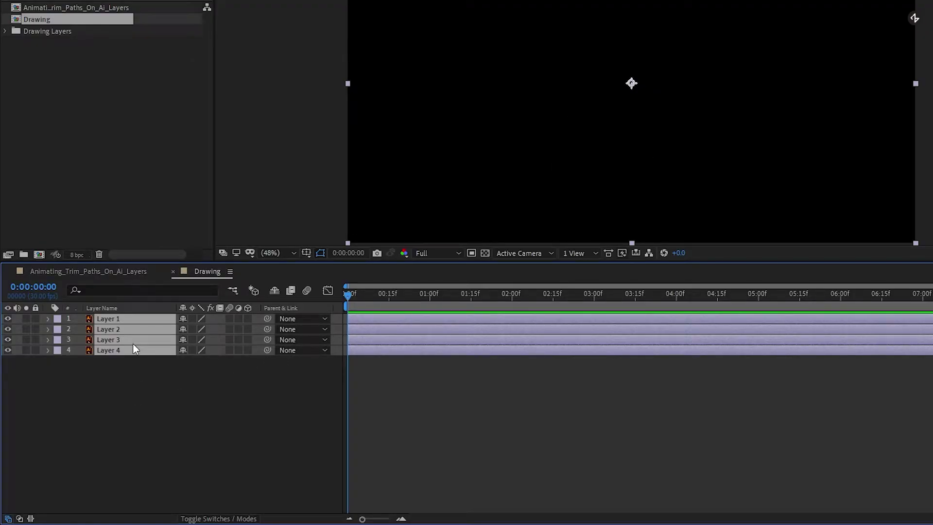
Convert the four Illustrator layers to shapes with Create Shapes from Vector Layer.
right_click(119, 333)
mouse_move(221, 231)
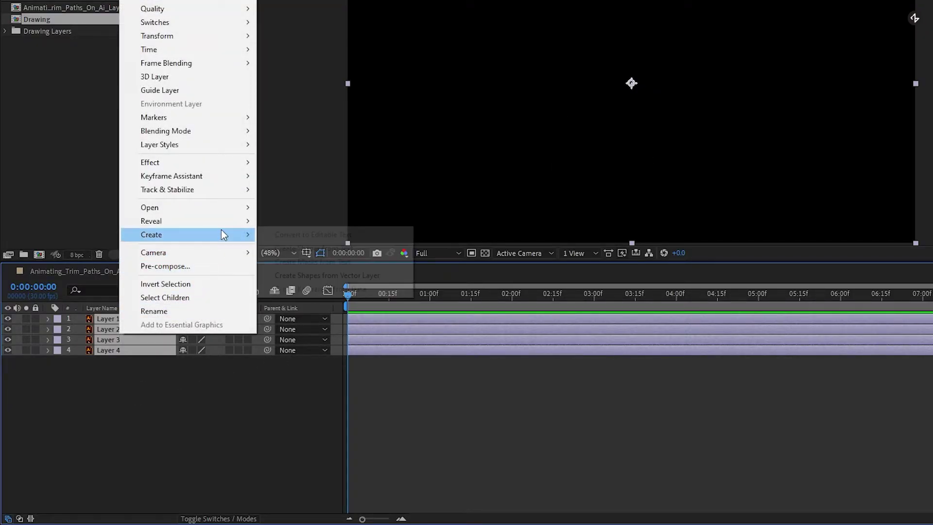
left_click(342, 273)
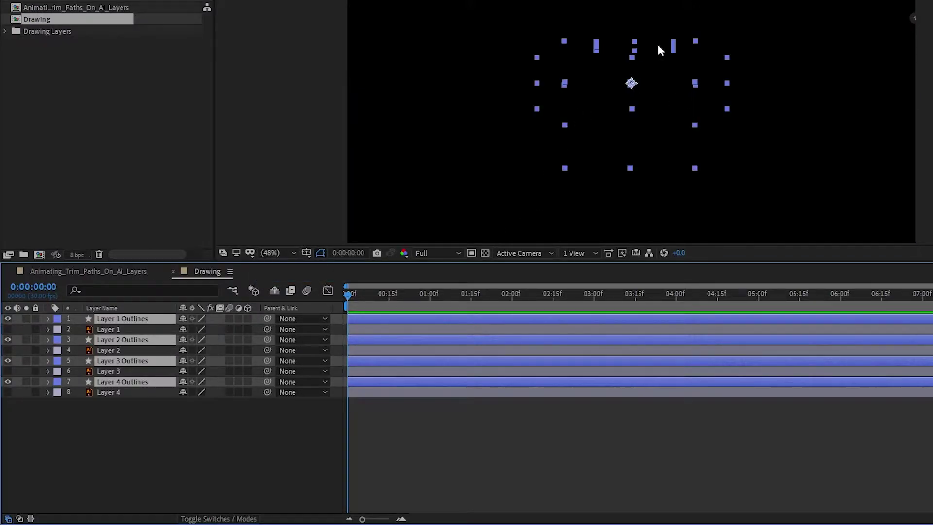
Delete the original Illustrator Layers 1–4 and select the four Outlines layers.
left_click(121, 330)
left_click(112, 351, "ctrl")
left_click(116, 371, "ctrl")
left_click(120, 393, "ctrl")
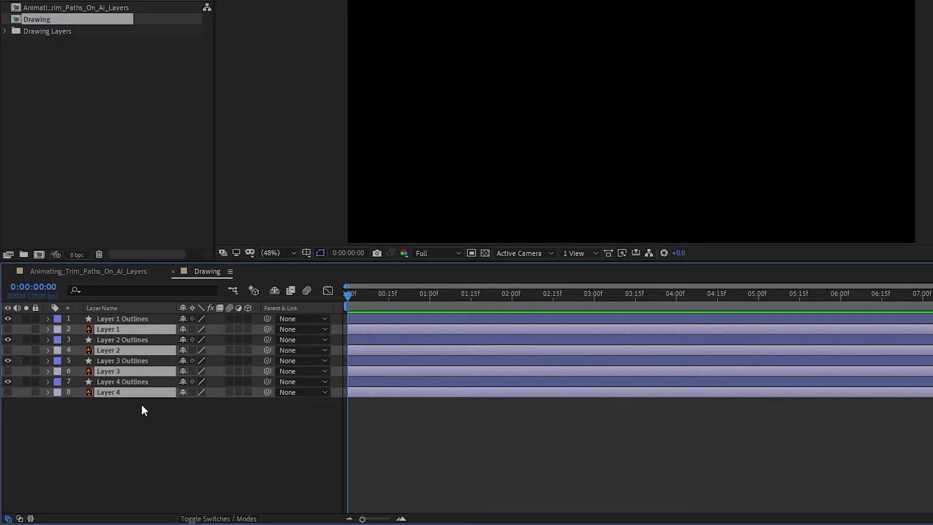
key("Delete")
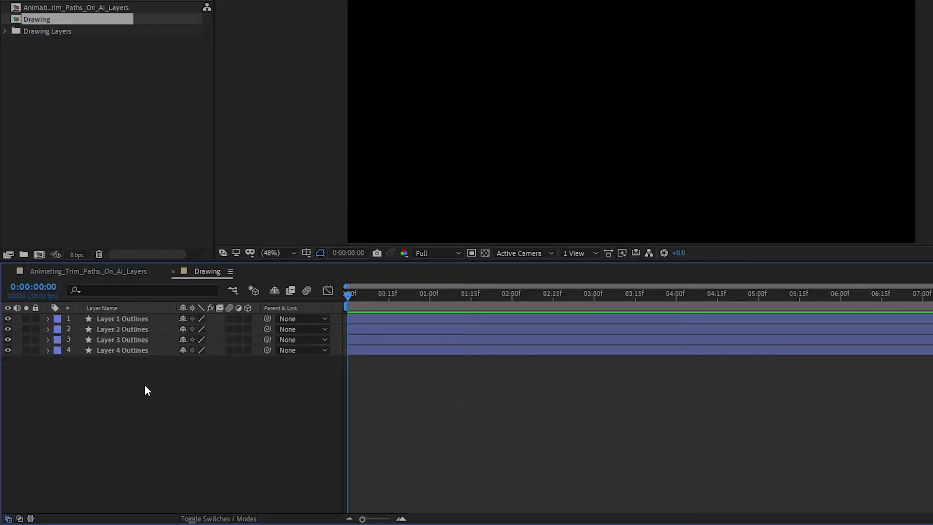
left_click_drag(148, 391, 121, 318)
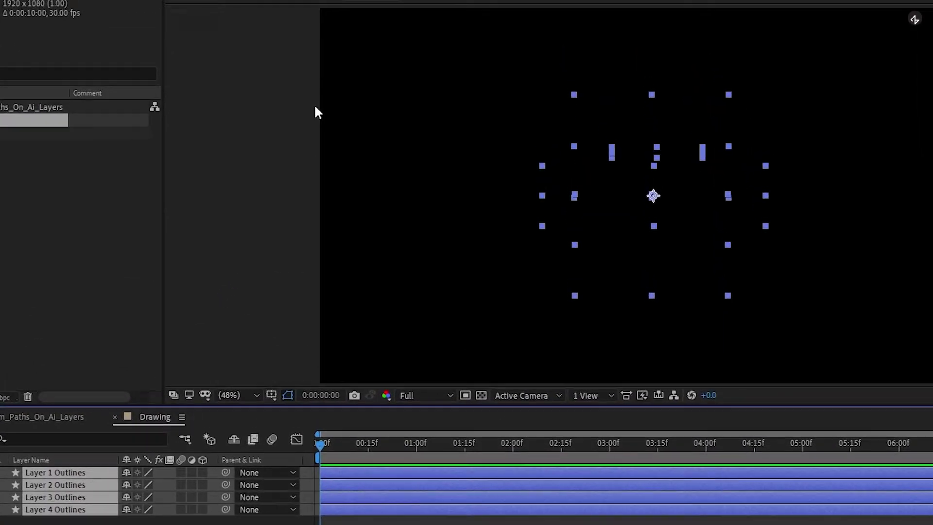
Fill all four Outlines shapes with white FFFFFF.
left_click(436, 12)
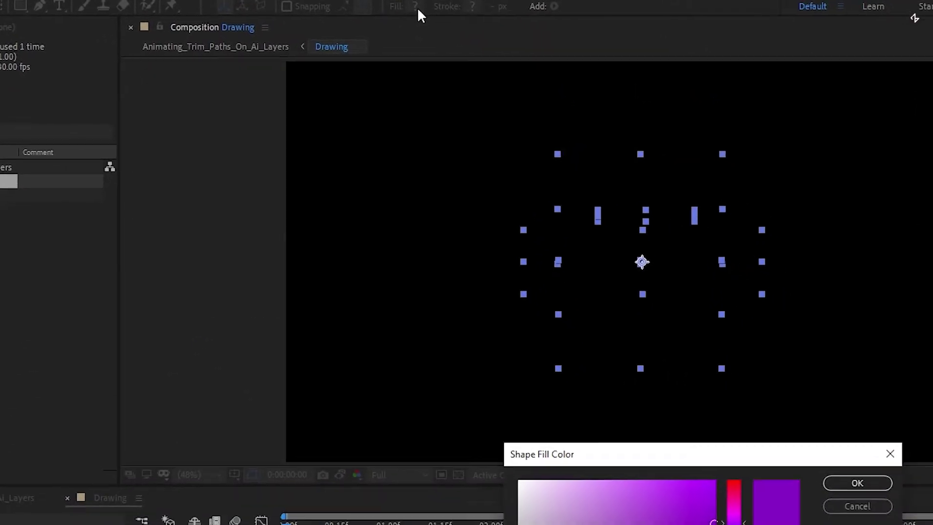
left_click(519, 481)
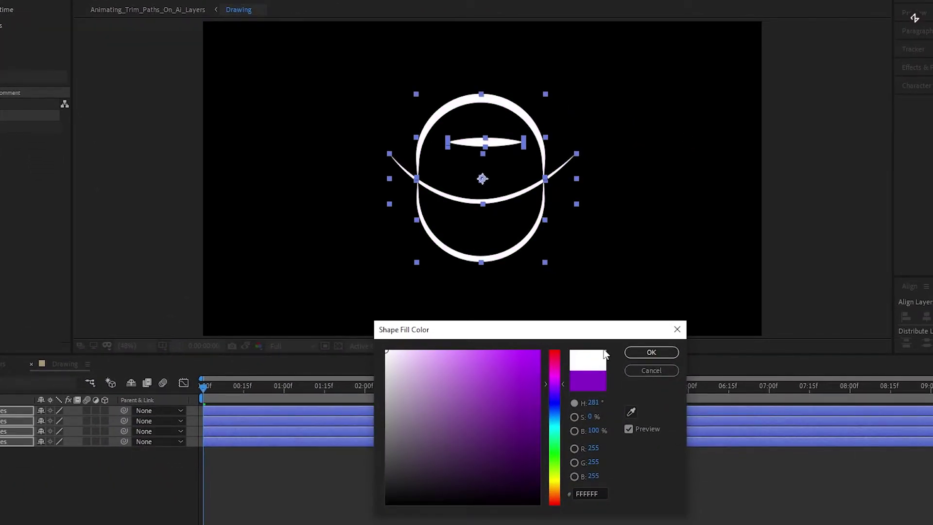
left_click(659, 352)
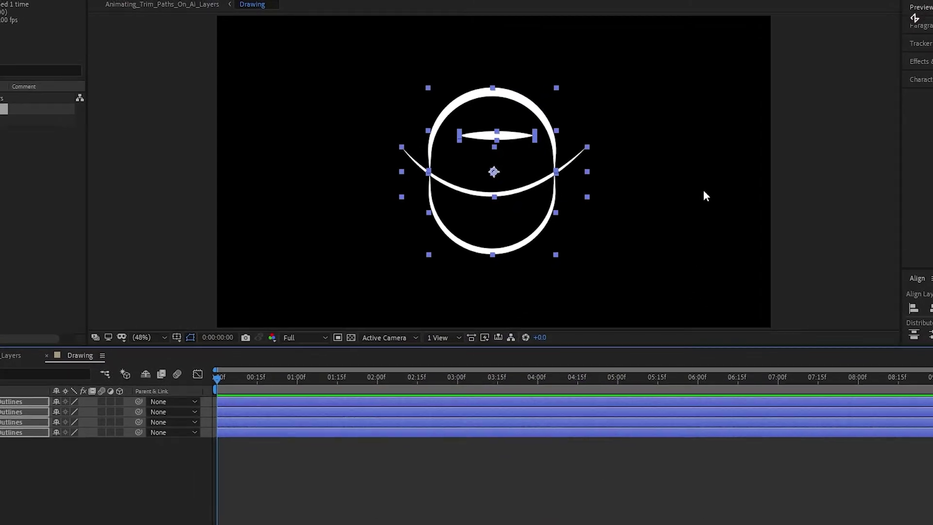
left_click(693, 197)
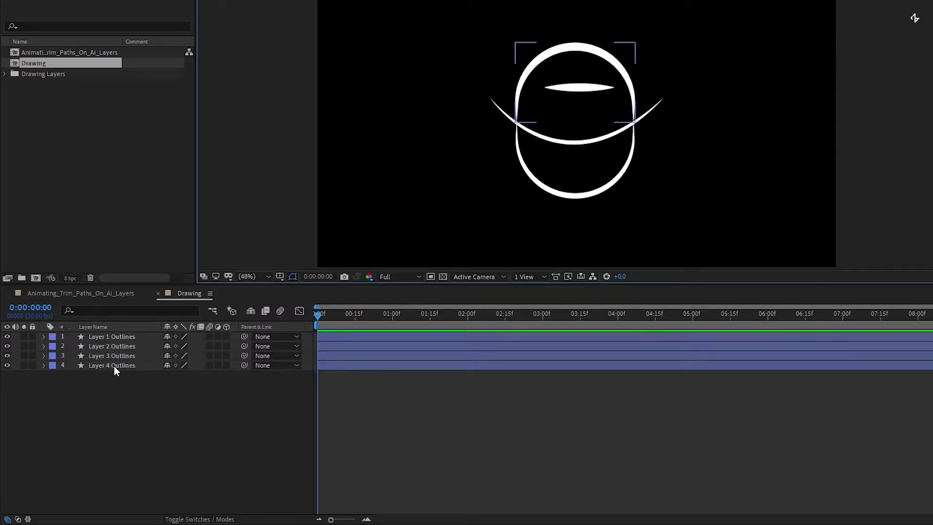
Zoom in on Layer 4 Outlines to inspect the eye shape, then set magnification to Fit up to 100%.
left_click(114, 365)
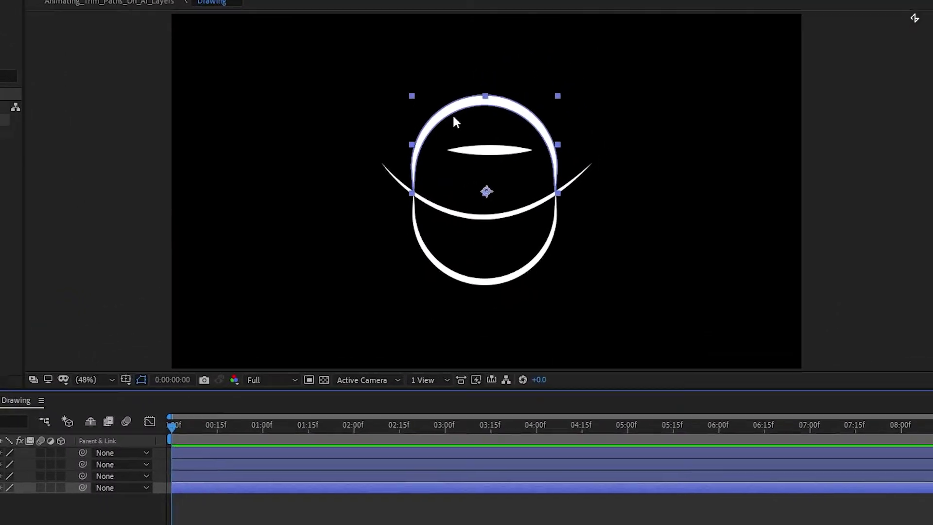
key("period")
key("period")
key("period")
key("period")
key("comma")
key("comma")
left_click_drag(403, 124, 360, 208)
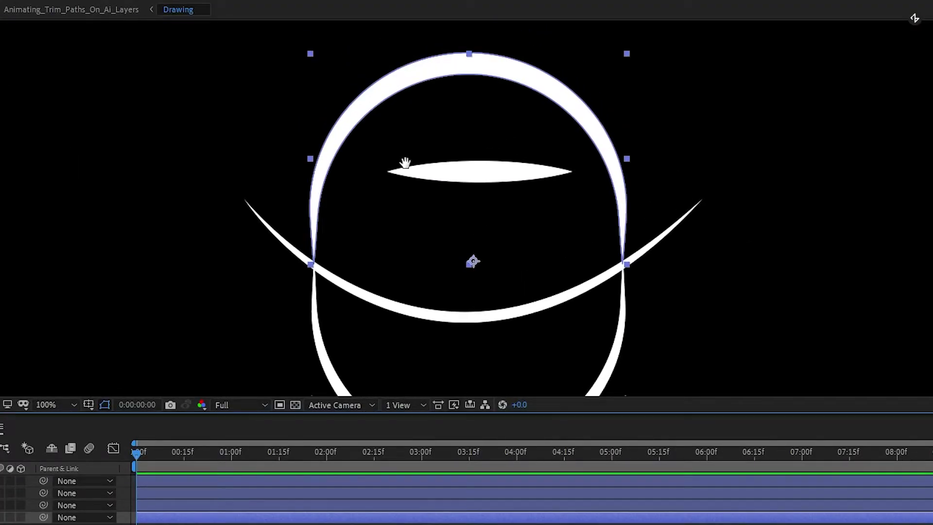
key("period")
key("period")
key("comma")
key("comma")
key("period")
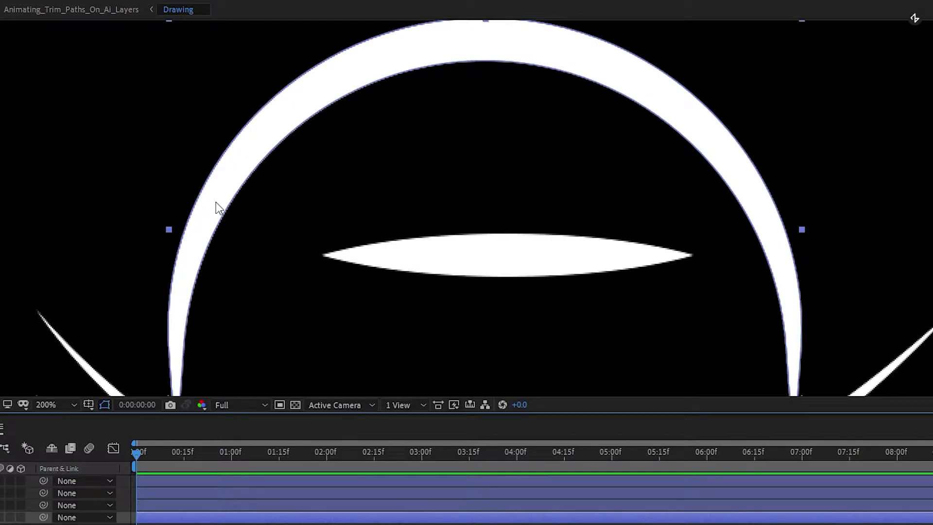
left_click(51, 404)
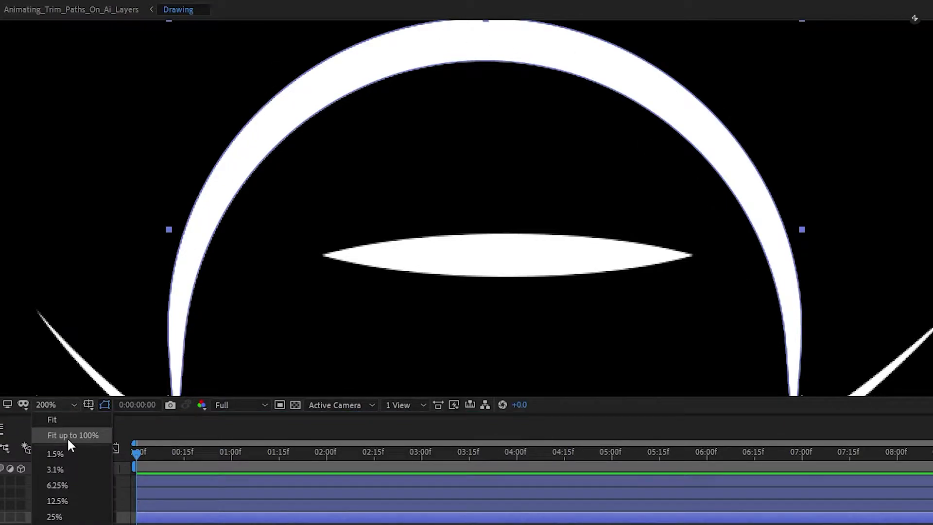
left_click(68, 436)
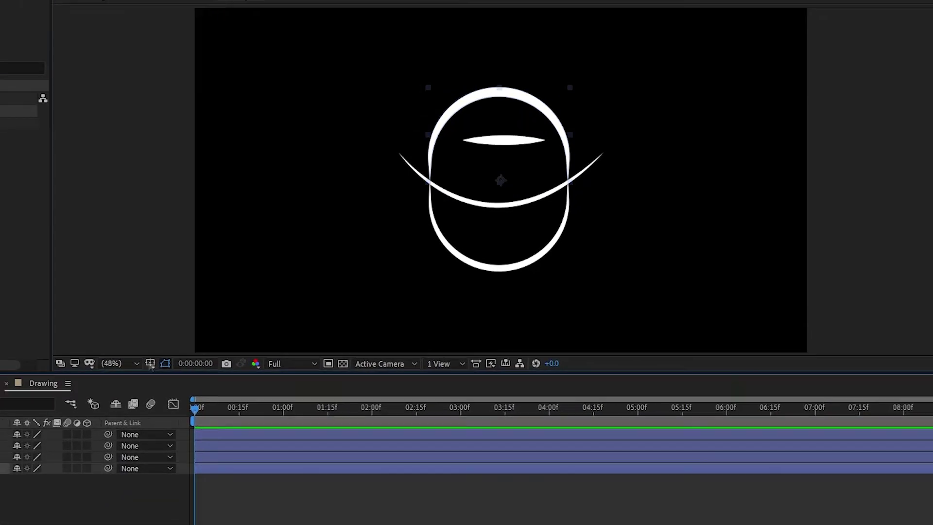
left_click(0, 524)
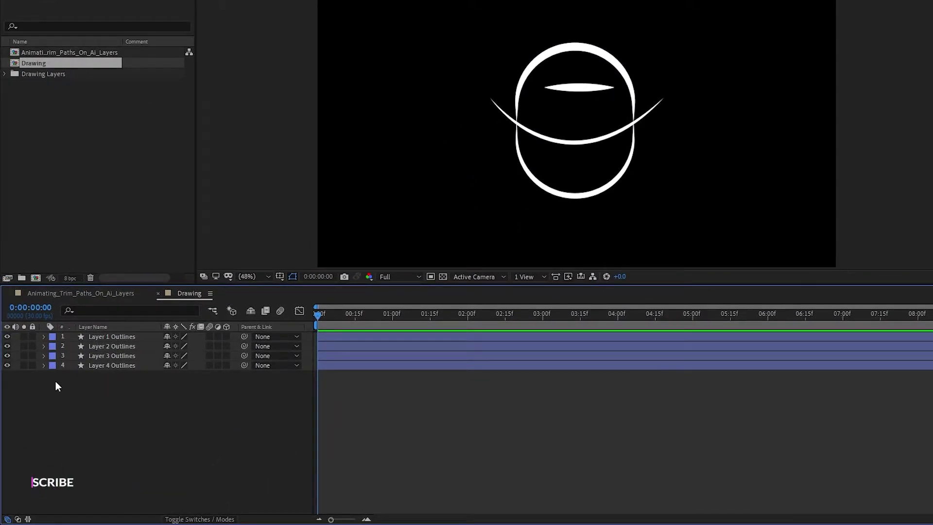
Add a Trim Paths operator to Layer 4 Outlines.
left_click(31, 373)
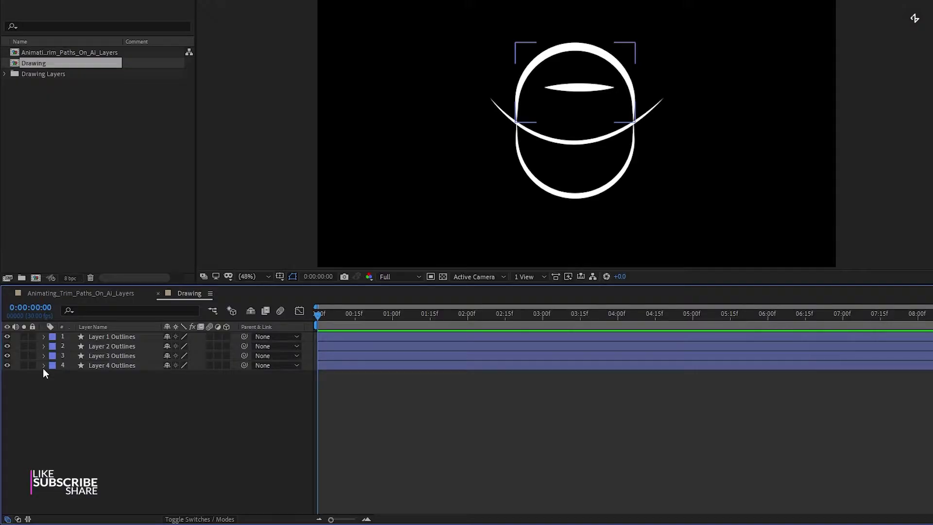
left_click(42, 366)
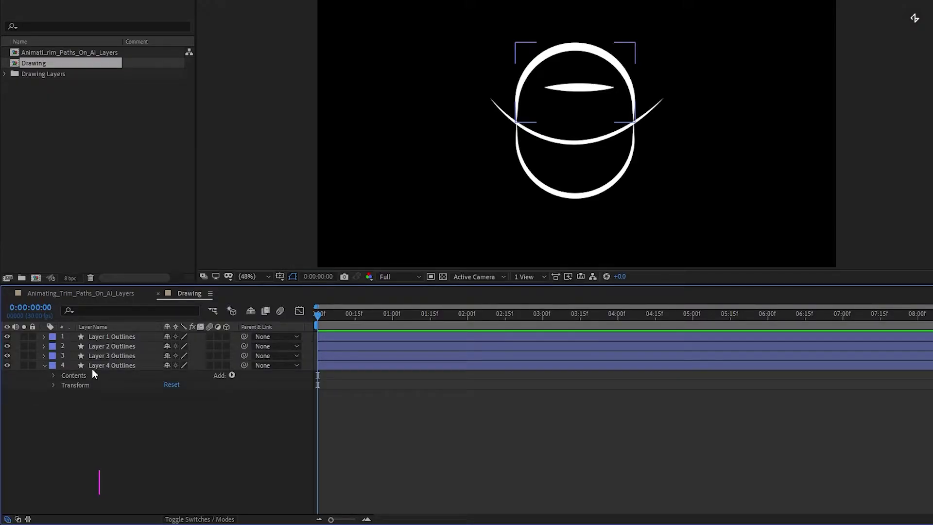
left_click(93, 369)
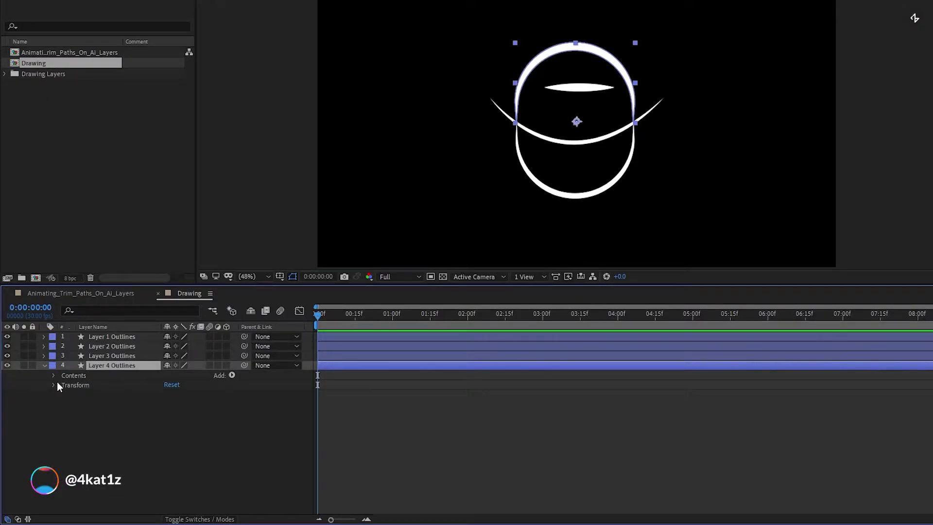
left_click(232, 376)
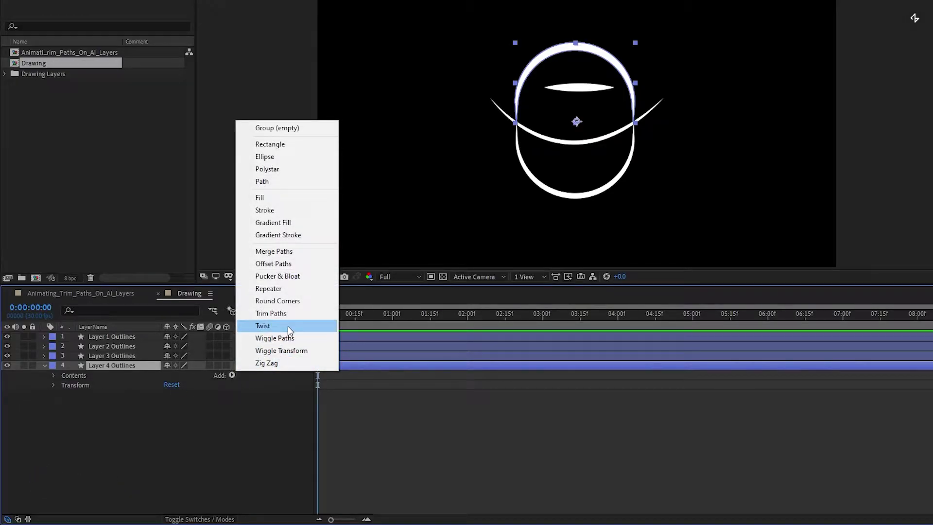
left_click(277, 313)
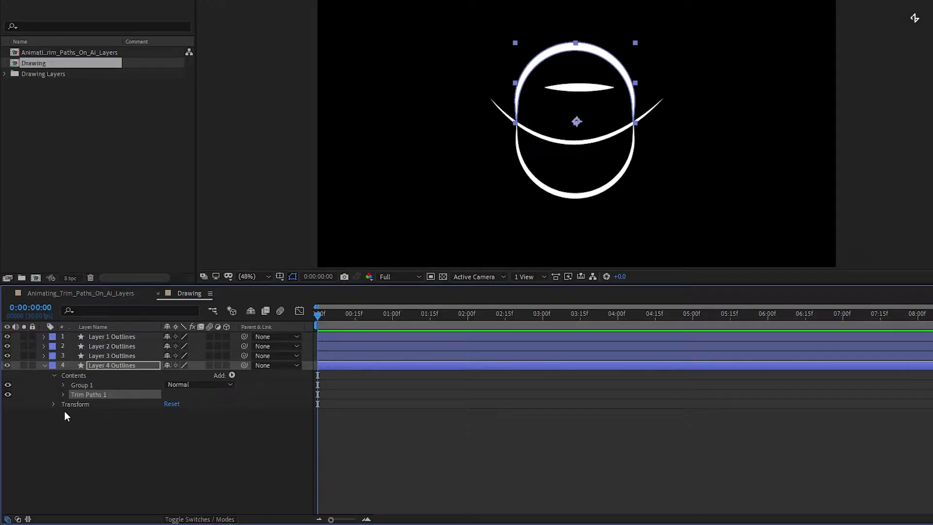
Reveal Trim Paths 1 (Start 0%, End 100%, Offset 0°), test-scrub End, and return to frame 0.
left_click(64, 394)
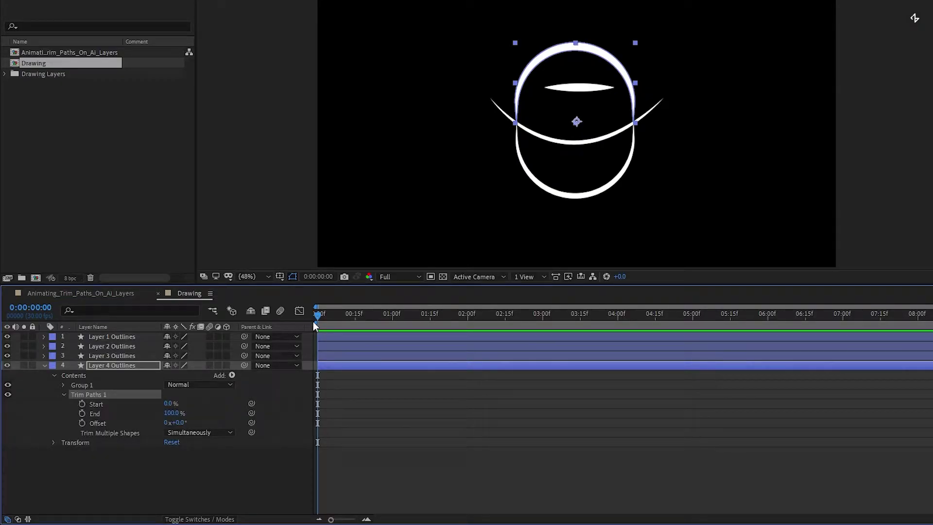
left_click_drag(319, 317, 337, 319)
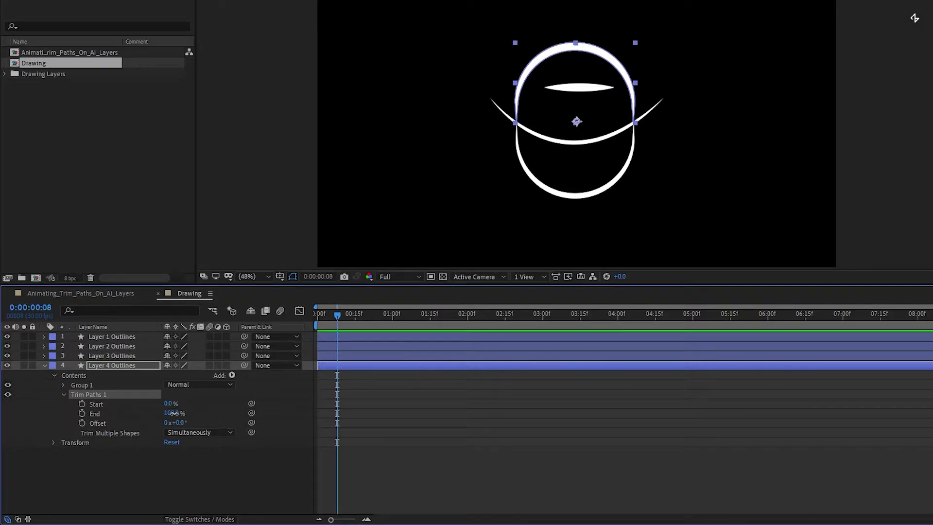
mouse_move(175, 417)
left_mouse_down()
mouse_move(126, 419)
mouse_move(185, 419)
left_mouse_up()
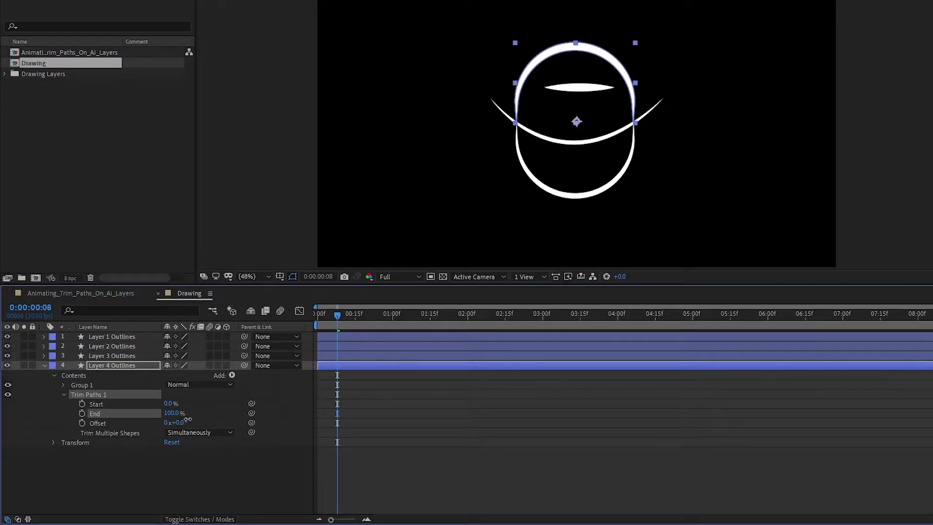
left_click_drag(340, 315, 318, 317)
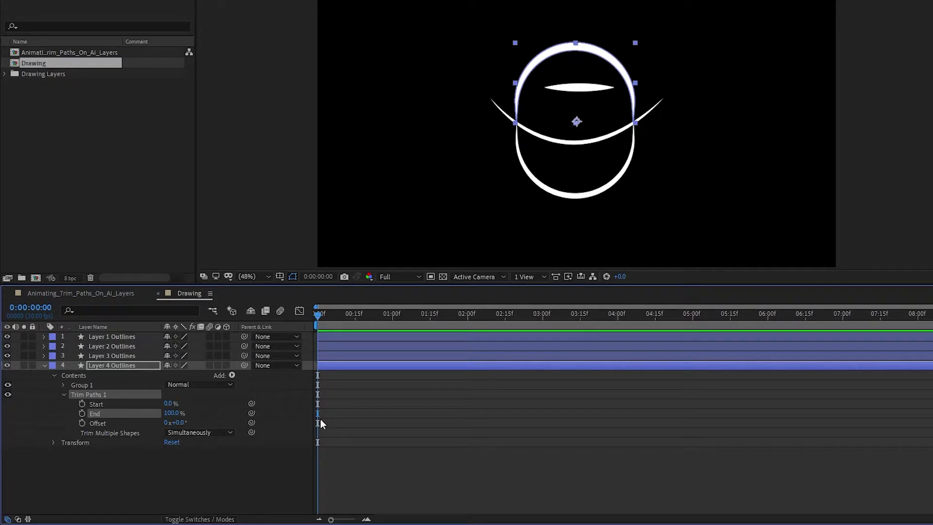
Set Trim Paths Start and End to 50% and keyframe them at frame 0.
left_click(169, 404)
type("50")
key("Tab")
type("50")
left_click(194, 468)
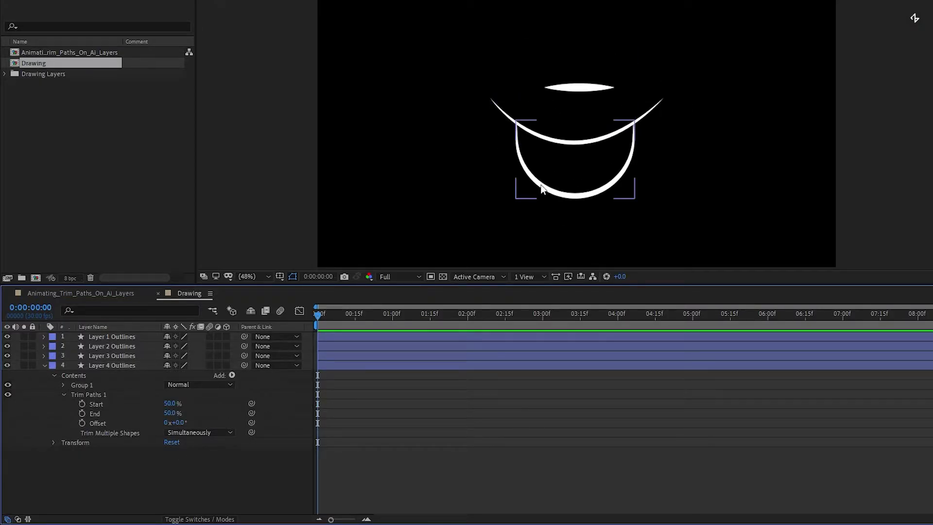
left_click(82, 413)
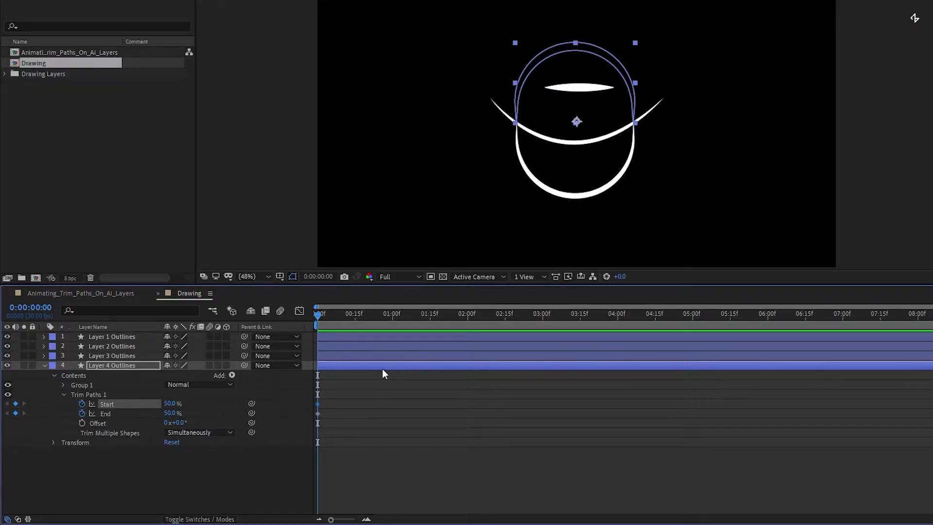
At frame 15, keyframe Start at 100% and End at 0% to fully reveal the oval.
key("shift+Page_Down")
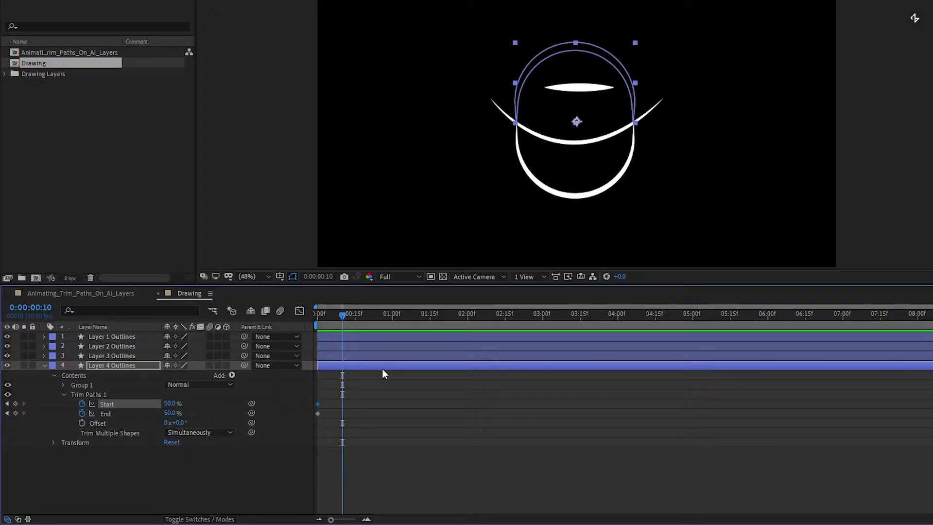
key("Page_Down")
key("Page_Down")
key("Page_Down")
key("Page_Down")
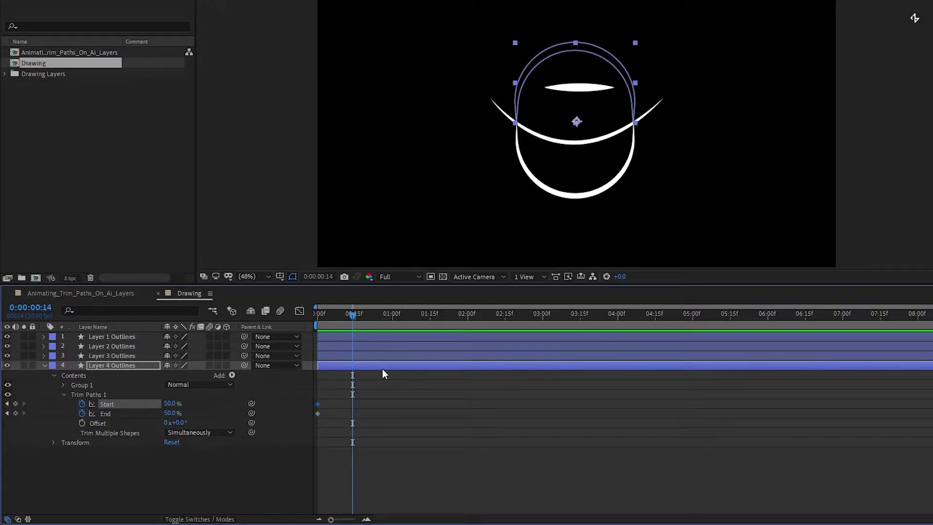
key("Page_Down")
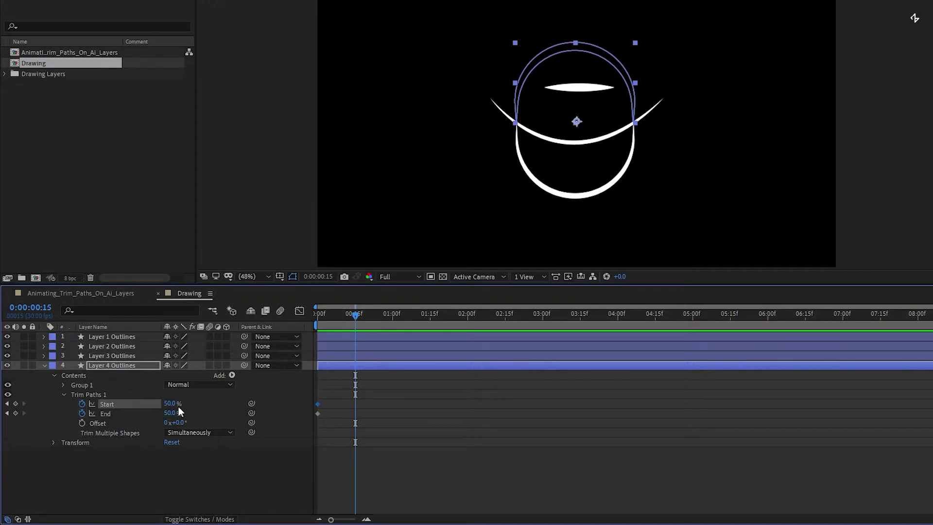
left_click_drag(171, 406, 194, 414)
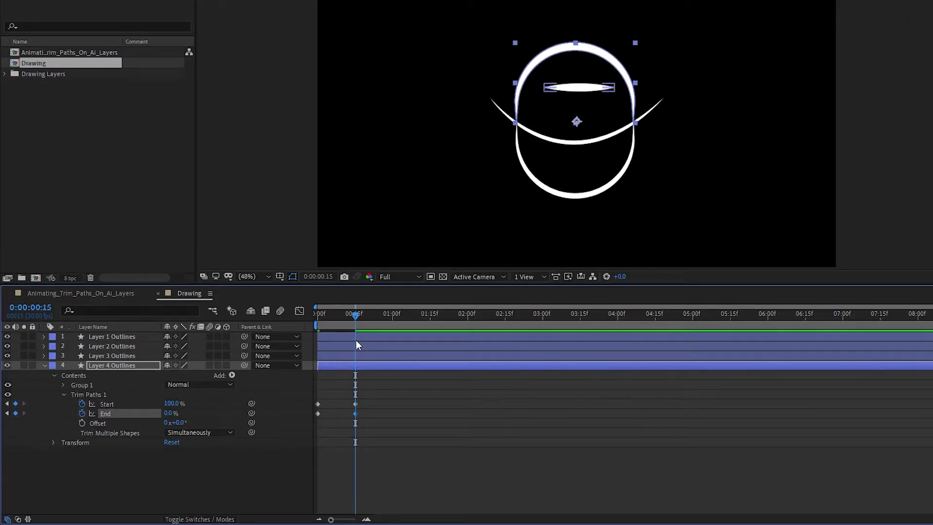
Check the mid-animation oval and set the Trim Paths Offset to −5°.
left_click_drag(355, 315, 331, 317)
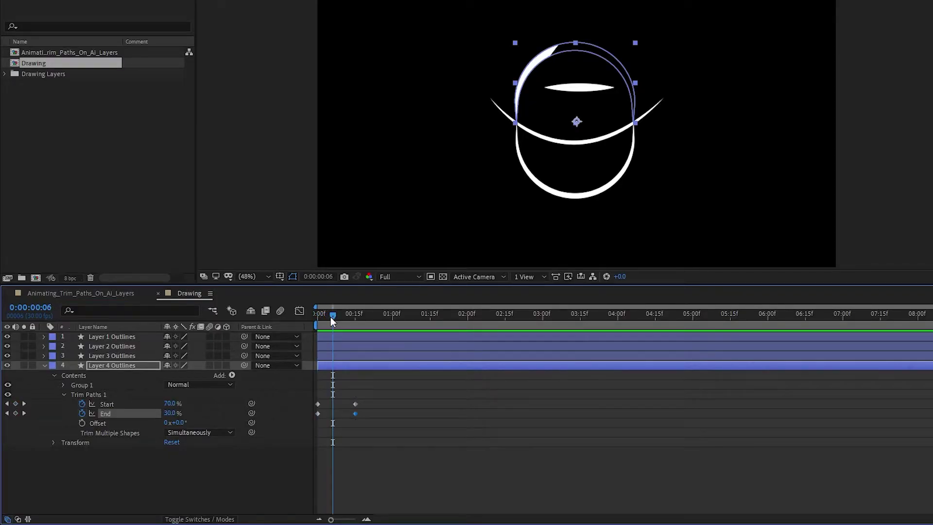
key("/")
key("comma")
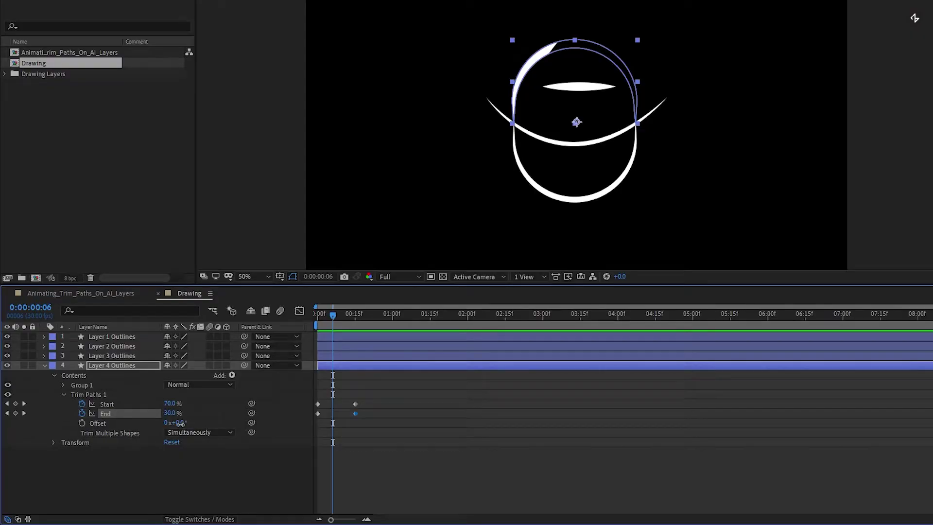
left_click_drag(180, 423, 184, 423)
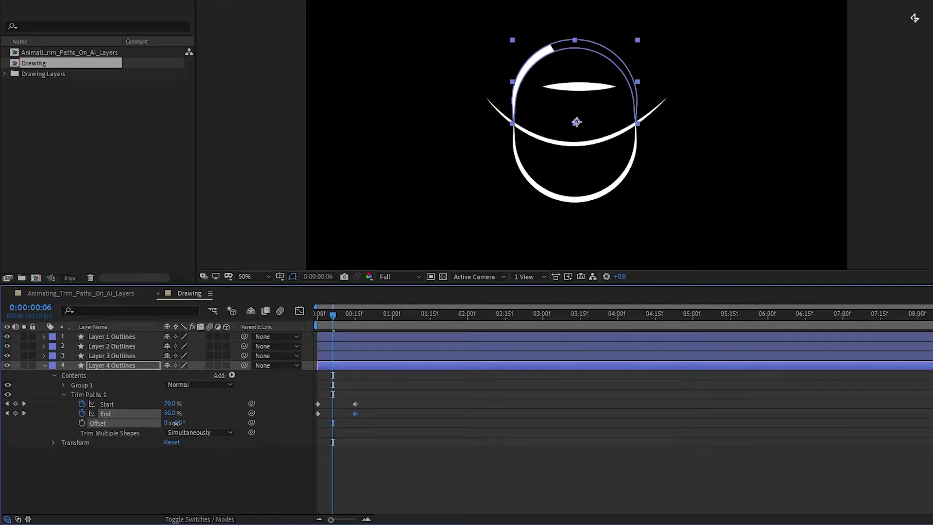
left_click(176, 422)
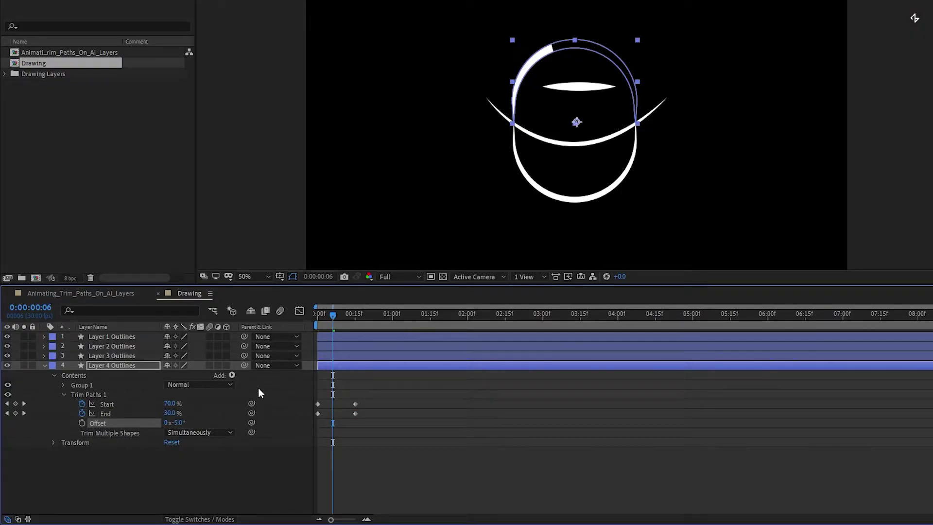
left_click_drag(333, 316, 317, 315)
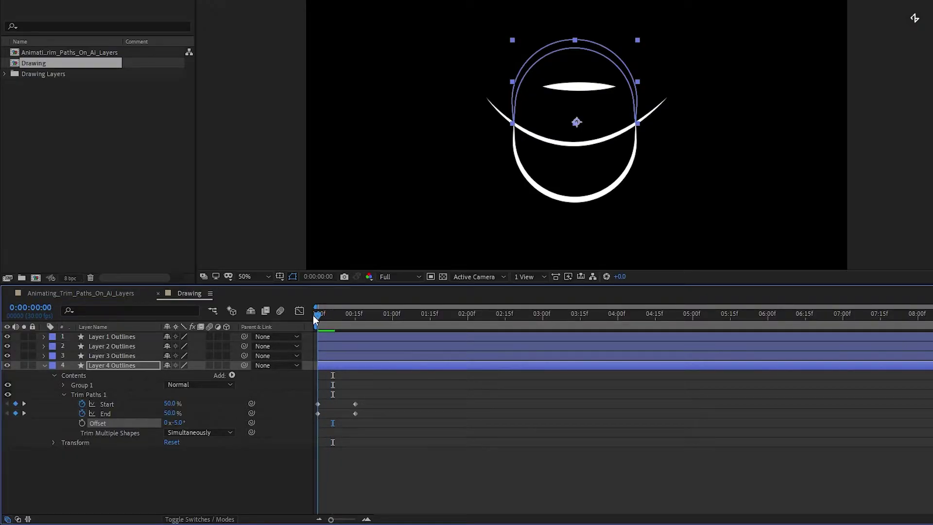
Preview the oval draw-on animation from frame 0.
key("space")
key("space")
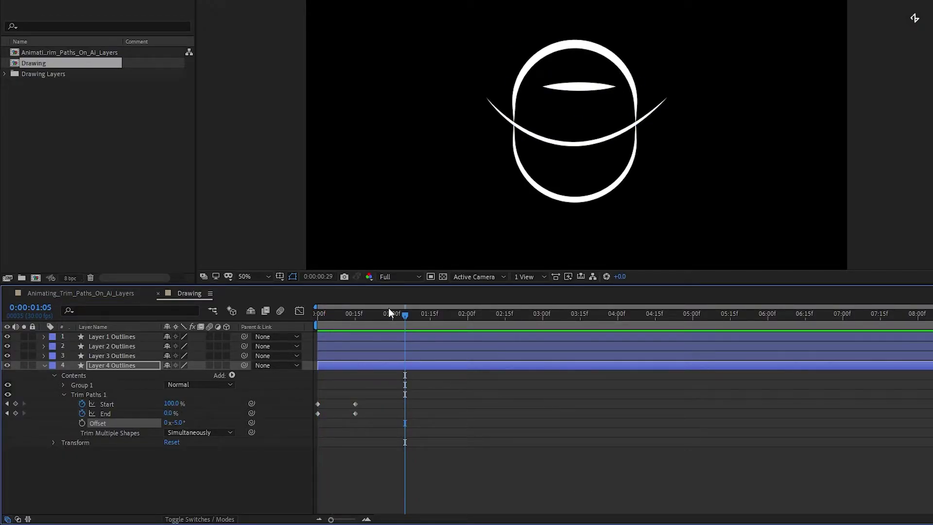
left_click(328, 316)
key("space")
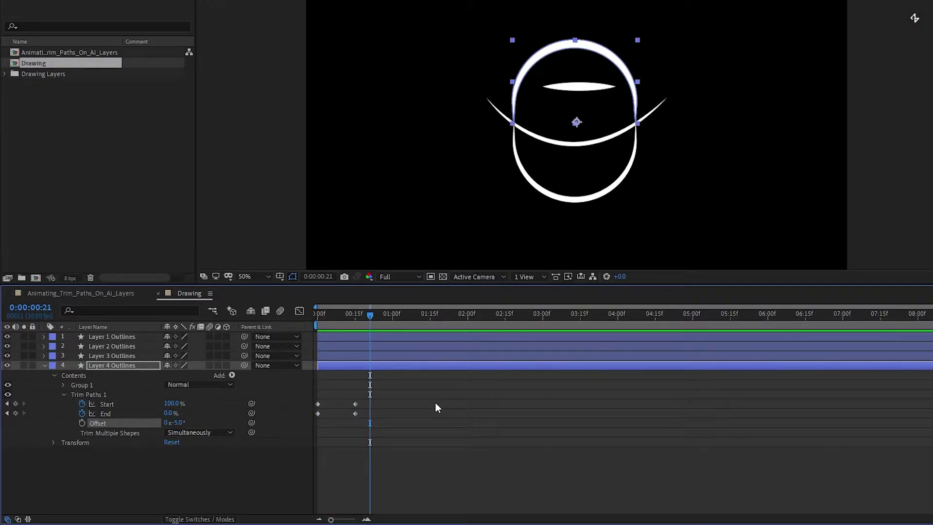
key("space")
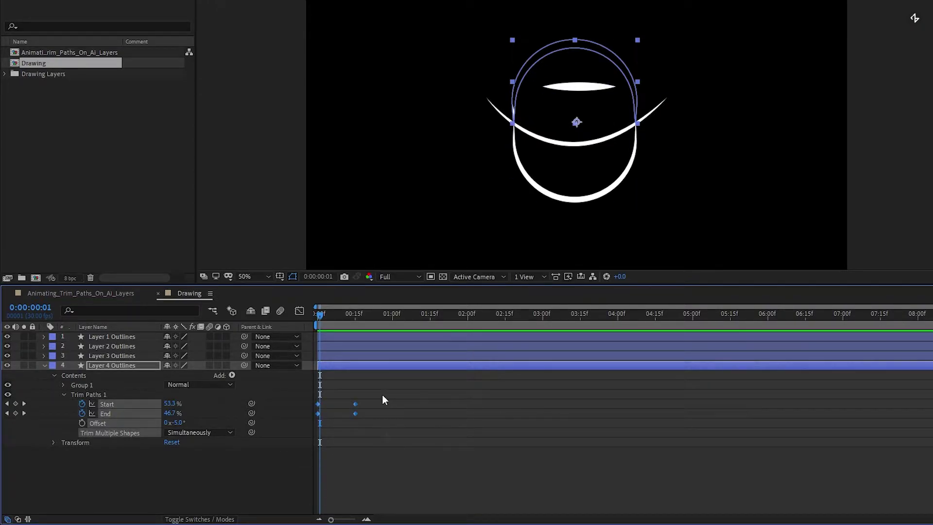
Apply Easy Ease (F9) to the four Start/End keyframes and drag Graph Editor handles to 100% influence into frame 15.
left_click_drag(383, 392, 296, 433)
key("F9")
left_click(299, 311)
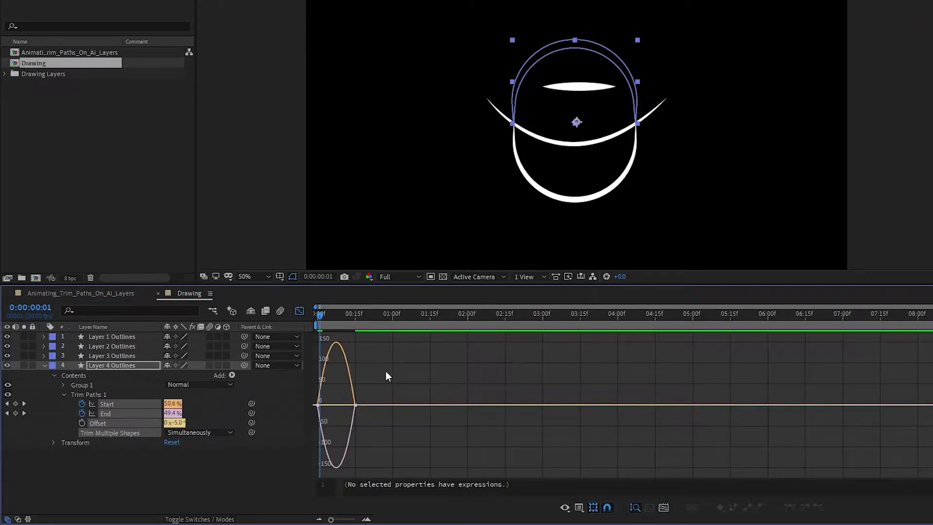
left_click_drag(385, 377, 346, 431)
scroll(348, 410, "up", 10)
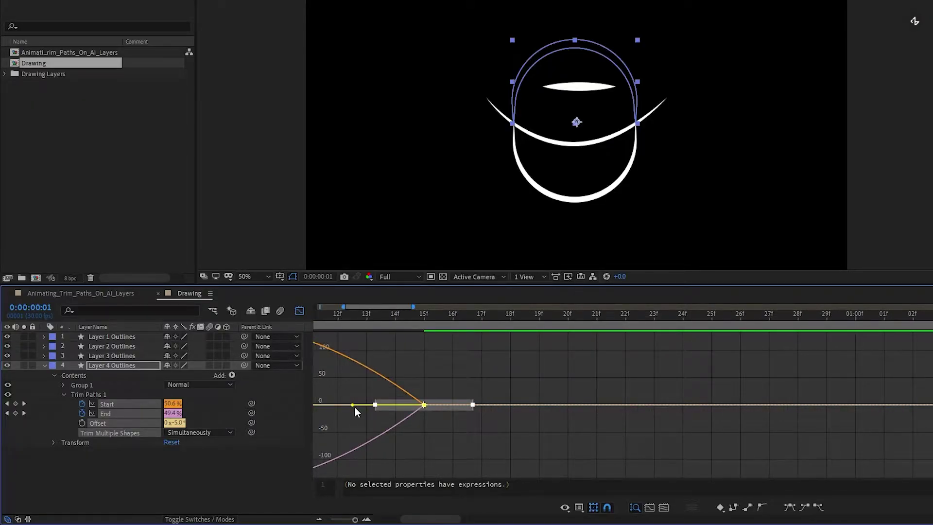
left_click(342, 411)
mouse_move(352, 404)
left_mouse_down()
mouse_move(258, 404)
mouse_move(362, 426)
mouse_move(349, 400)
mouse_move(345, 406)
left_mouse_up()
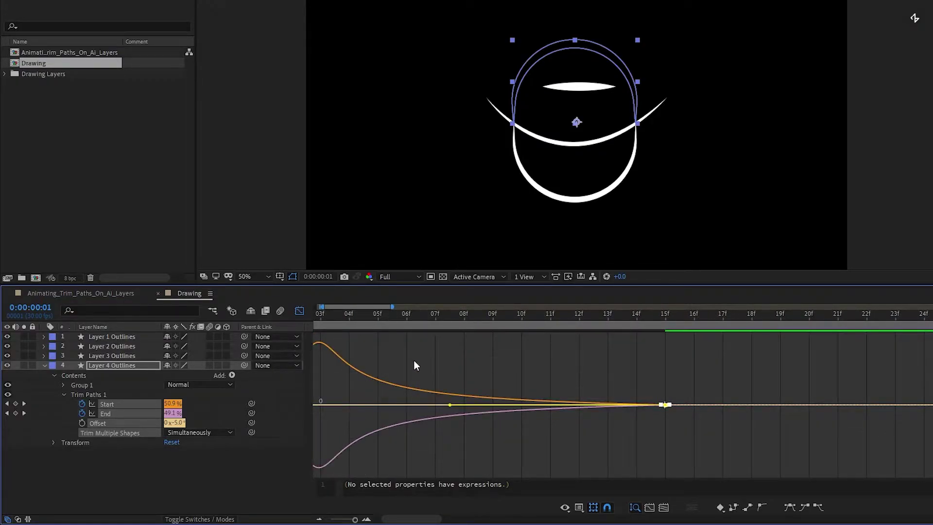
left_click(299, 310)
Preview the eased oval animation from the start.
key("minus")
key("minus")
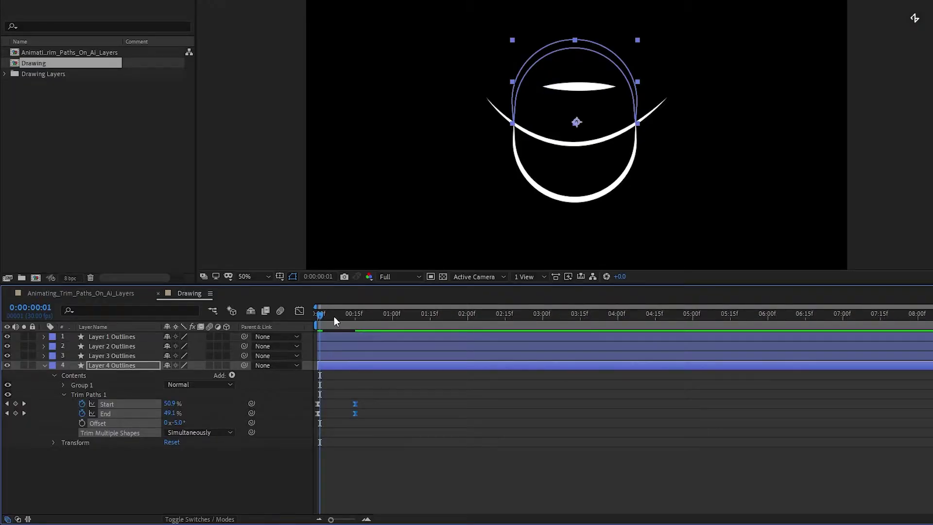
key("Home")
key("space")
key("space")
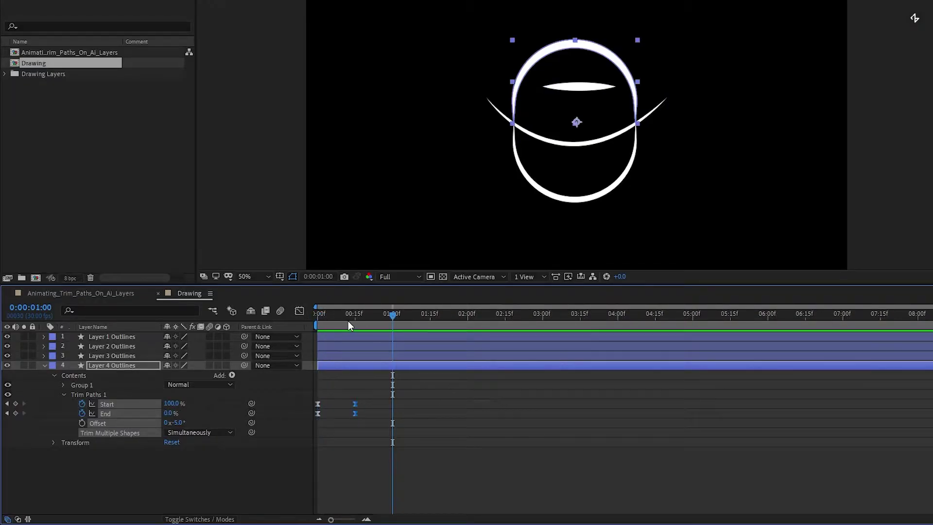
key("space")
key("space")
Move the final Start/End keyframes out to 1 second and preview the longer draw-on.
left_click(358, 312)
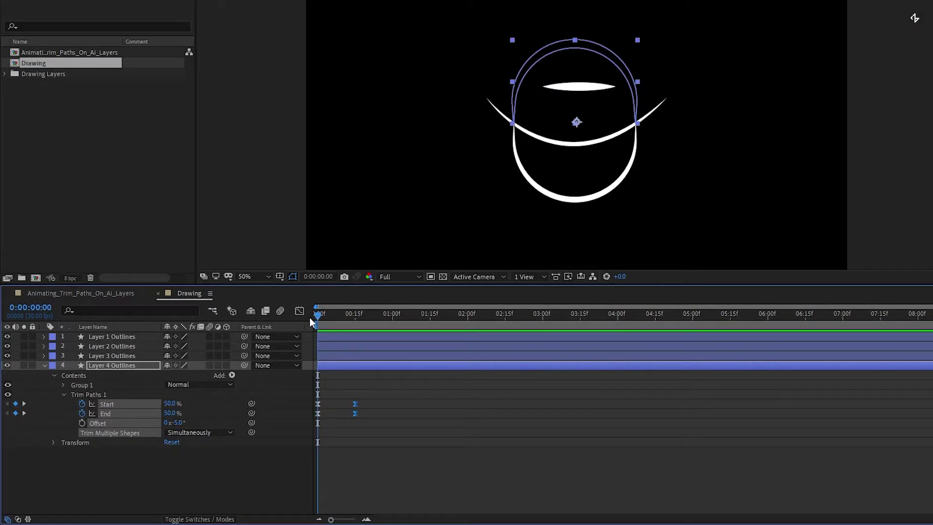
left_click_drag(379, 396, 391, 413)
key("Home")
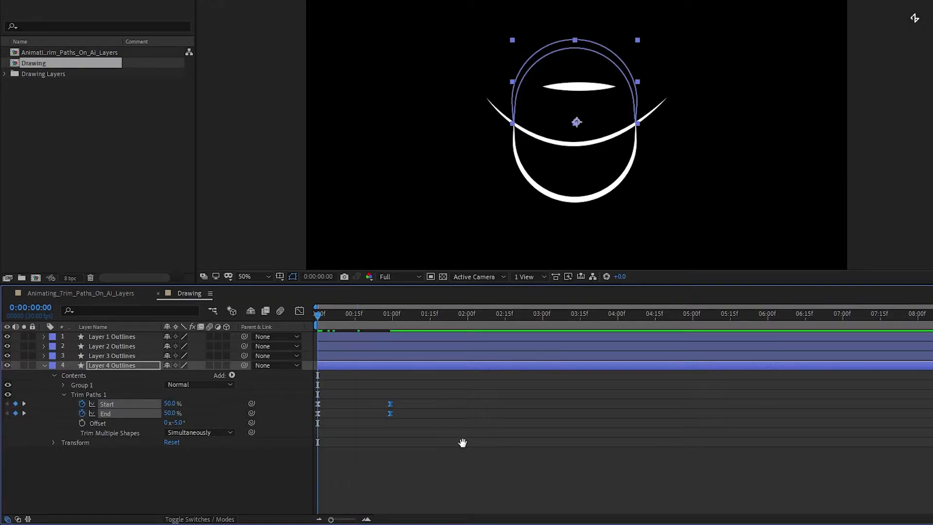
key("space")
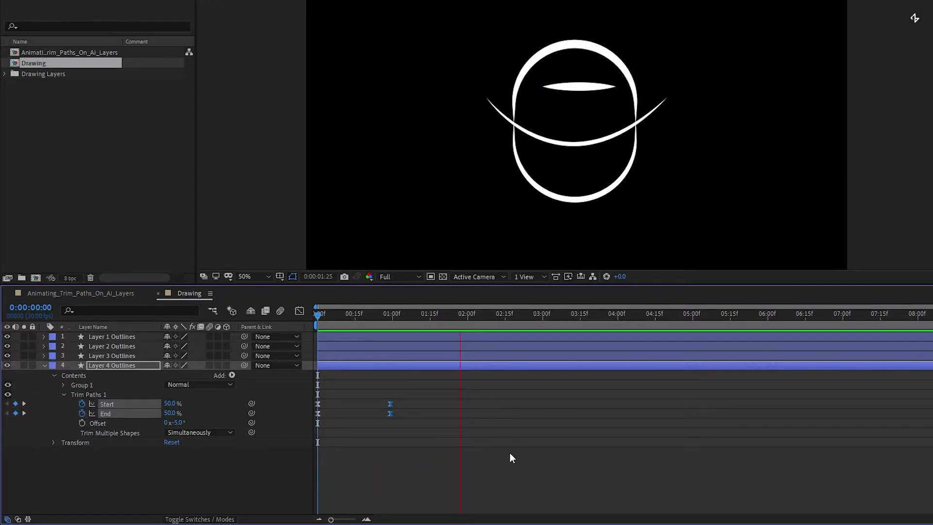
key("space")
left_click(362, 384)
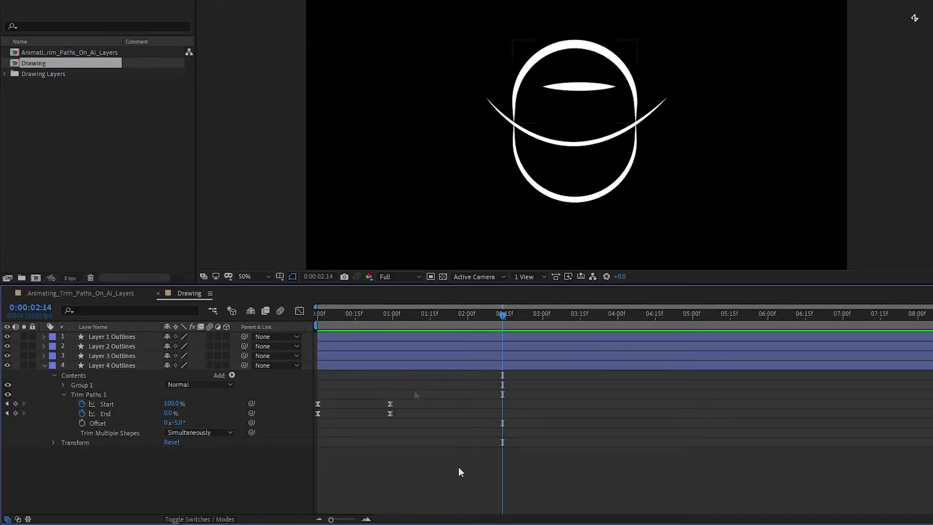
Collapse Layer 4, expand Layer 3 Outlines, and show its animated Trim Paths properties with U.
left_click(97, 396)
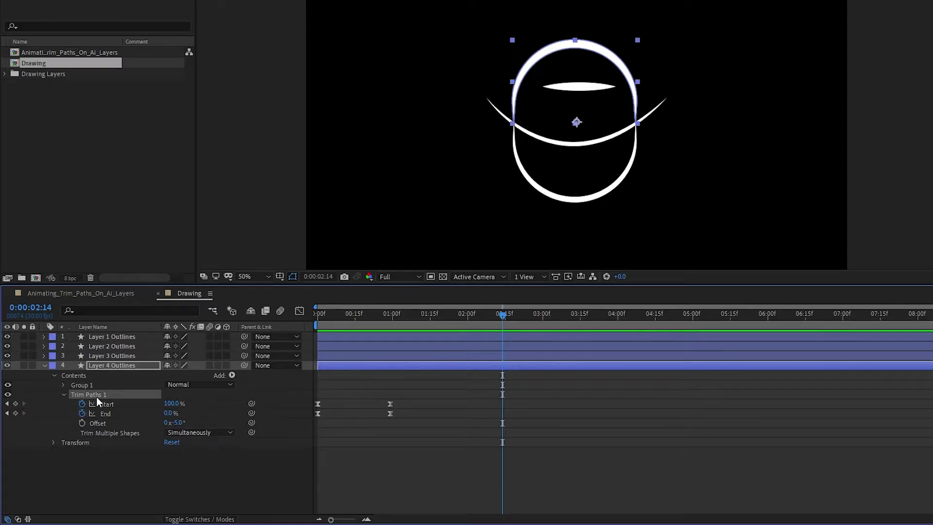
left_click(45, 365)
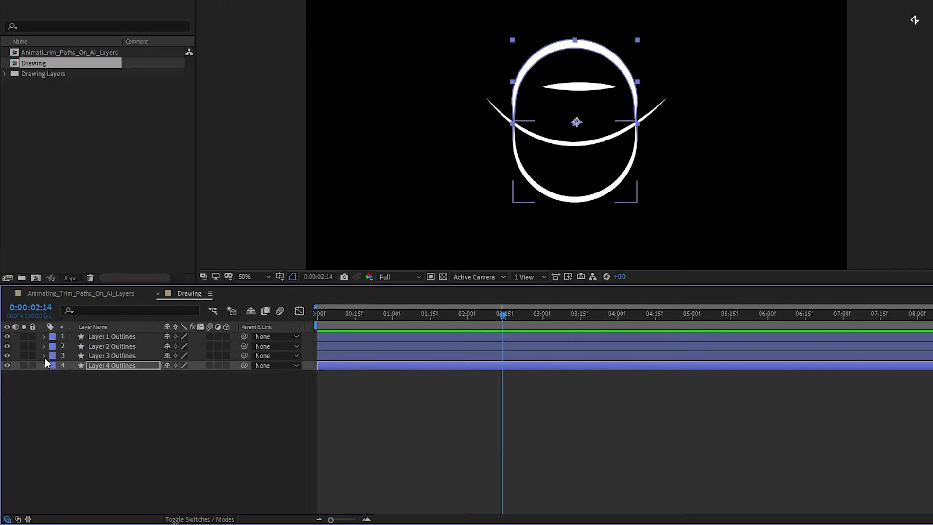
left_click(44, 357)
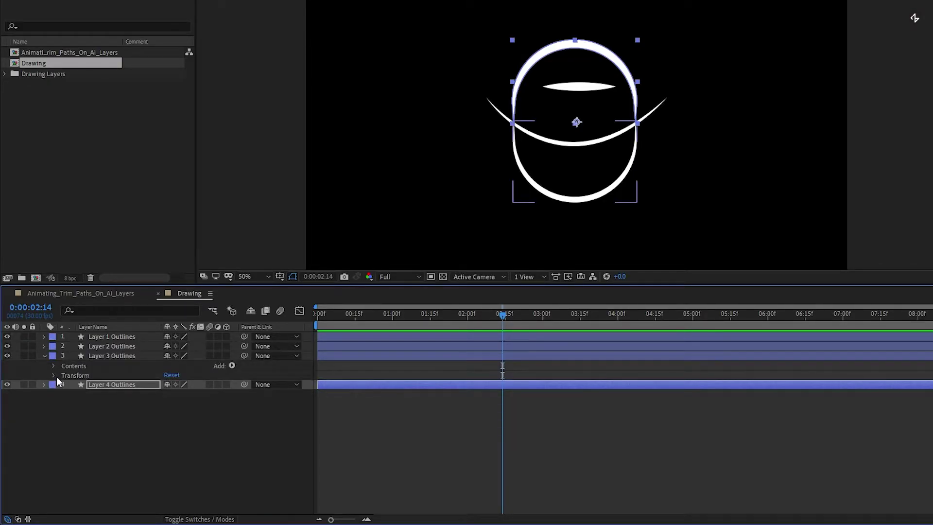
left_click(54, 366)
left_click(90, 375)
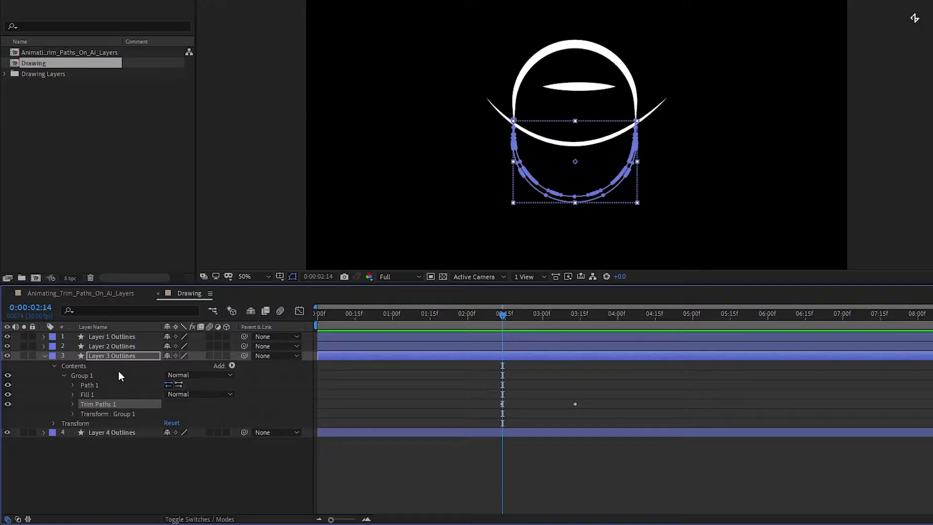
left_click(479, 357)
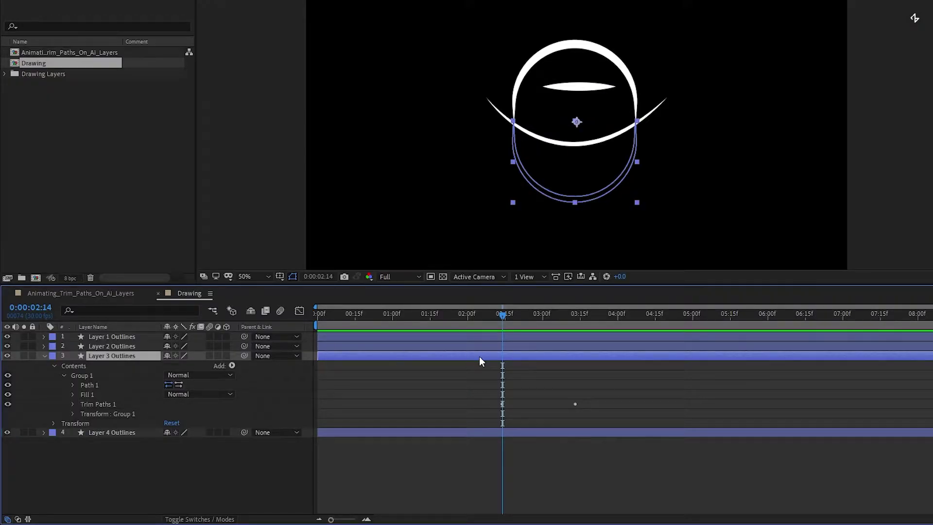
key("u")
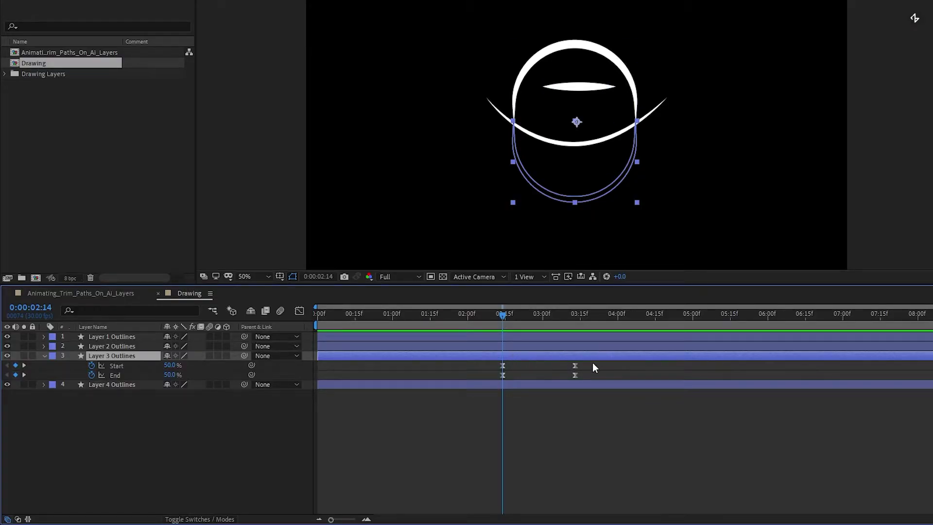
Shift Layer 3's Start/End keyframes earlier to about 0:15–1:15 and preview.
left_click_drag(593, 363, 384, 375)
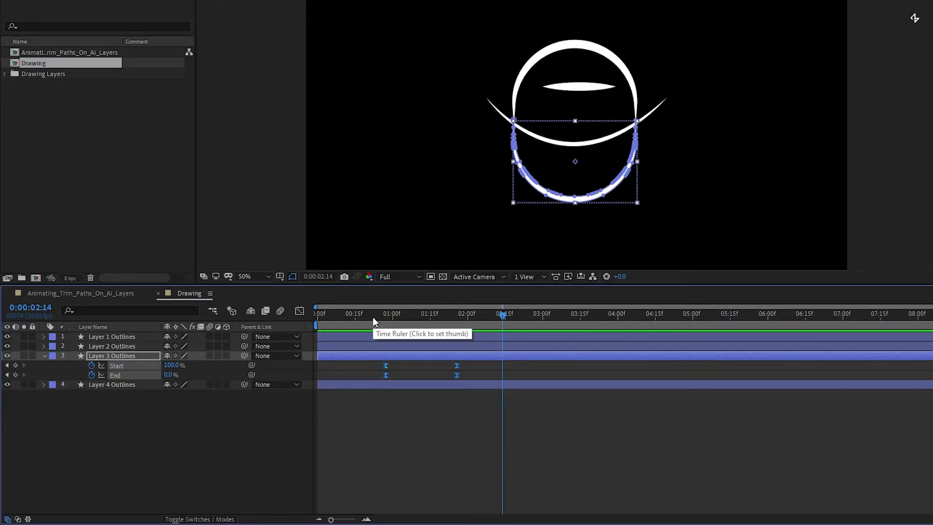
key("Home")
key("space")
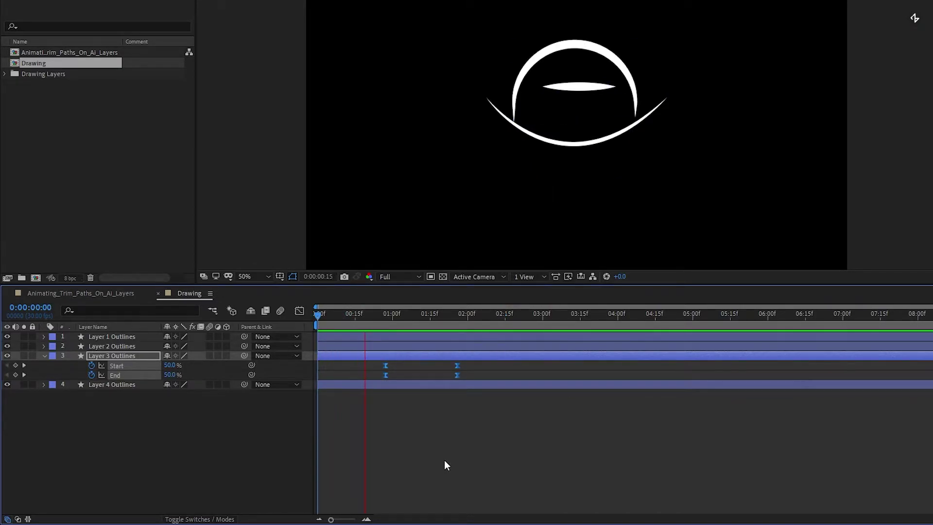
left_click_drag(386, 365, 356, 366)
left_click(321, 315)
key("space")
mouse_move(319, 317)
left_mouse_down()
mouse_move(345, 314)
mouse_move(313, 321)
left_mouse_up()
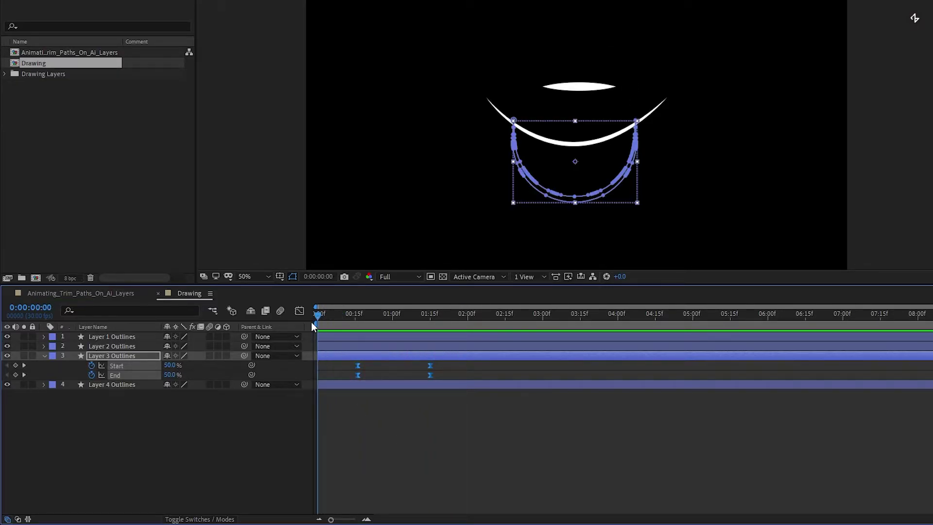
key("space")
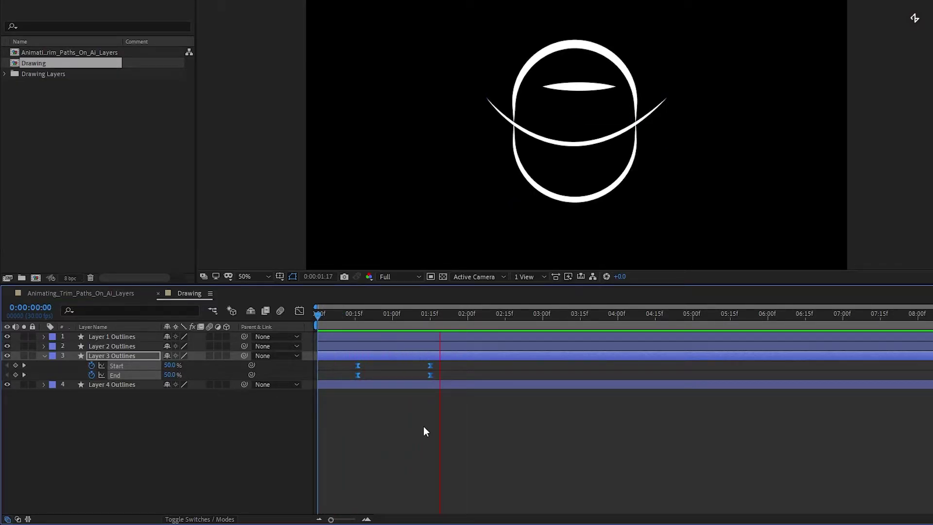
key("space")
Replay the oval animation near the composition start and deselect the layer.
left_click(381, 434)
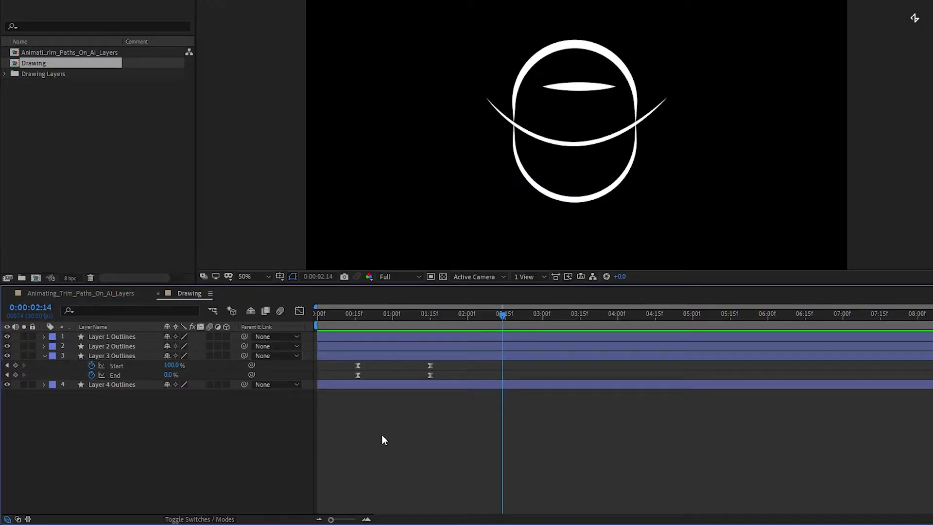
left_click(339, 313)
key("space")
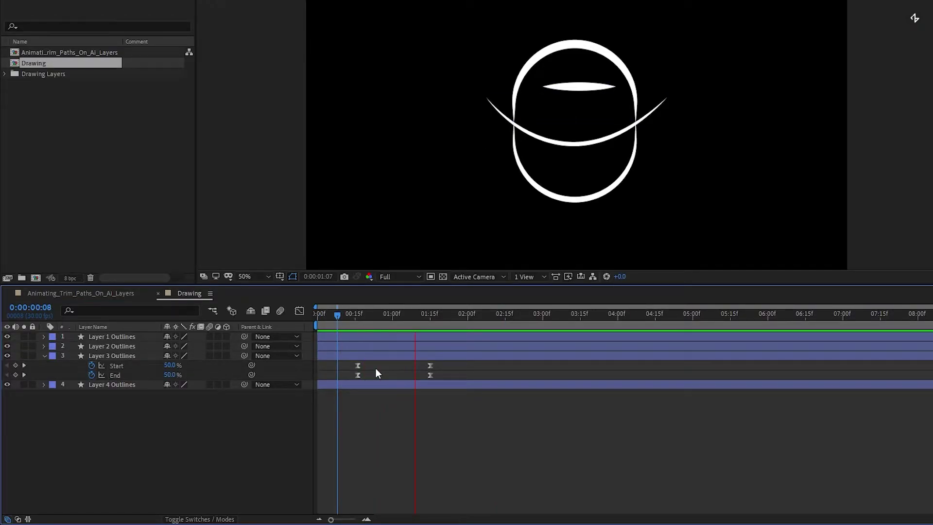
key("space")
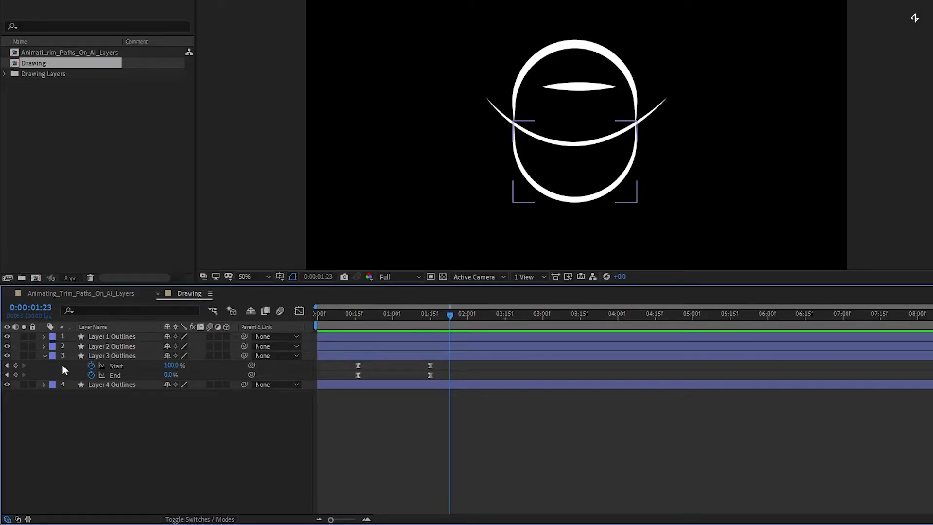
left_click(158, 440)
Collapse the oval layer, expand Layer 2 Outlines' contents and preview the eye drawing on.
left_click(88, 384)
left_click(44, 355)
left_click(42, 347)
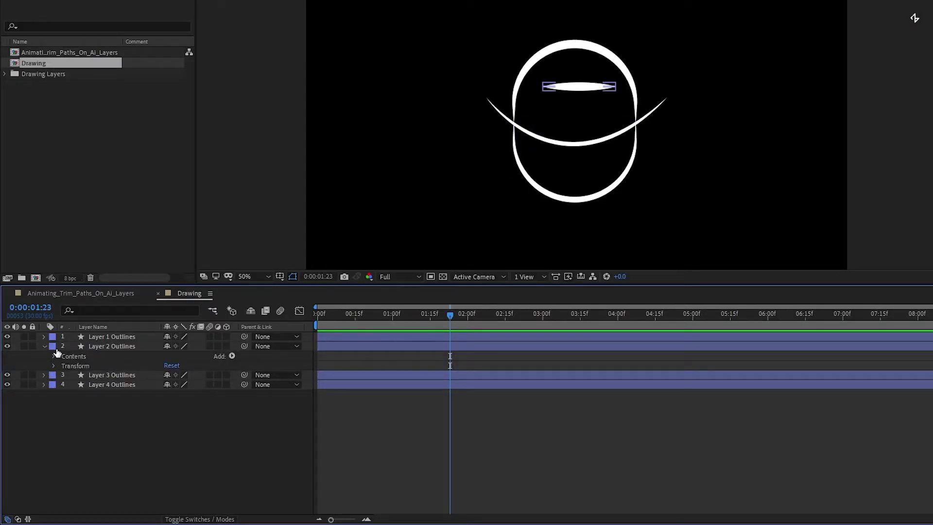
left_click(90, 349)
left_click(54, 355)
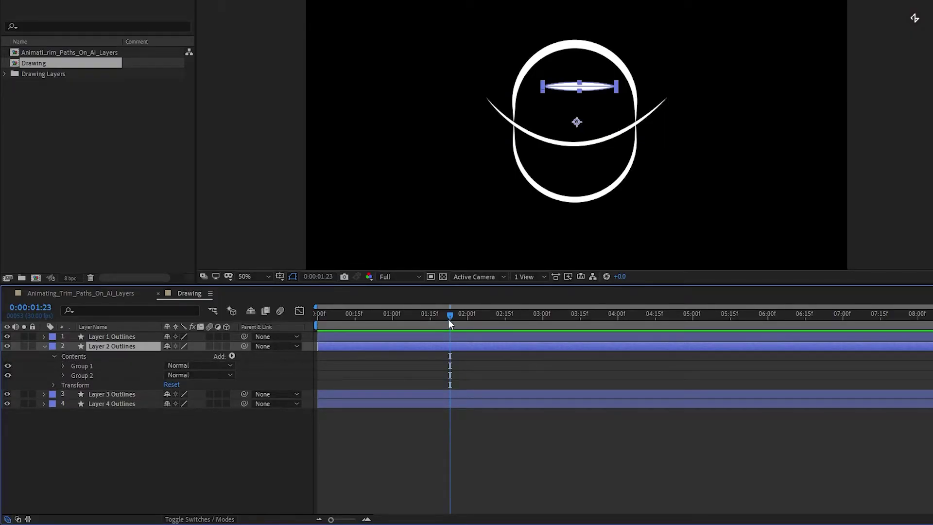
left_click_drag(448, 319, 309, 321)
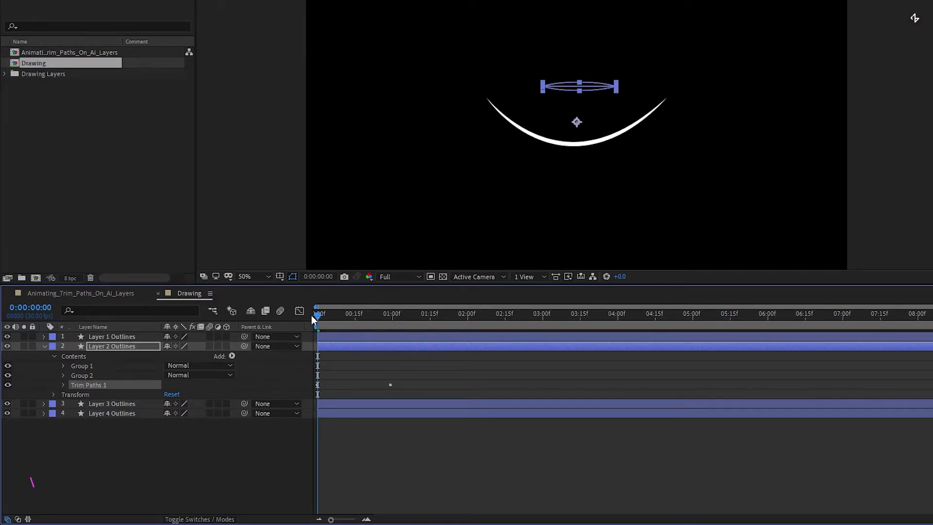
key("space")
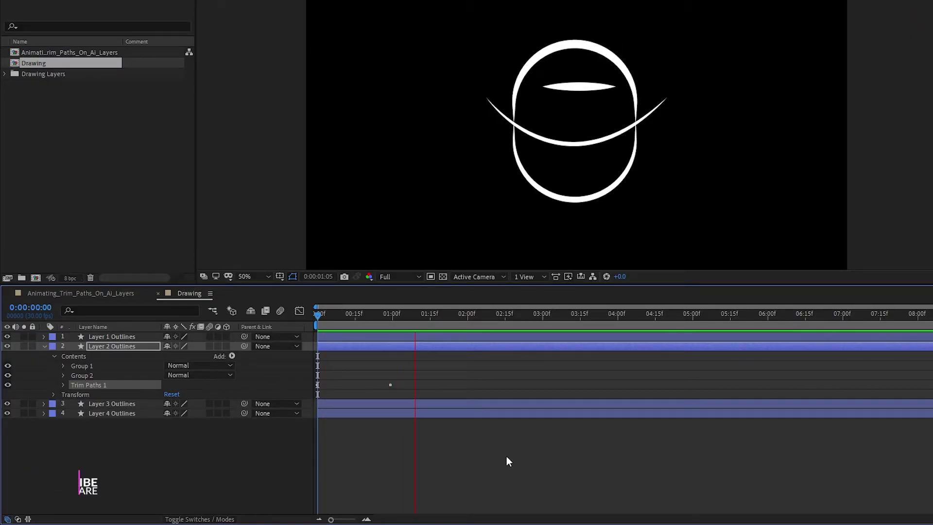
key("space")
Shift the eye's Trim Paths Start/End keyframes earlier to run about 0:05–1:05, then preview.
left_click_drag(406, 370, 333, 363)
key("u")
key("space")
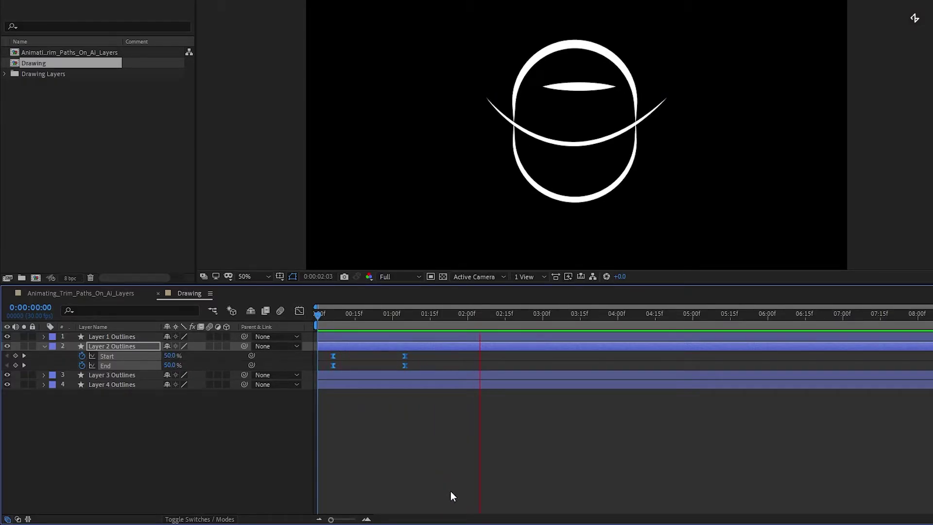
key("space")
left_click(353, 348)
Expand Layer 1 Outlines, the smile curve, showing only its animated Start/End keyframes, and preview it.
key("u")
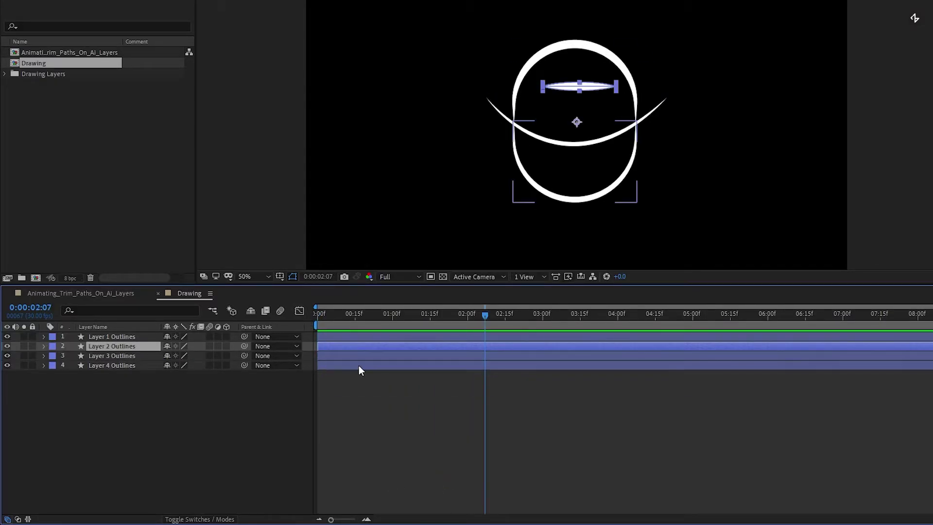
left_click(43, 337)
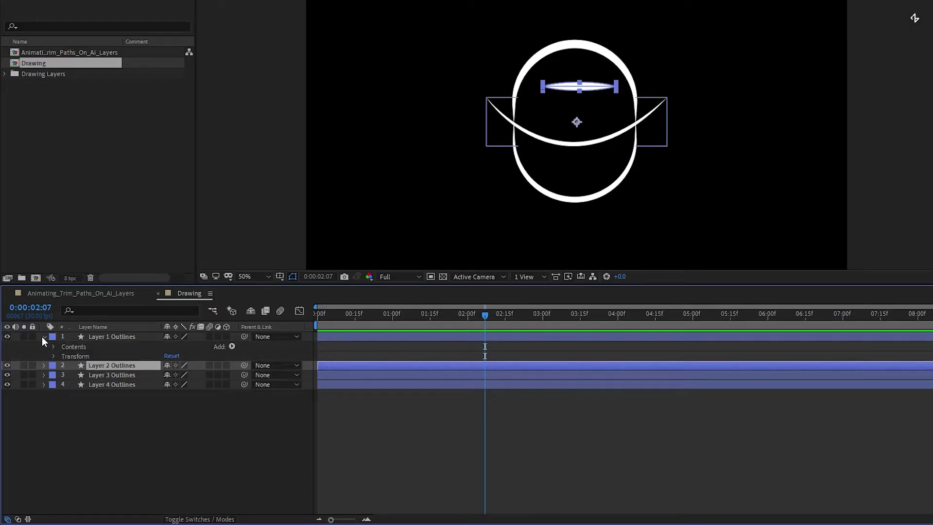
left_click_drag(383, 314, 398, 320)
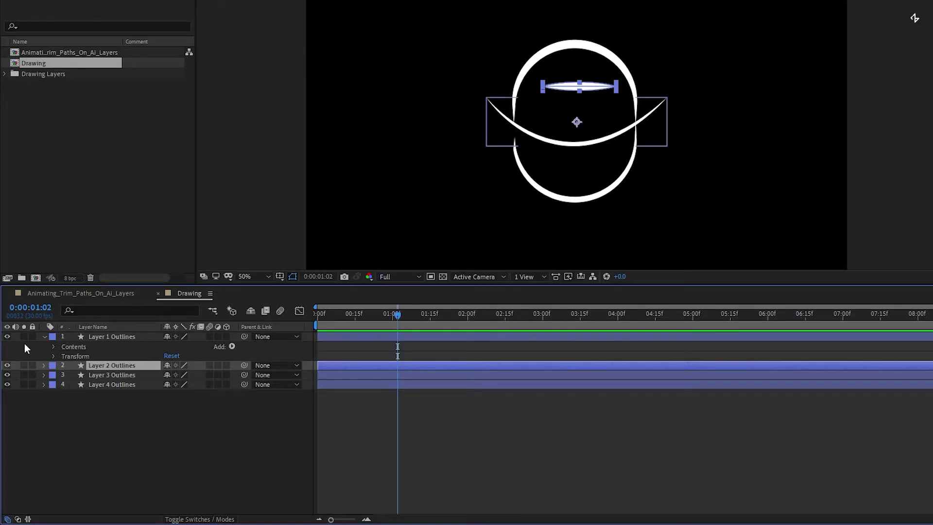
left_click(53, 347)
left_click(78, 356)
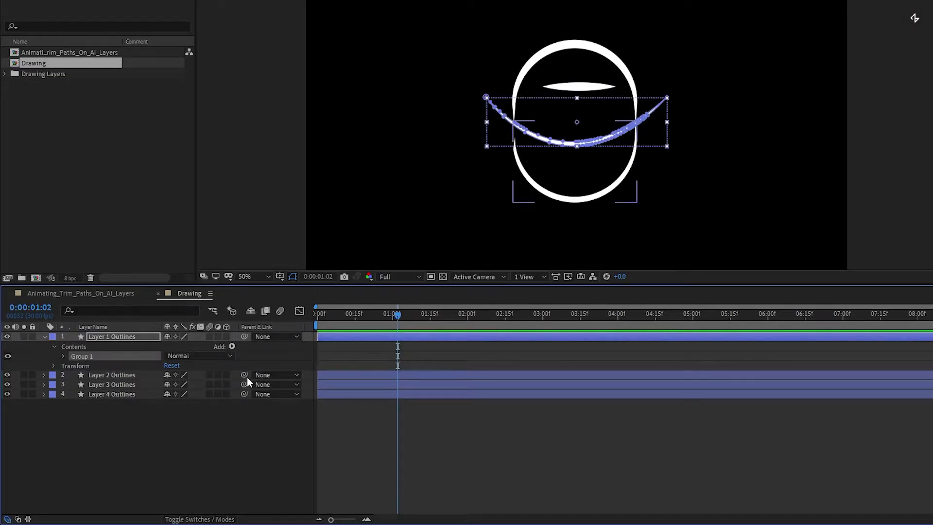
left_click(63, 356)
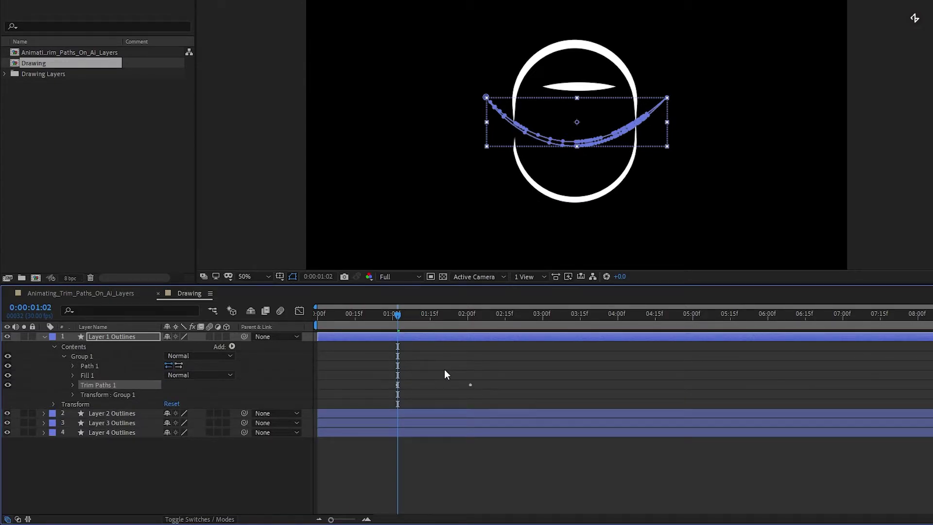
left_click(425, 338)
key("u")
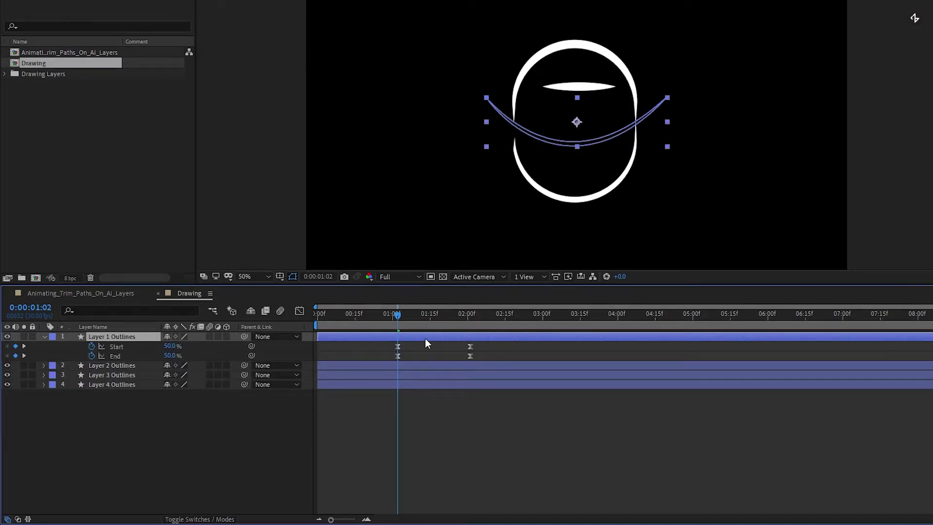
mouse_move(396, 316)
left_mouse_down()
mouse_move(446, 314)
mouse_move(408, 321)
left_mouse_up()
key("Home")
key("space")
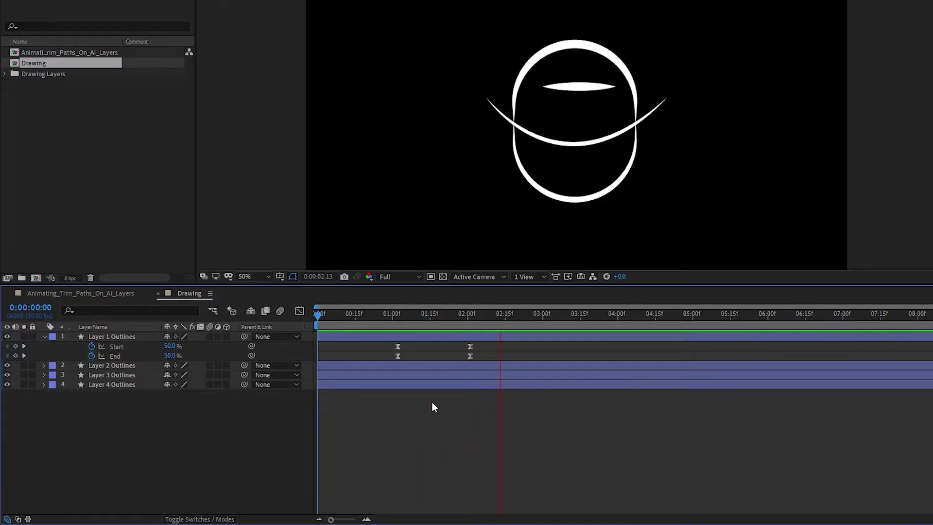
key("space")
Move the smile's Start/End keyframes earlier to about 0:23–1:23 and preview the result.
left_click_drag(474, 342, 375, 359)
left_click(361, 313)
key("space")
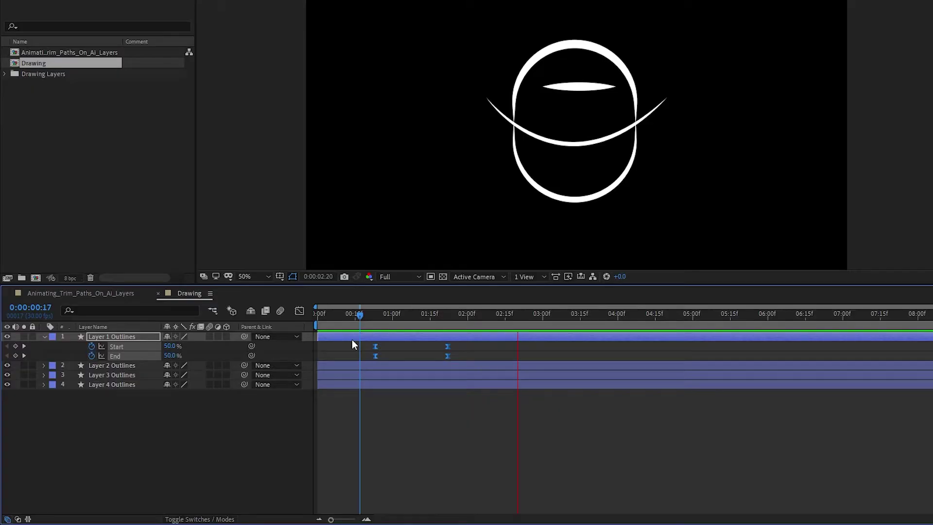
left_click(339, 316)
key("Home")
key("space")
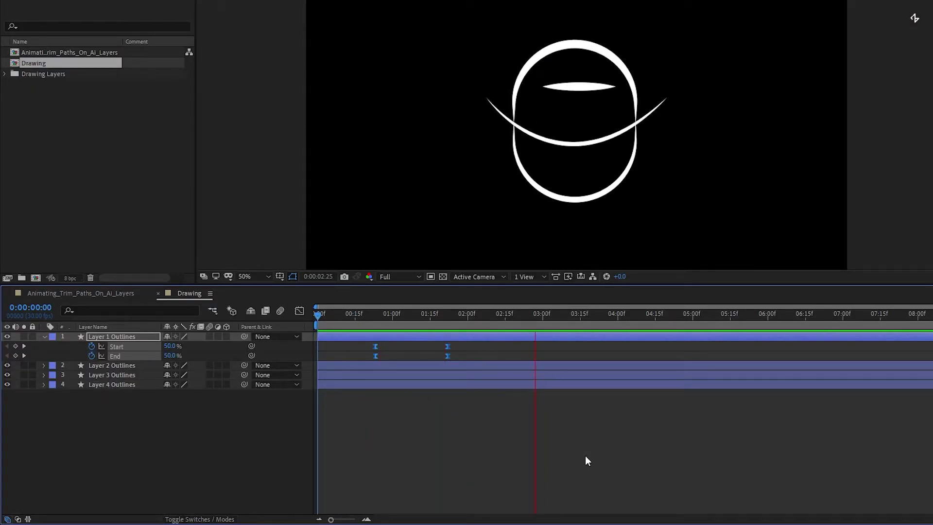
key("space")
left_click_drag(359, 315, 396, 321)
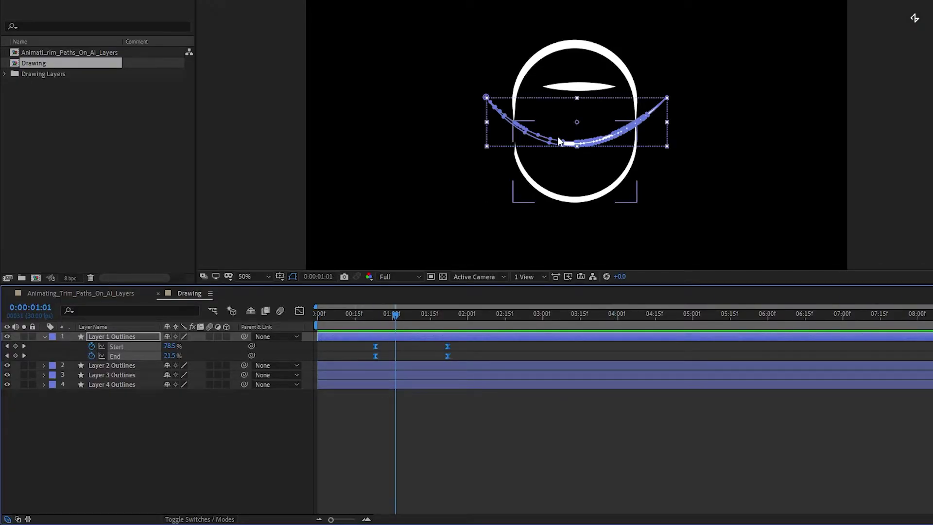
Set the smile curve's Trim Paths Offset to 0x-1.0° and preview the full drawing animation.
scroll(558, 145, "up", 4)
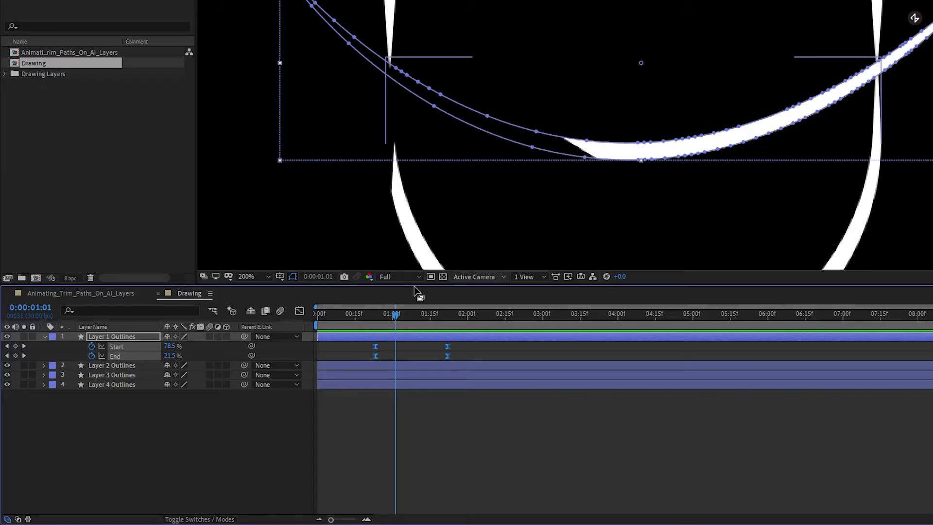
left_click(94, 337)
left_click(45, 337)
left_click(45, 338)
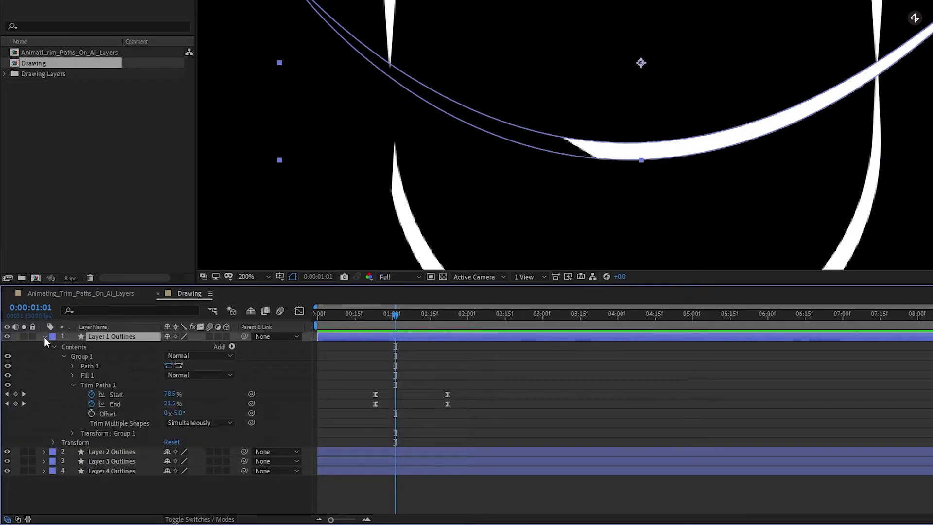
left_click_drag(173, 413, 180, 412)
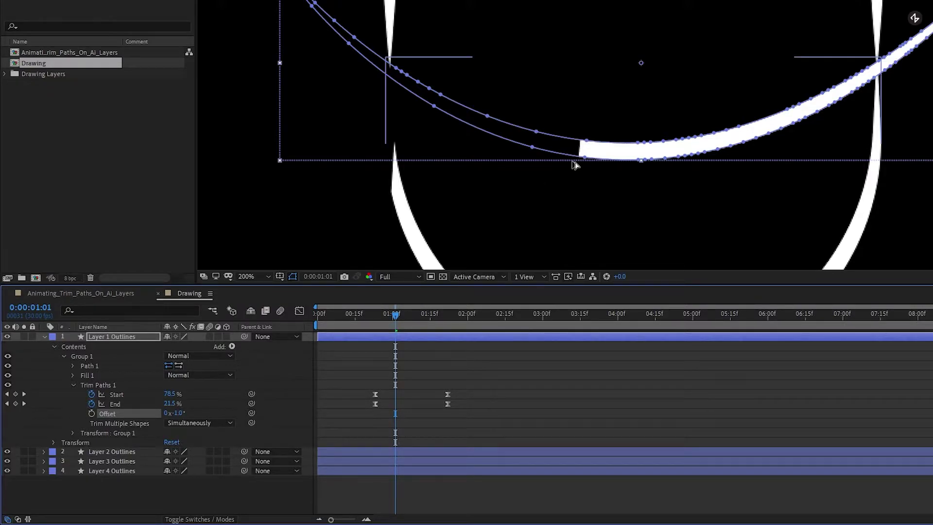
scroll(573, 166, "down", 2)
left_click_drag(392, 314, 318, 315)
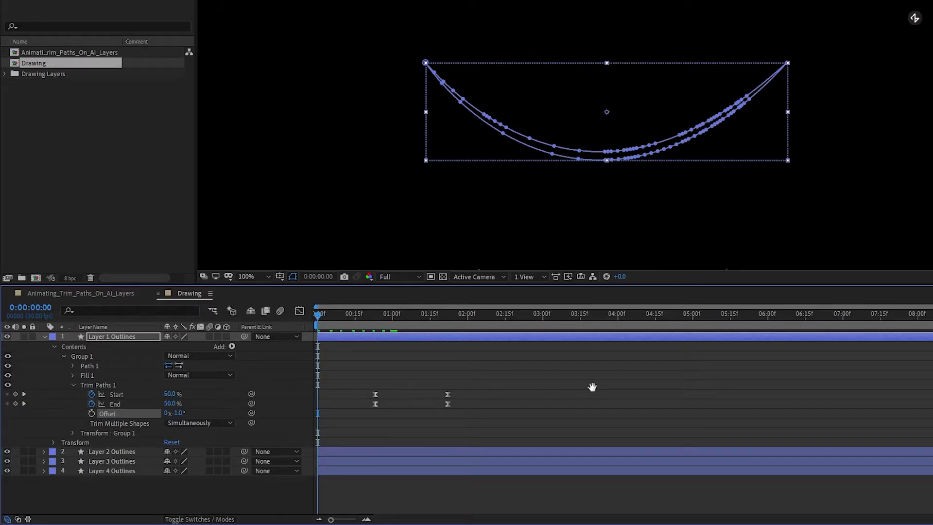
key("space")
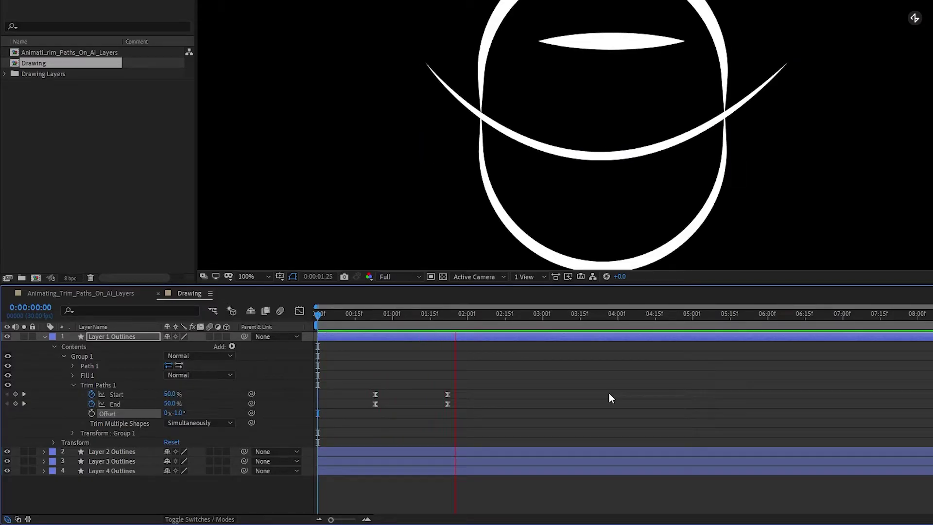
key("space")
left_click_drag(411, 310, 368, 315)
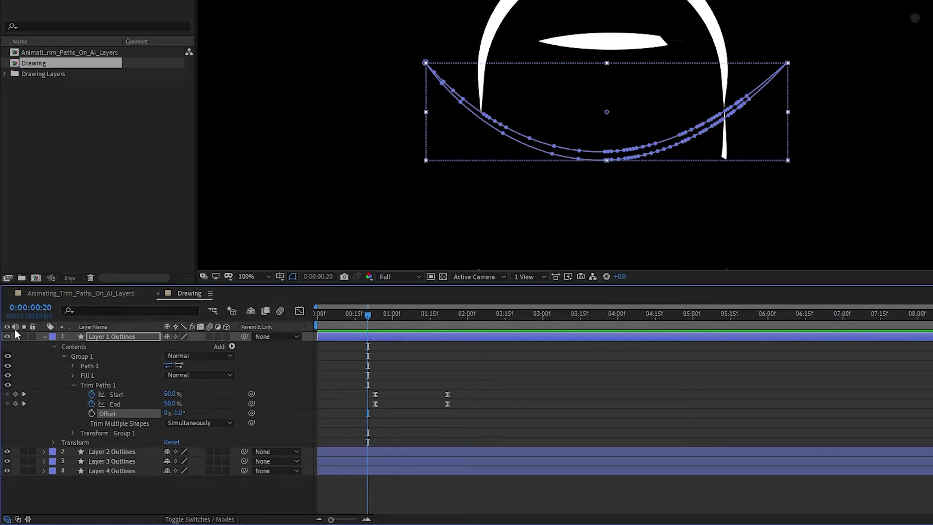
left_click(45, 336)
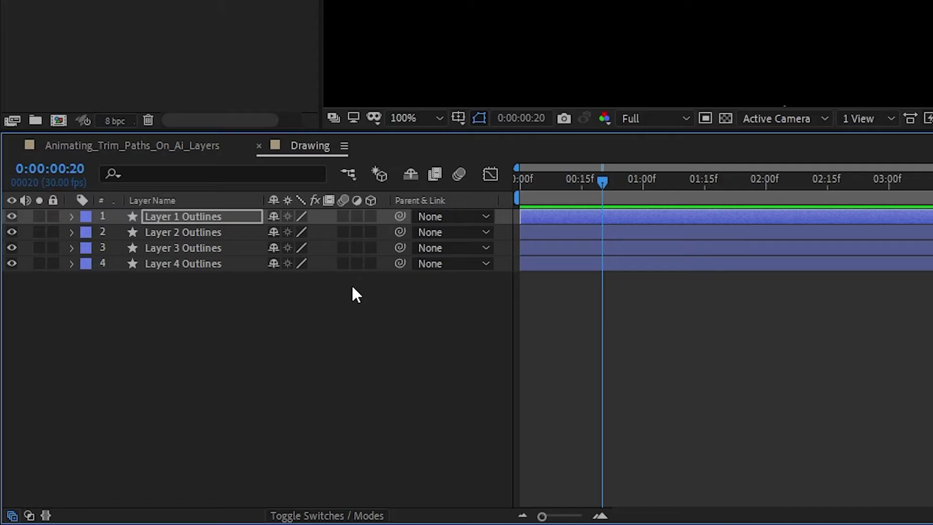
Show the Modes and track matte columns in the Drawing timeline.
key("F4")
key("F4")
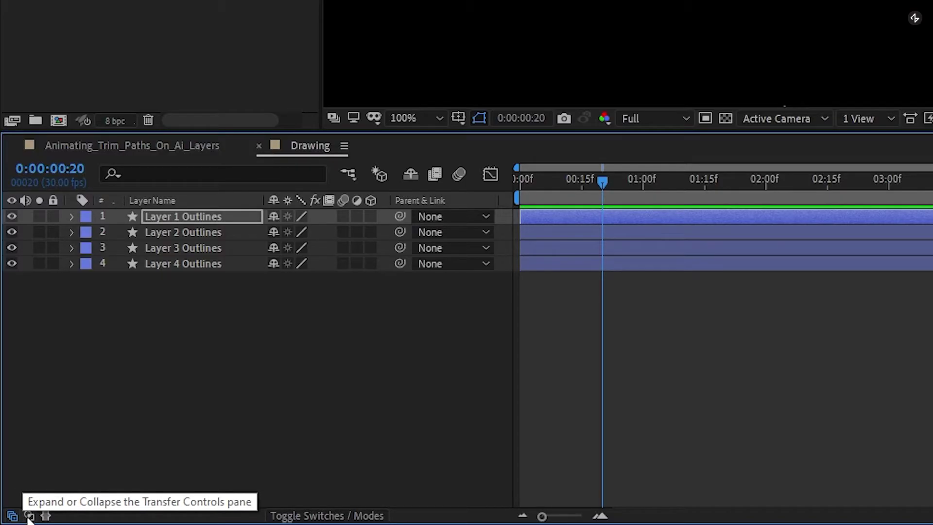
left_click(29, 517)
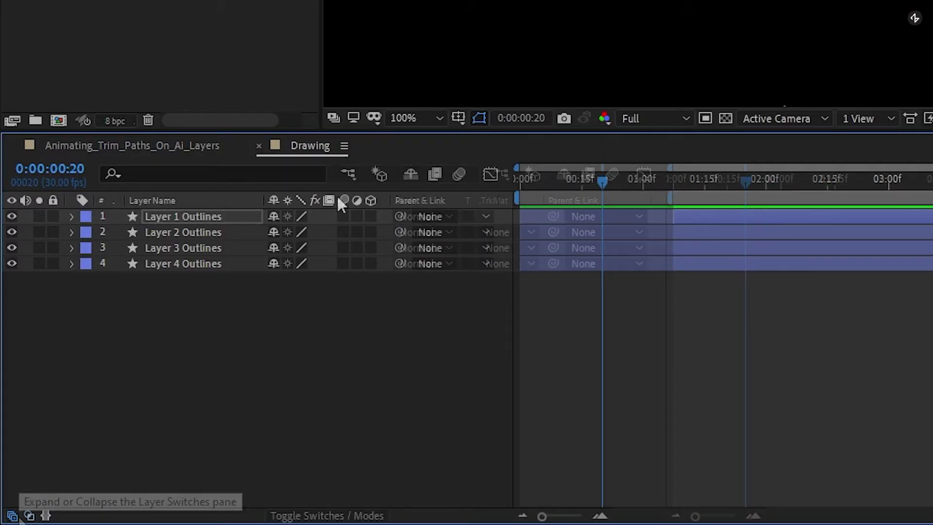
right_click(244, 200)
mouse_move(310, 260)
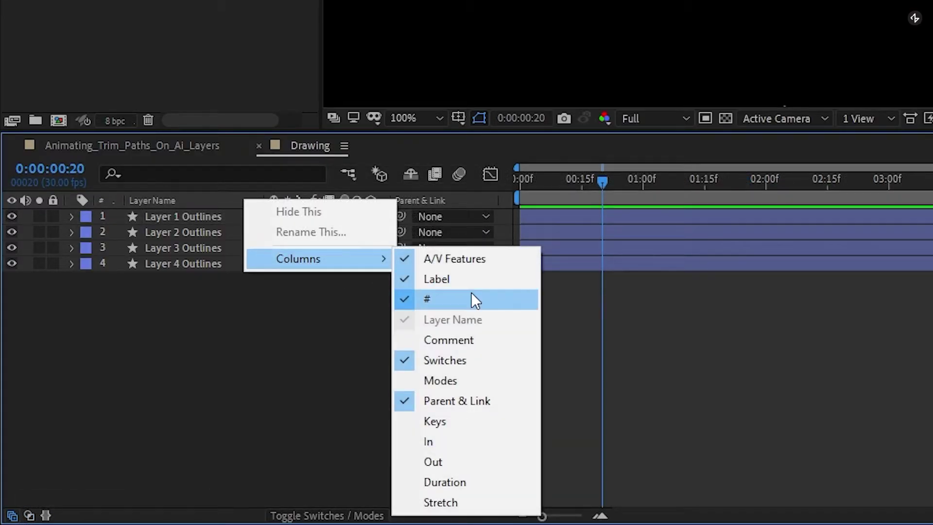
left_click(447, 381)
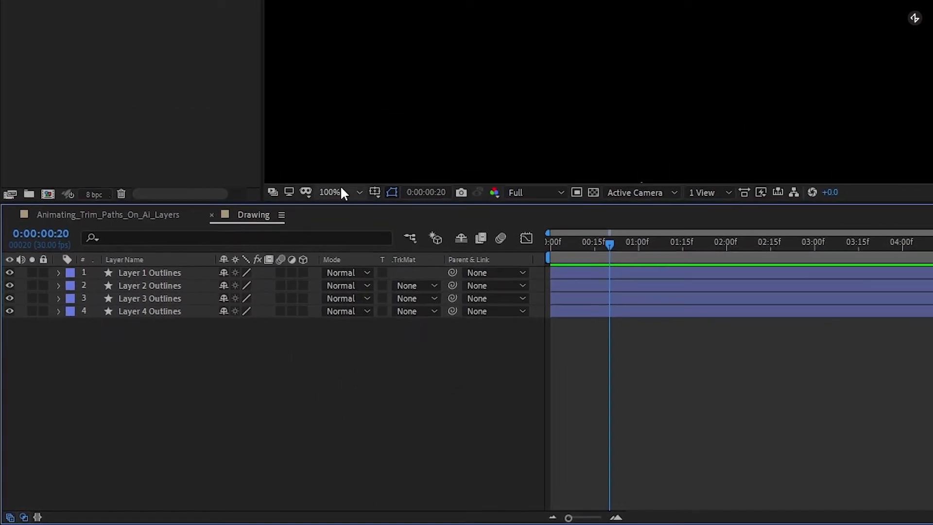
Set the viewer magnification to Fit up to 100% and return to the first frame.
left_click(342, 193)
left_click(362, 219)
left_click_drag(609, 241, 540, 245)
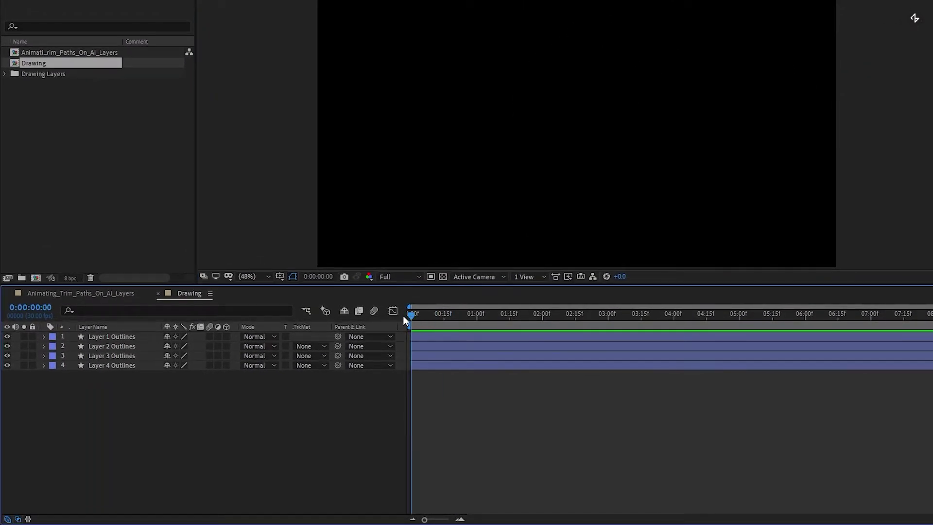
Preview, then hide Layers 3, 2 and 1 Outlines so only the Layer 4 arc shows at frame 0.
key("space")
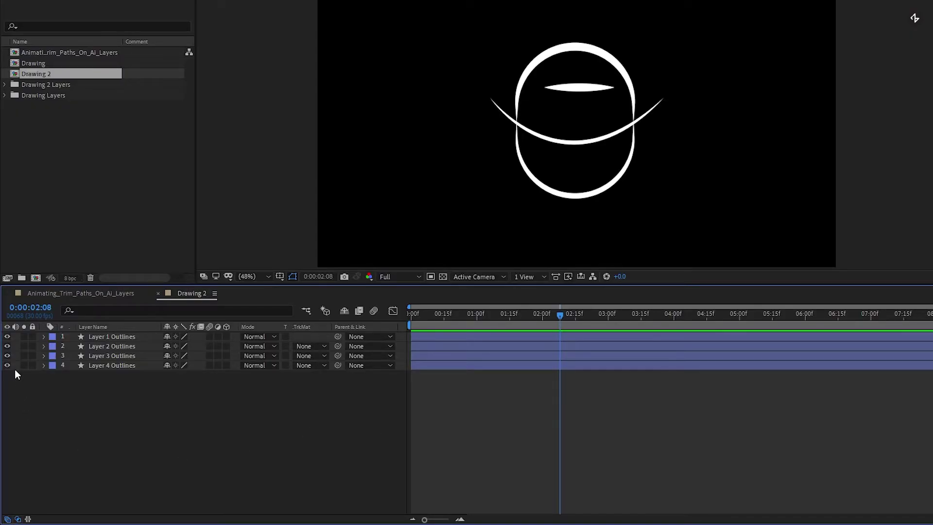
left_click(7, 355)
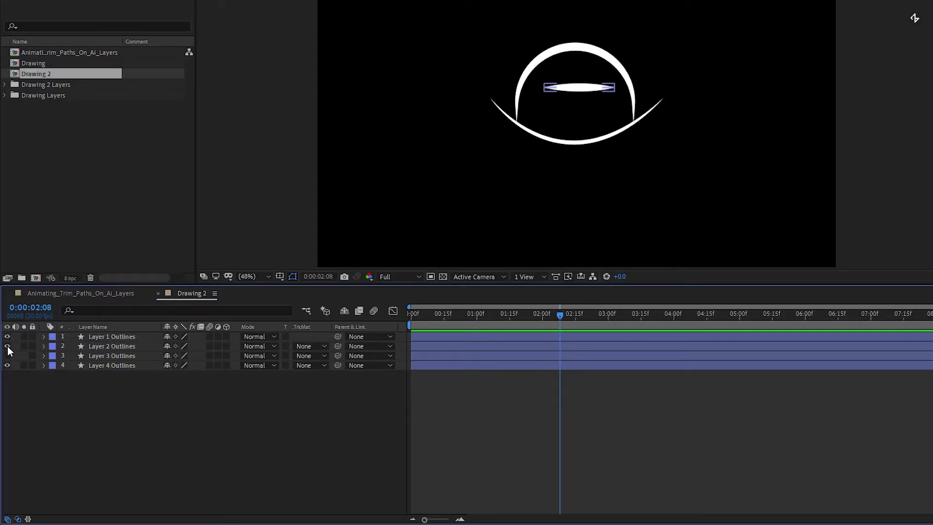
left_click(7, 346)
left_click(7, 336)
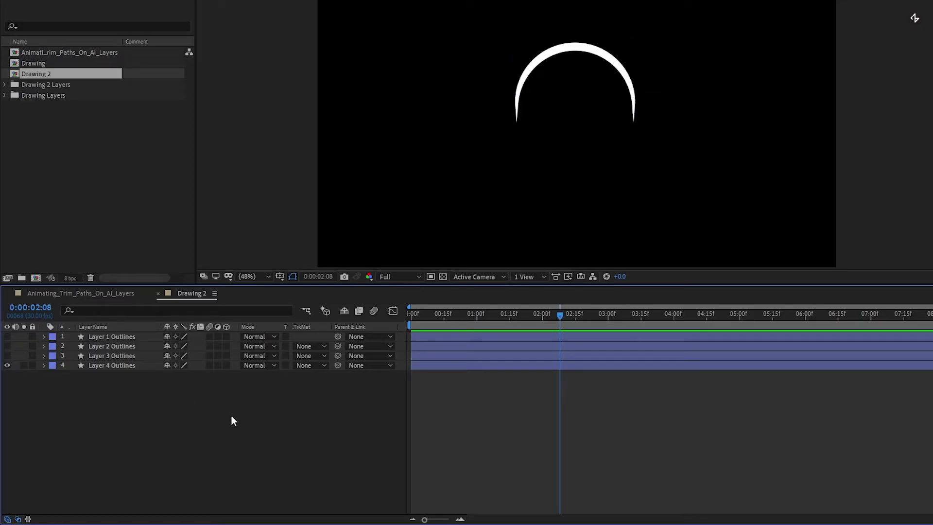
left_click(413, 314)
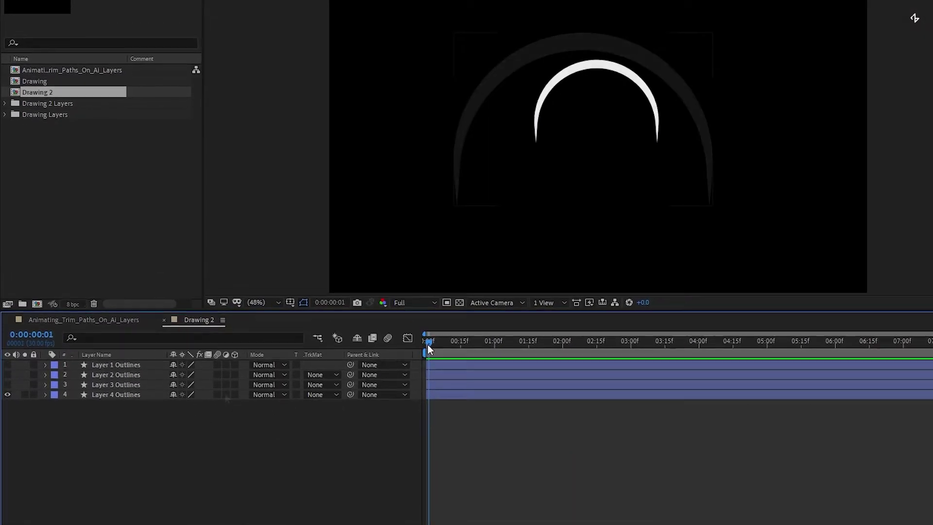
Set the Pen tool to draw shapes with no fill and a 20 px stroke.
left_click(163, 1)
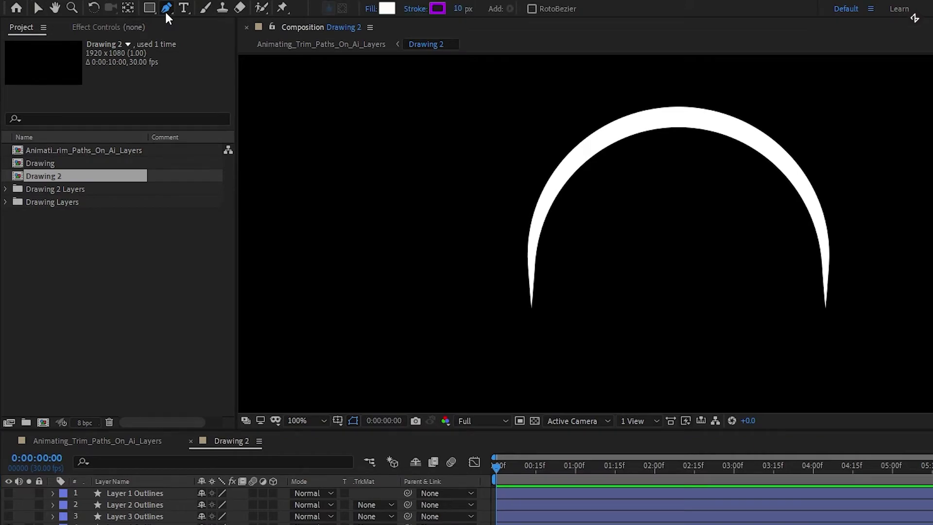
left_click(372, 8)
left_click(689, 358)
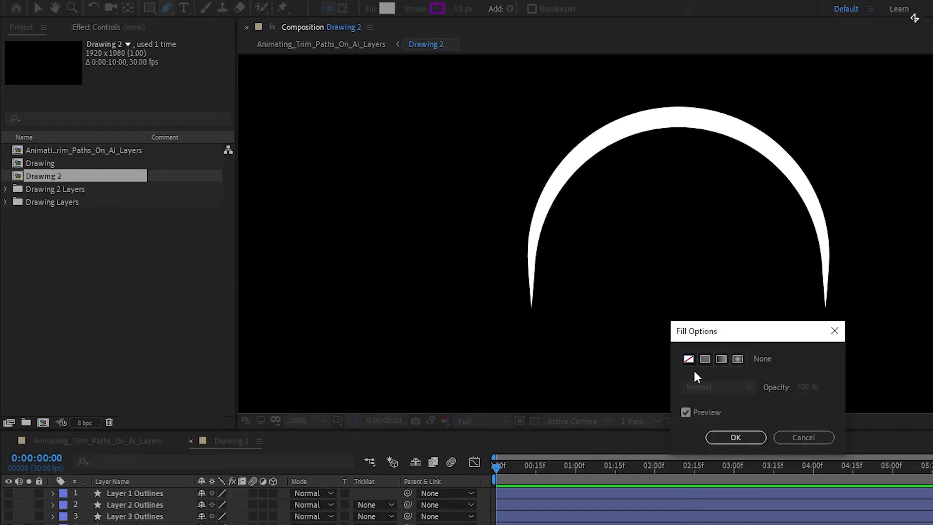
left_click(748, 437)
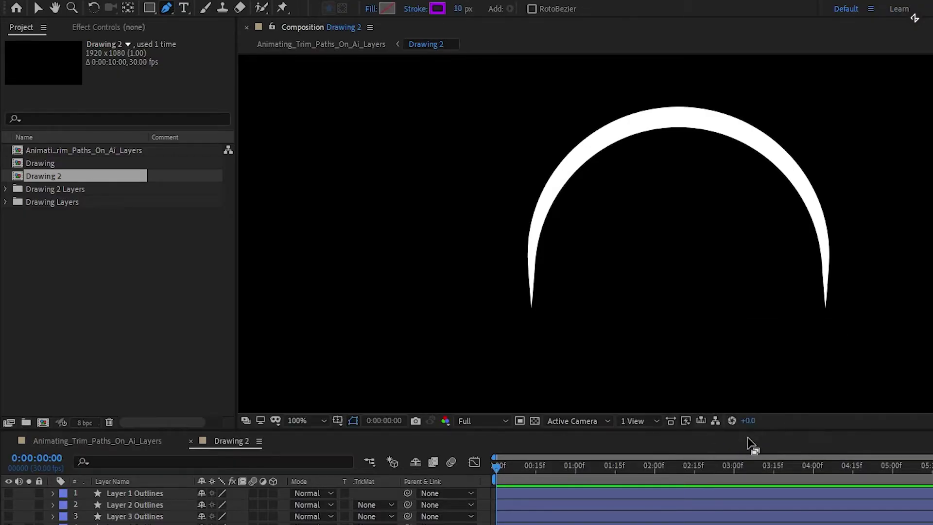
left_click(462, 9)
type("20")
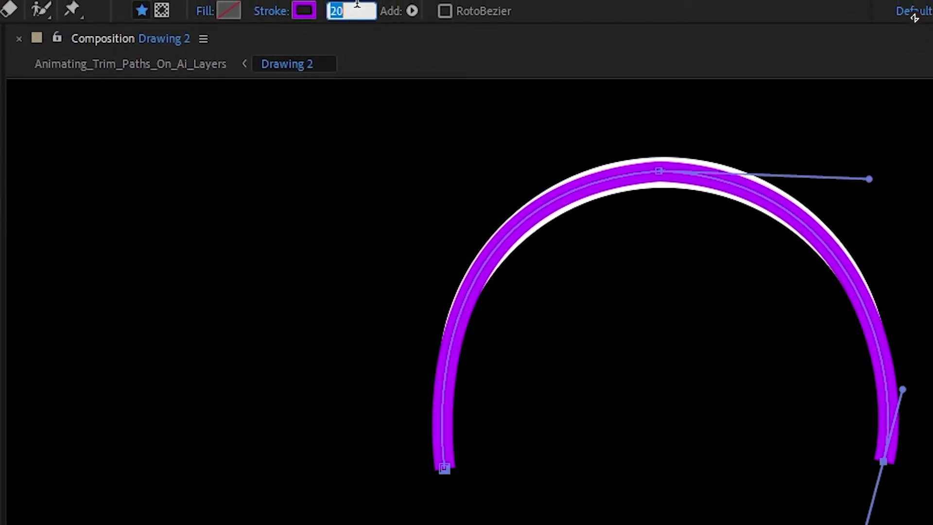
Raise the purple arc's stroke width to 35 and deselect it.
key("Up")
key("Up")
key("Up")
key("Up")
key("Up")
key("Up")
key("Up")
key("Up")
key("Up")
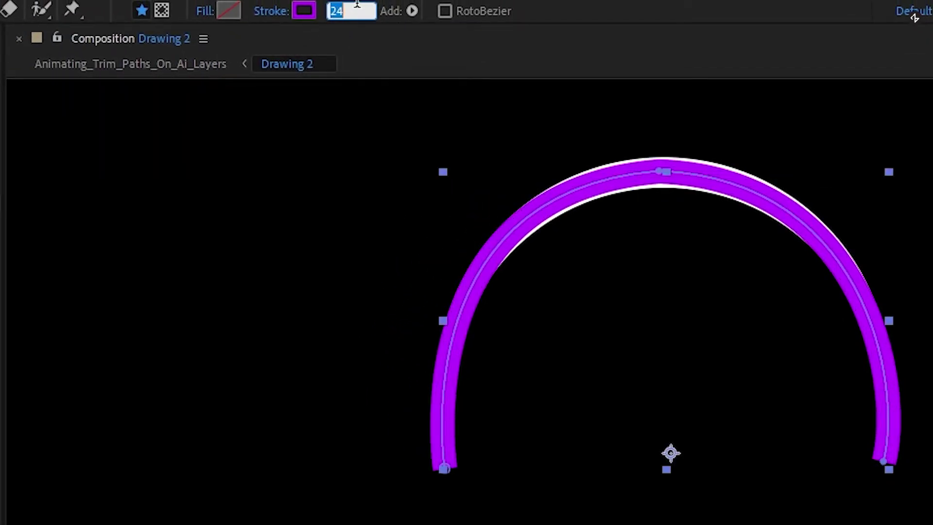
key("Up")
key("Up")
key("Up")
key("Up")
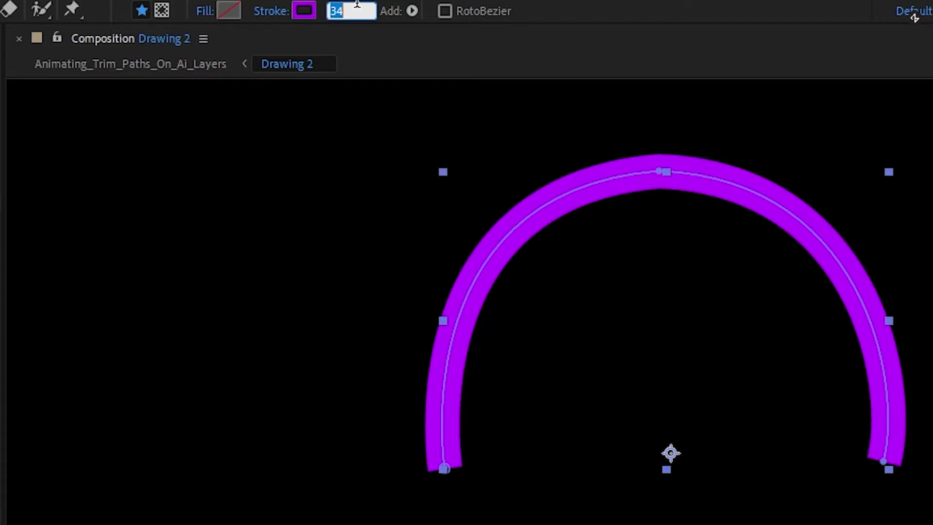
key("Up")
key("Up")
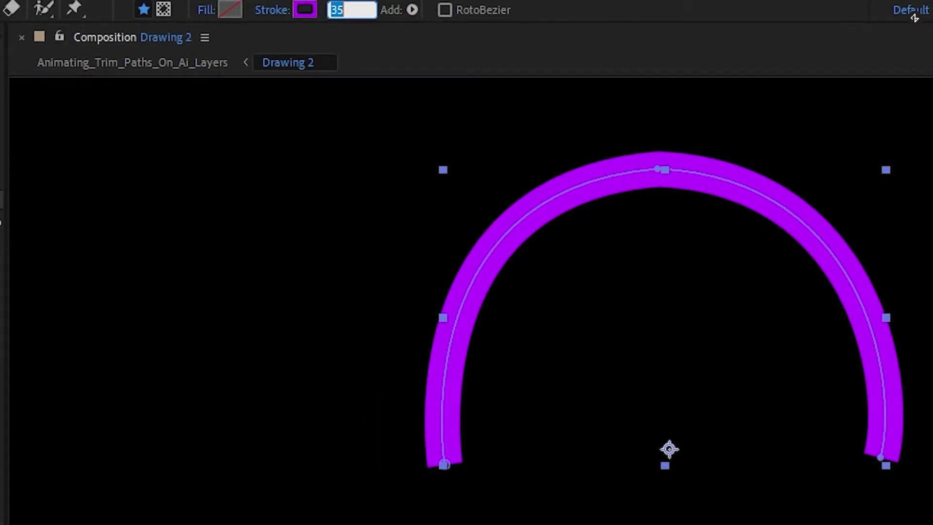
key("F2")
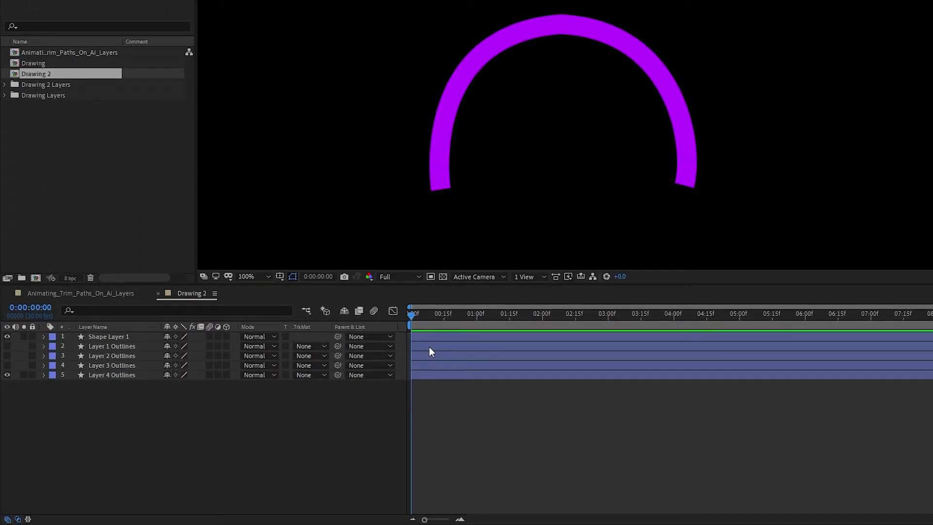
Place Shape Layer 1 above Layer 4 Outlines and set it as Layer 4's Alpha Matte.
left_click_drag(113, 336, 127, 374)
left_click(7, 365)
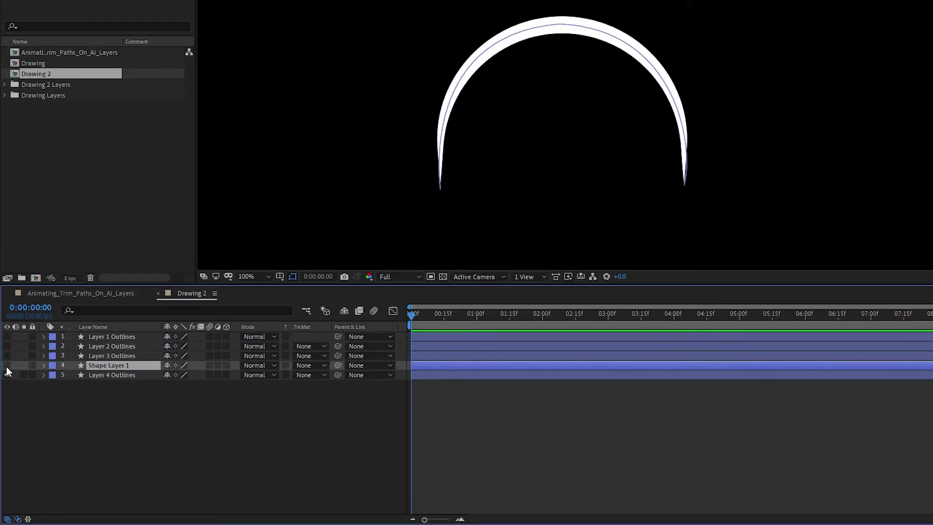
left_click(7, 367)
left_click(7, 367)
left_click(7, 366)
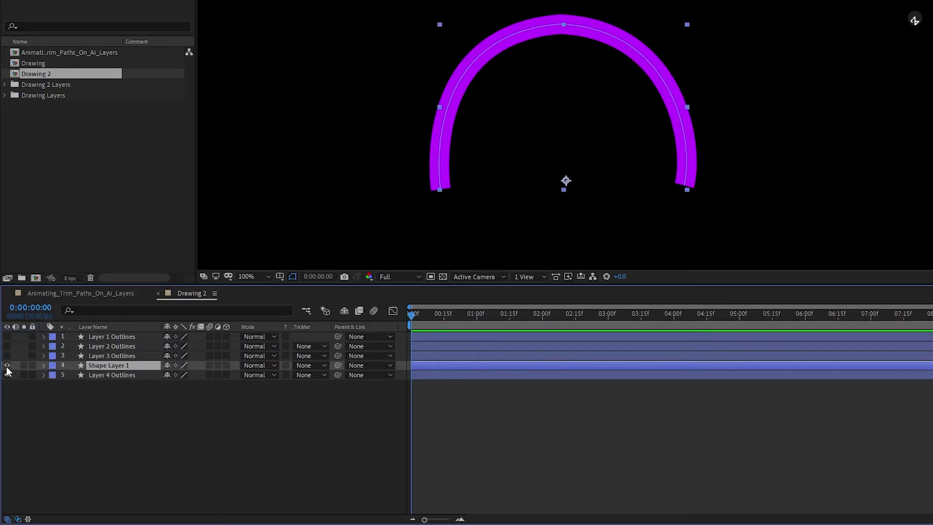
left_click(304, 373)
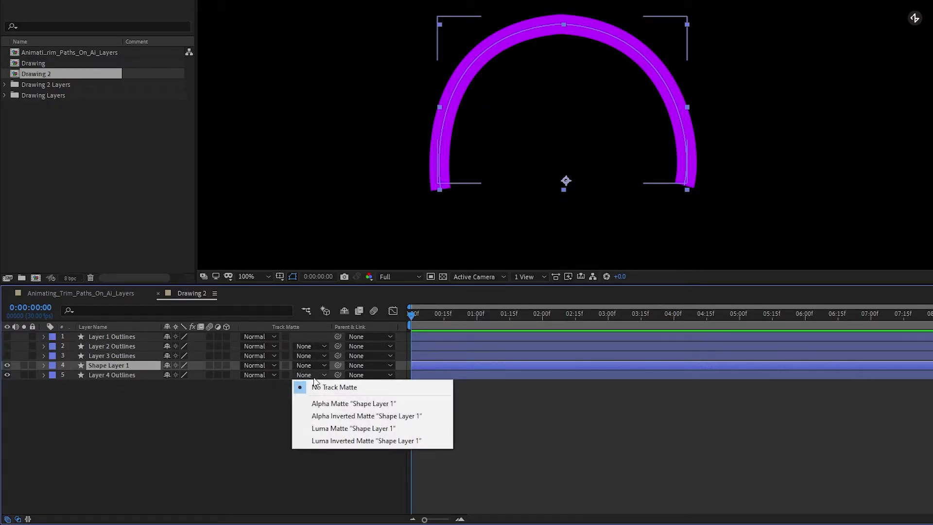
left_click(333, 407)
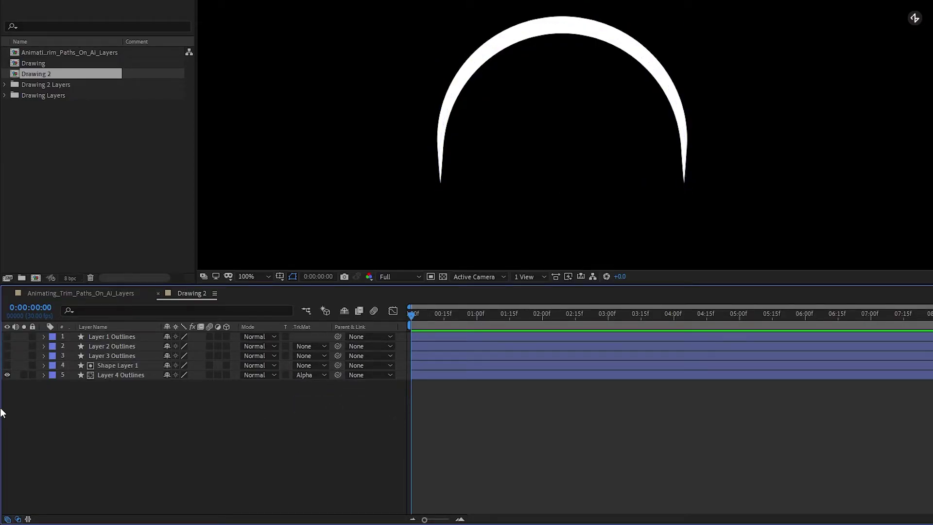
Add a Trim Paths operator to Shape Layer 1's Shape 1.
left_click(44, 365)
left_click(52, 376)
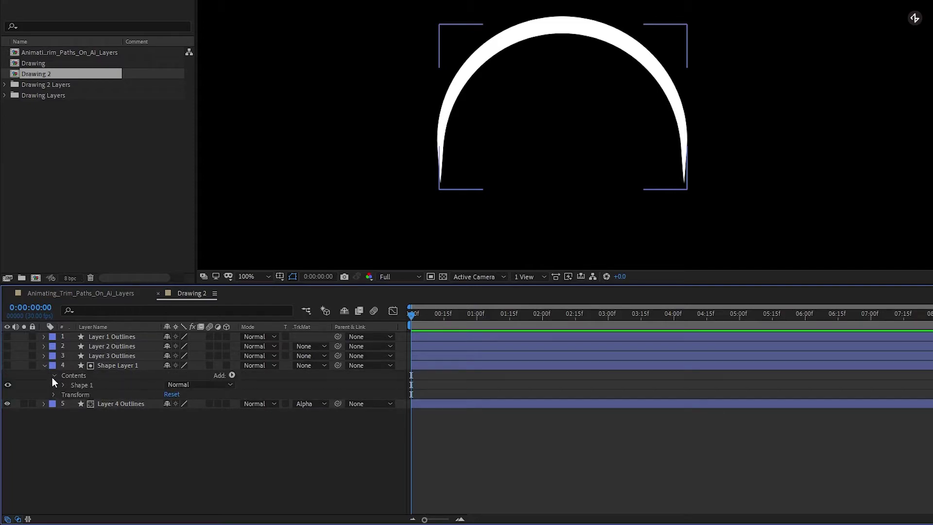
left_click(67, 387)
left_click(63, 386)
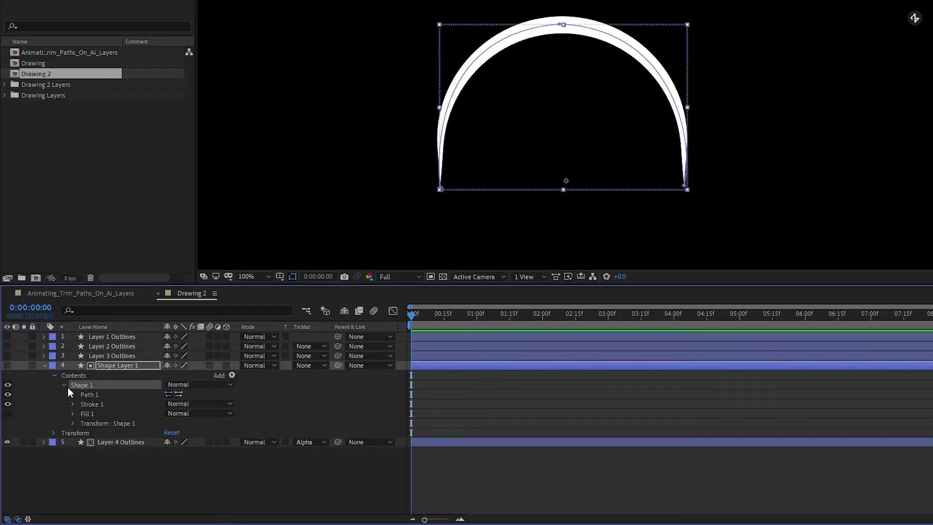
left_click(232, 376)
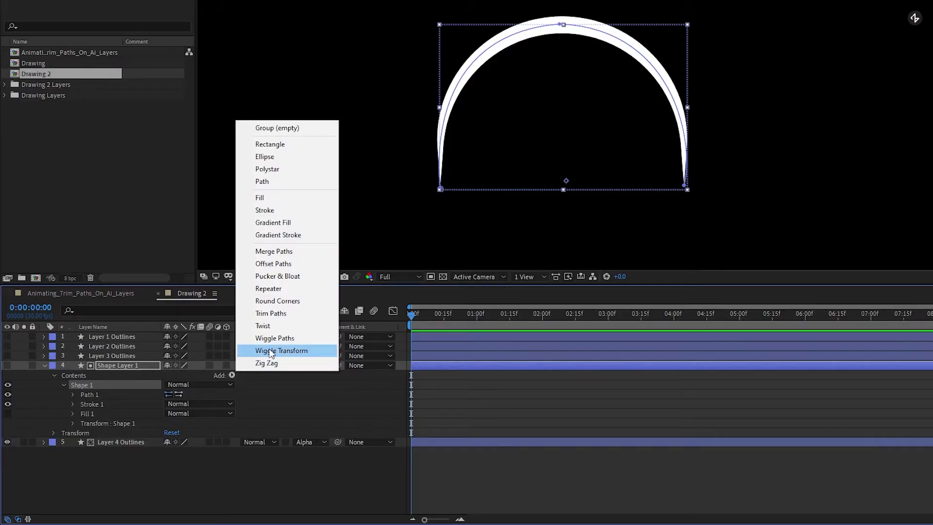
left_click(270, 313)
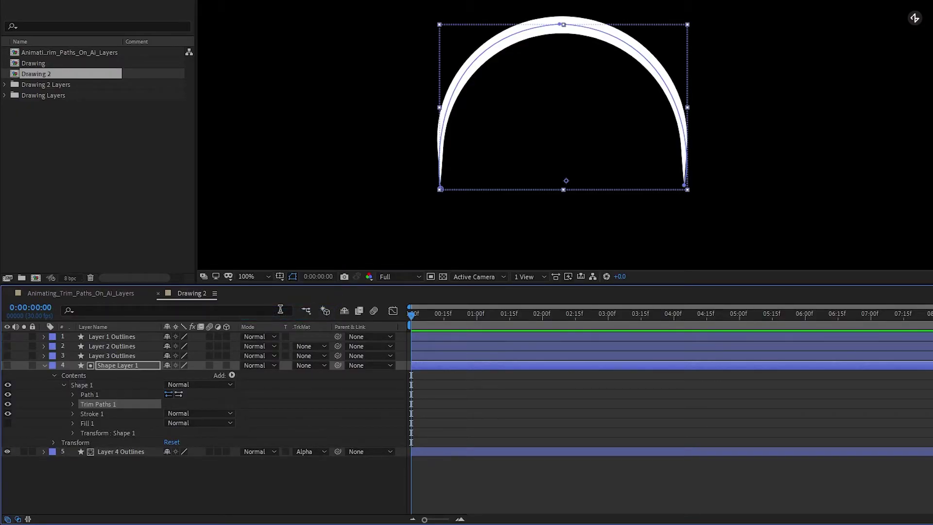
Keyframe Trim Paths End from 0% at the first frame to 100% at 0:00:00:20.
left_click(73, 405)
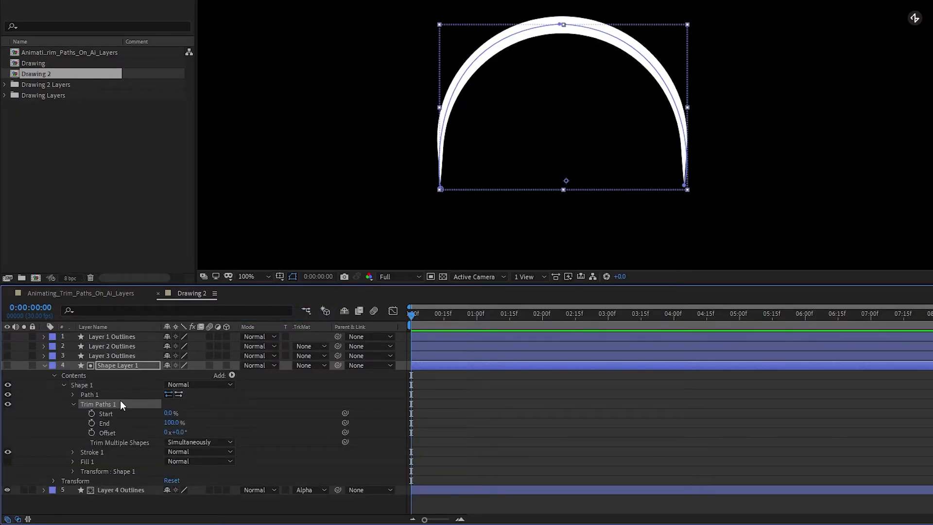
left_click_drag(178, 426, 96, 430)
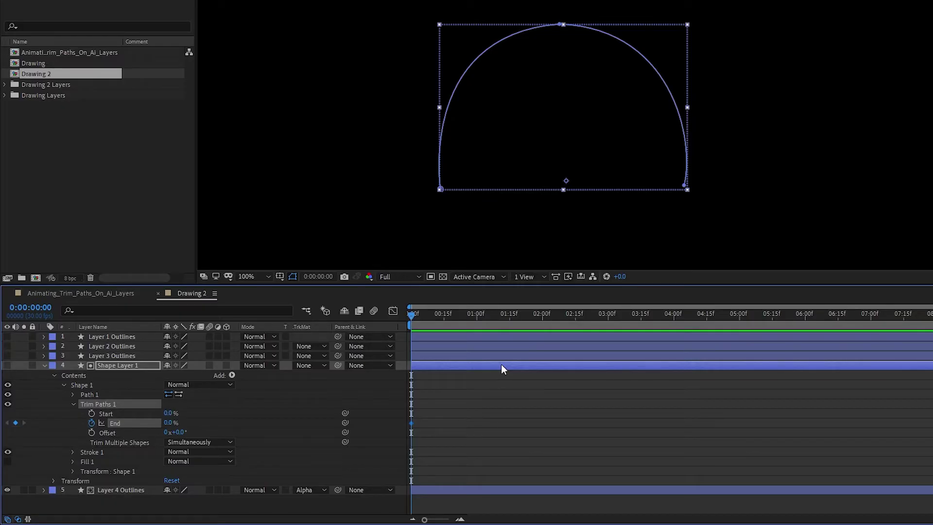
key("shift+Page_Down")
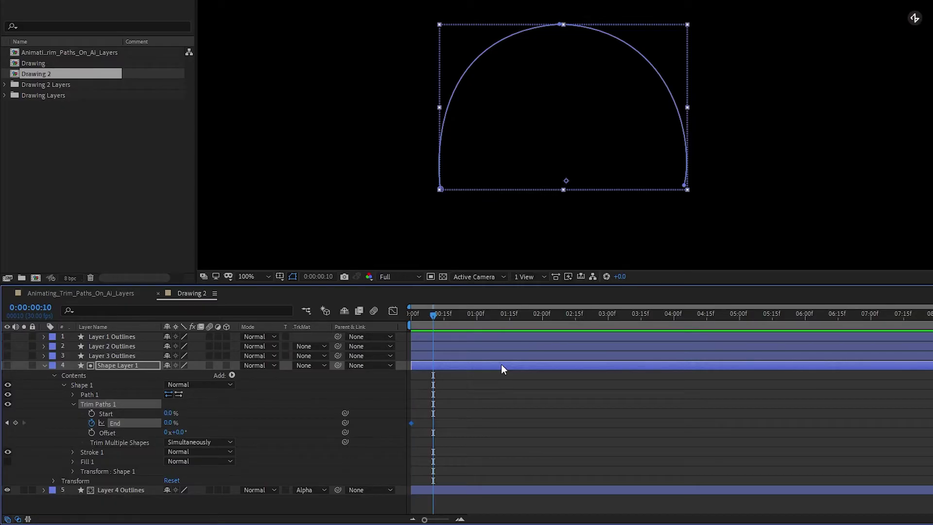
key("shift+Page_Down")
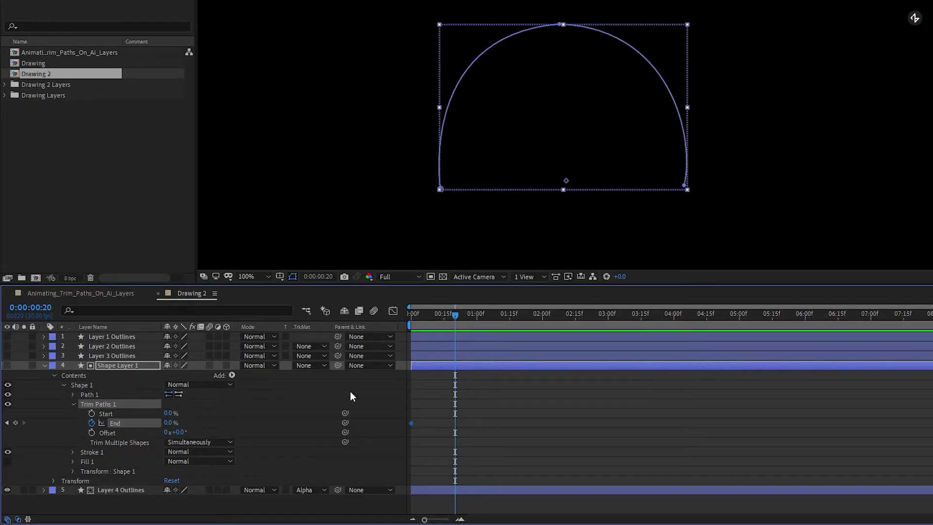
left_click_drag(169, 423, 264, 430)
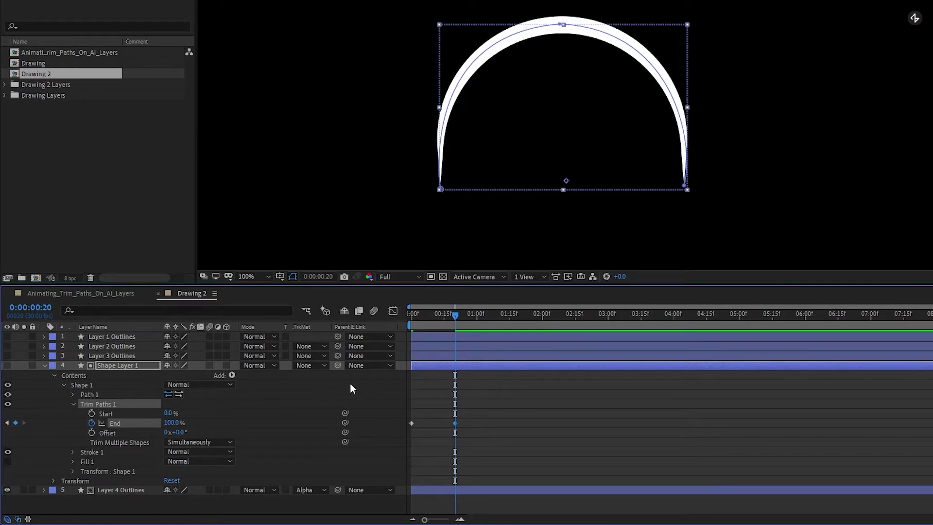
Preview the arc draw-on, then apply Easy Ease to both End keyframes.
left_click_drag(463, 317, 408, 322)
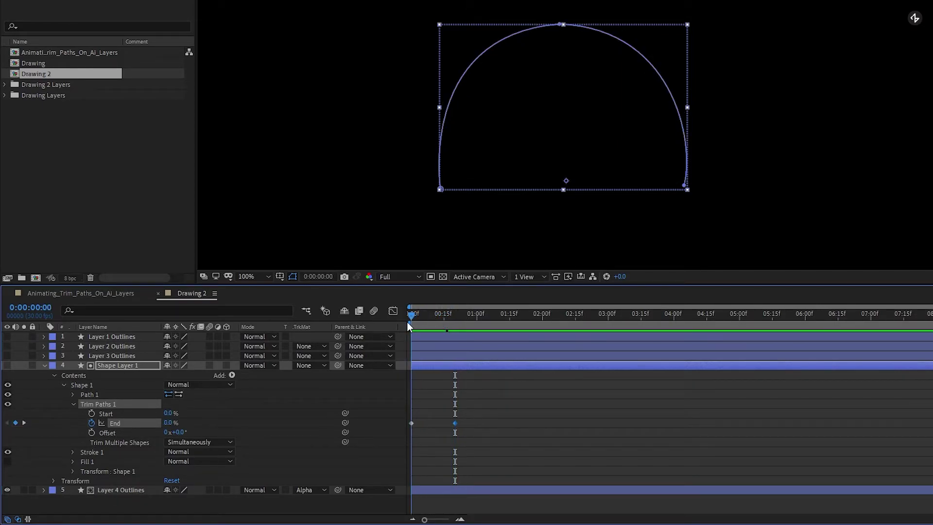
key("space")
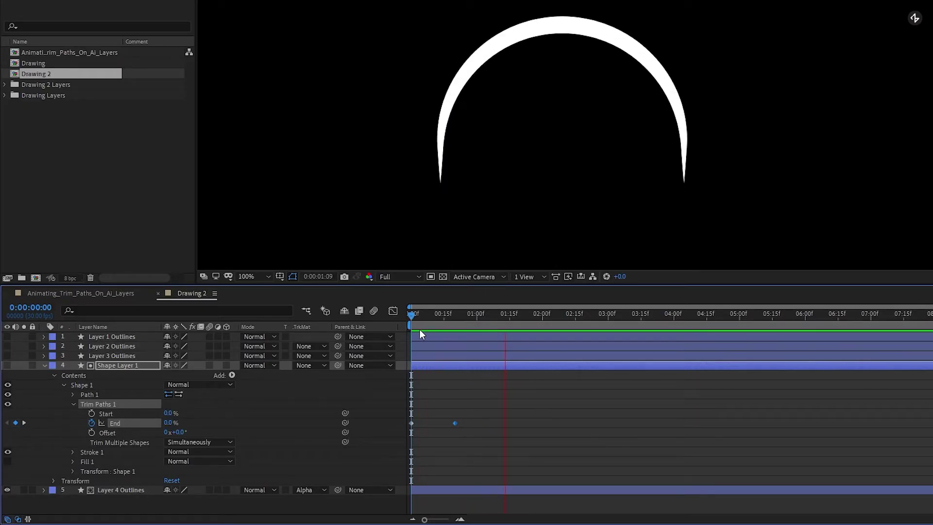
key("space")
key("space")
key("space")
left_click(404, 313)
key("space")
key("space")
left_click_drag(501, 416, 410, 431)
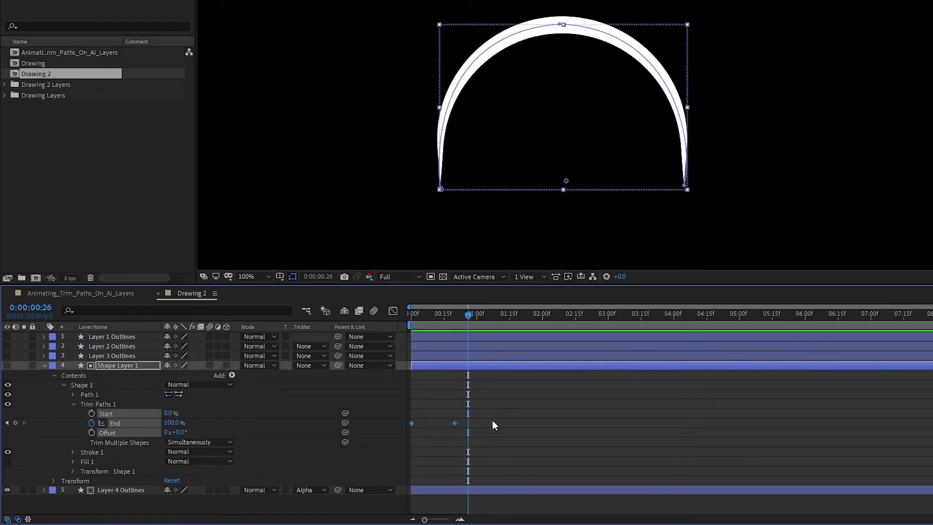
left_click_drag(476, 414, 409, 437)
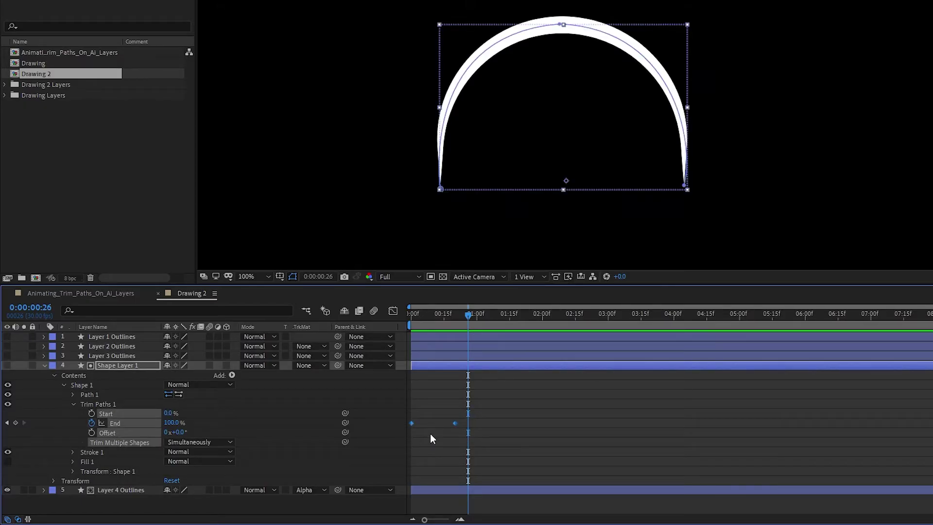
key("F9")
Steepen the End speed curve in the Graph Editor to about 68.67% influence and preview.
left_click(394, 312)
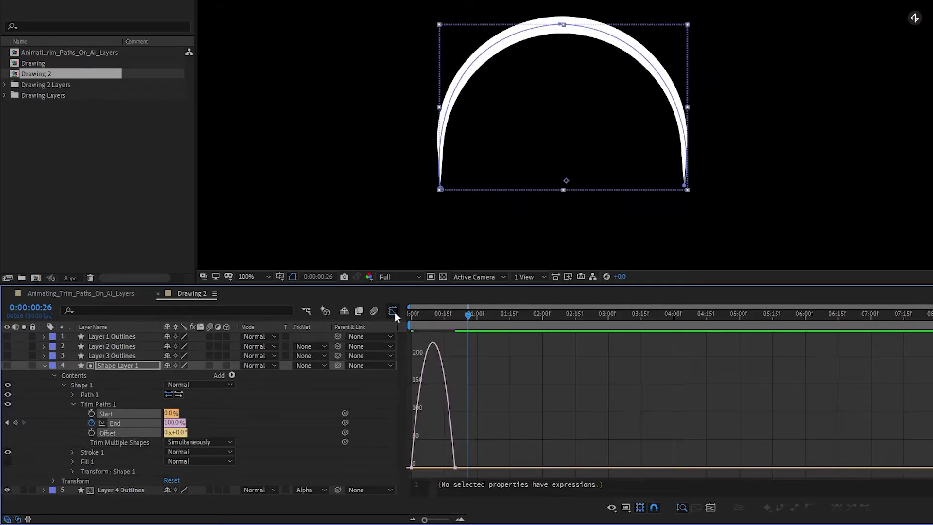
left_click(451, 470)
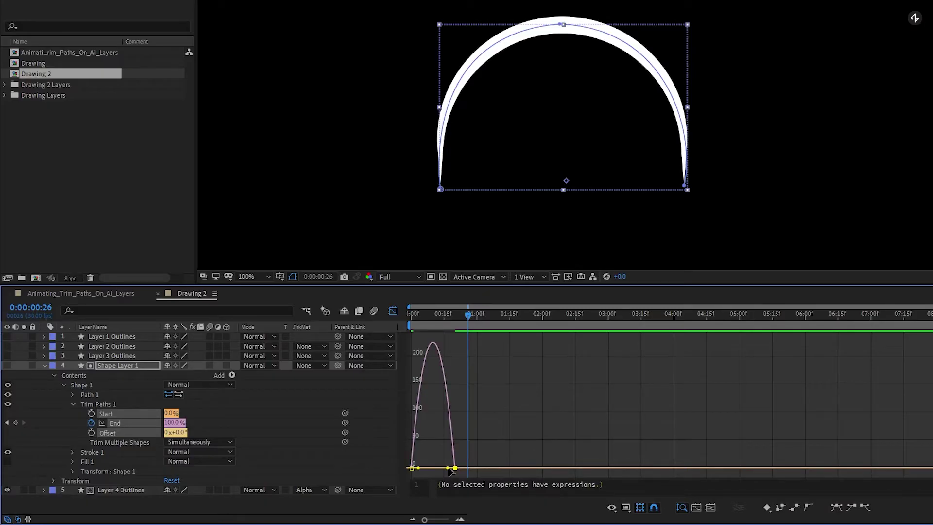
right_click(486, 384)
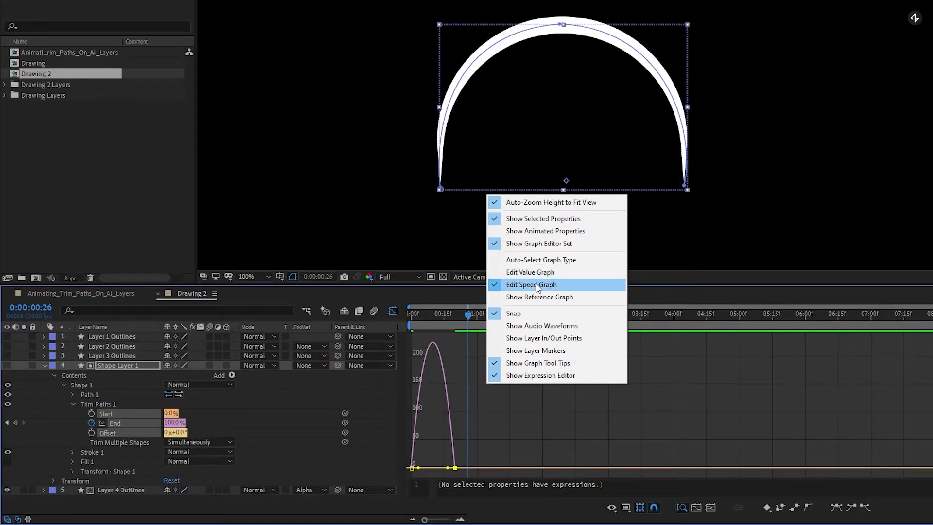
left_click(479, 422)
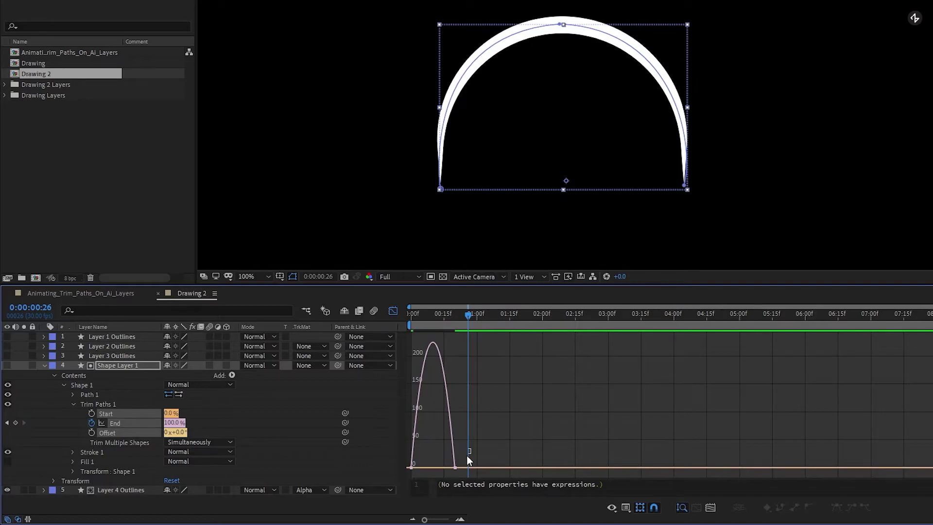
left_click_drag(467, 459, 428, 468)
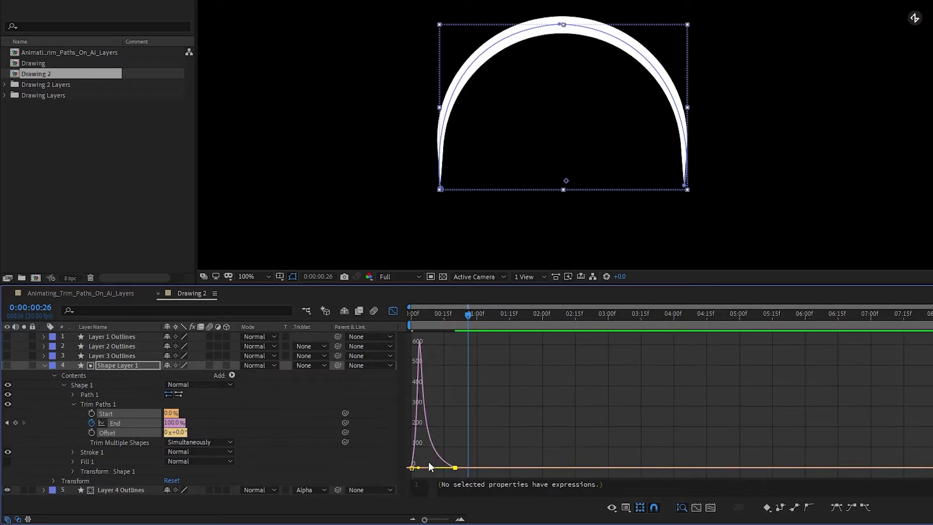
left_click(392, 311)
left_click_drag(447, 316, 398, 317)
key("space")
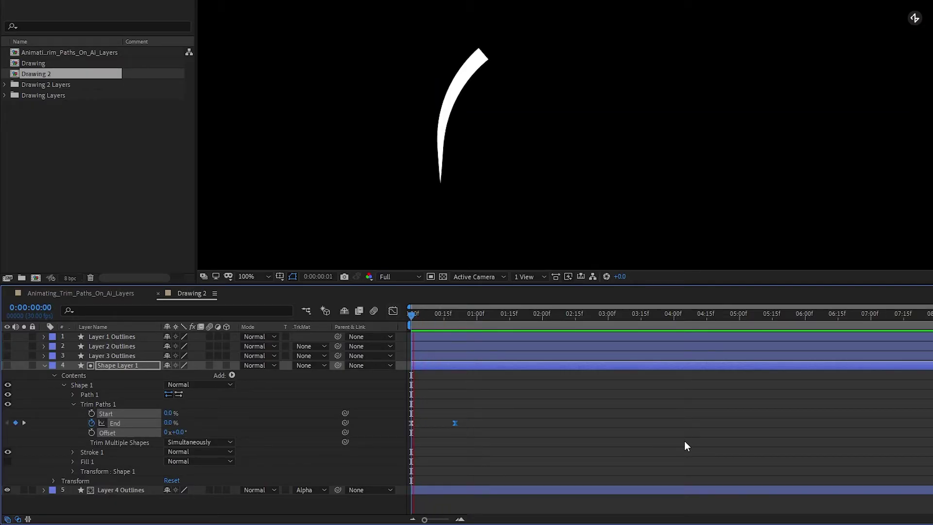
Enable motion blur on Shape Layer 1 and the composition, then replay the animation.
left_click(210, 366)
left_click(374, 311)
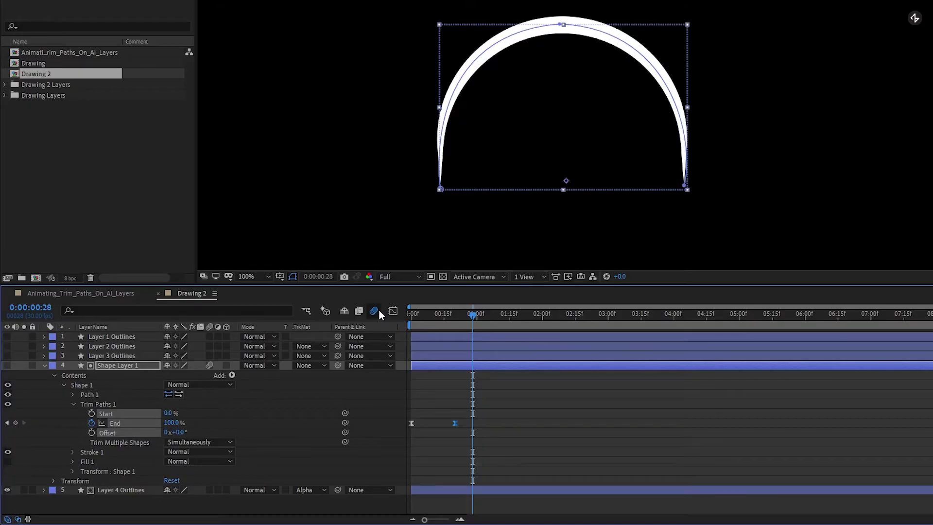
key("Home")
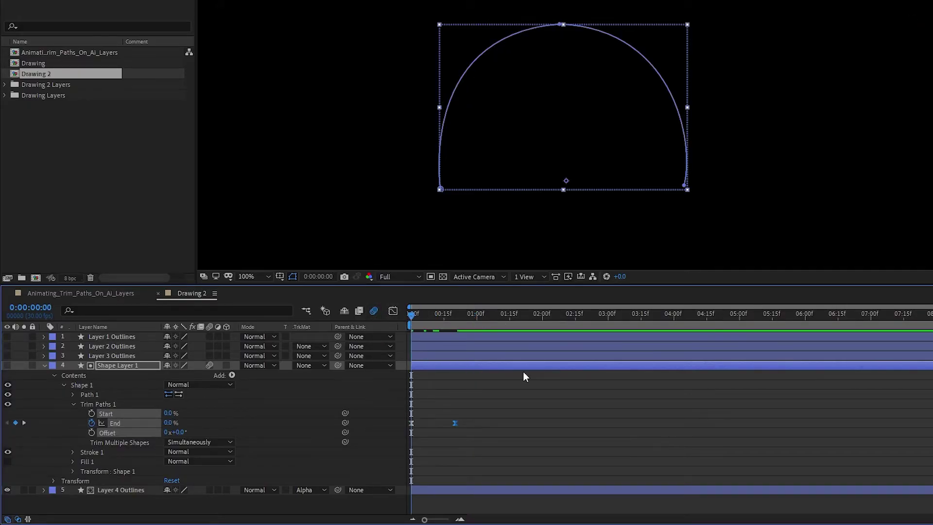
key("space")
key("space")
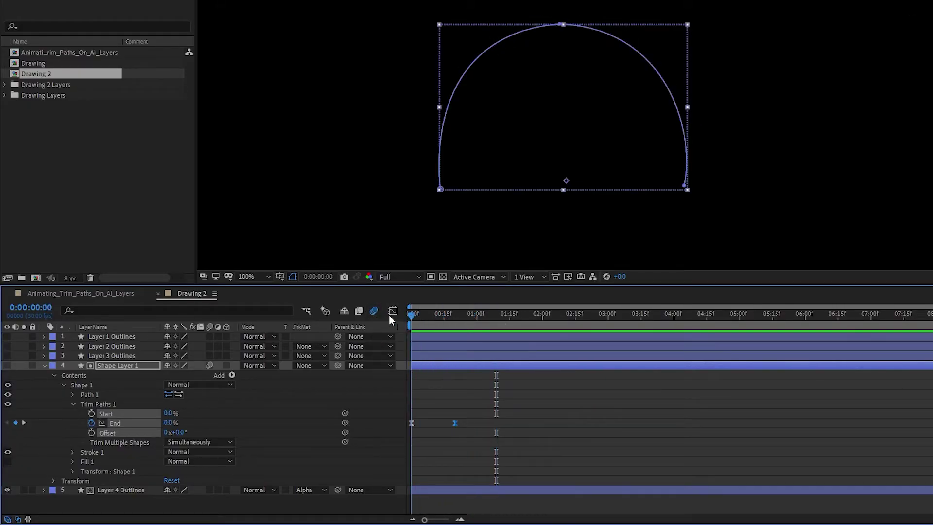
key("space")
key("space")
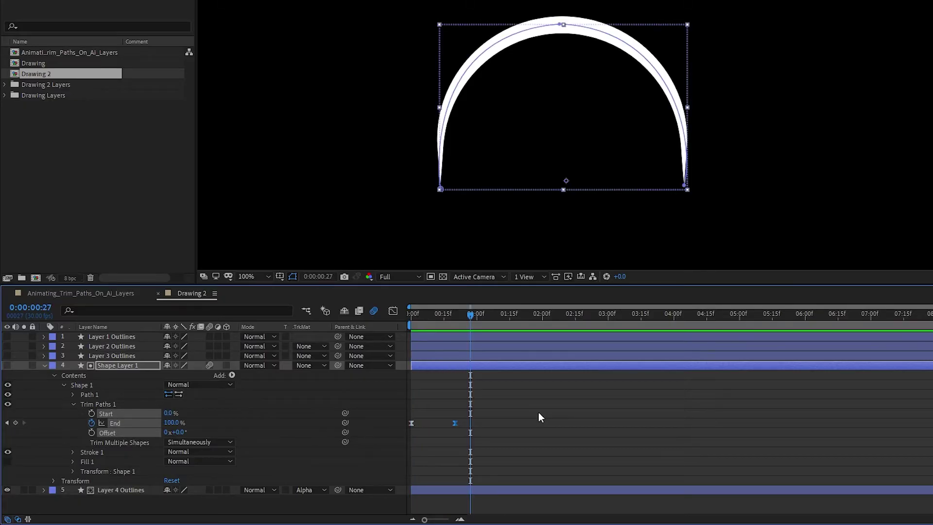
Collapse Shape Layer 1, hide Layer 4 Outlines and show Layer 3 Outlines.
left_click(45, 366)
left_click(142, 431)
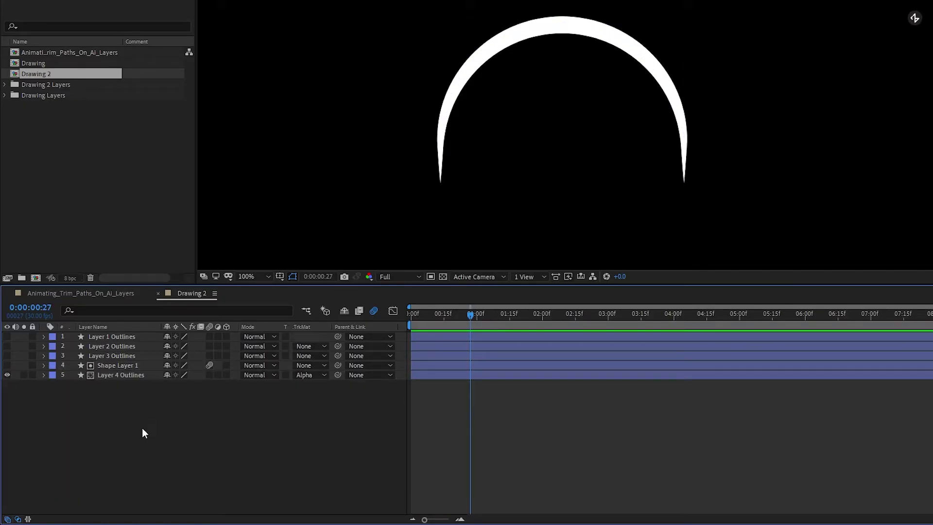
left_click(8, 373)
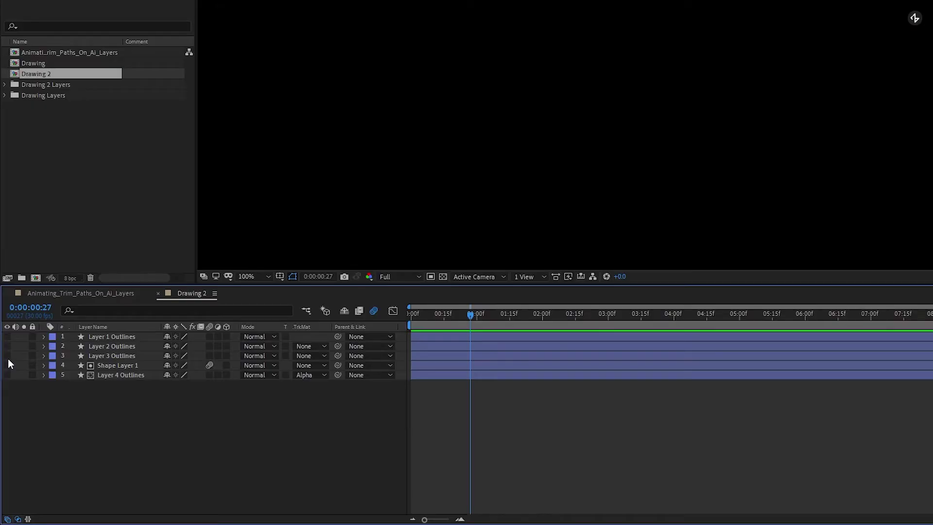
left_click(8, 356)
scroll(456, 199, "down", 6)
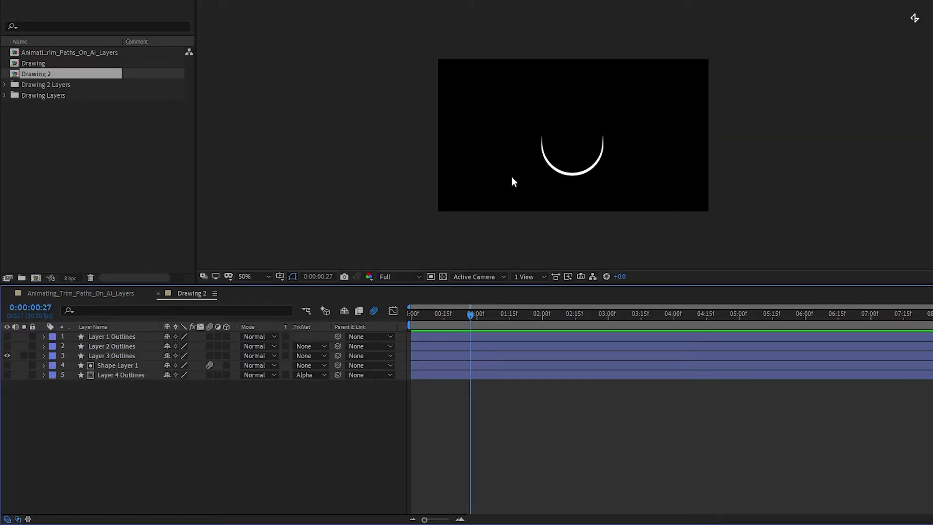
scroll(514, 177, "up", 3)
Duplicate Shape Layer 1 as Shape Layer 2, move it above Layer 3 Outlines and show it.
left_click_drag(543, 213, 535, 121)
left_click(534, 121)
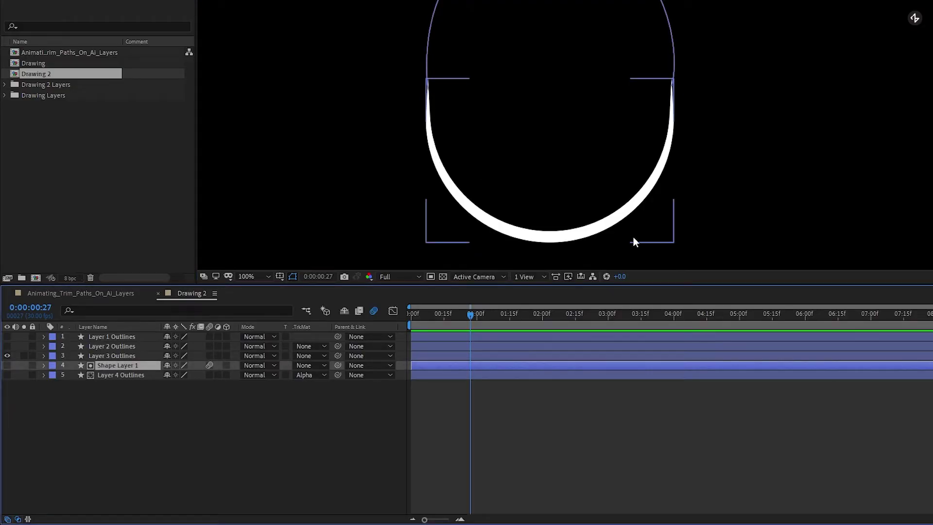
left_click_drag(622, 67, 619, 83)
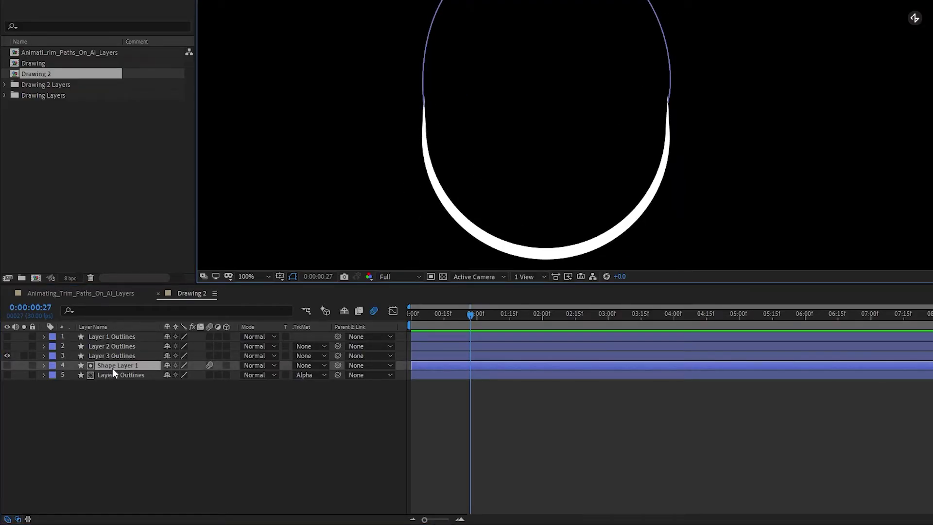
key("ctrl+d")
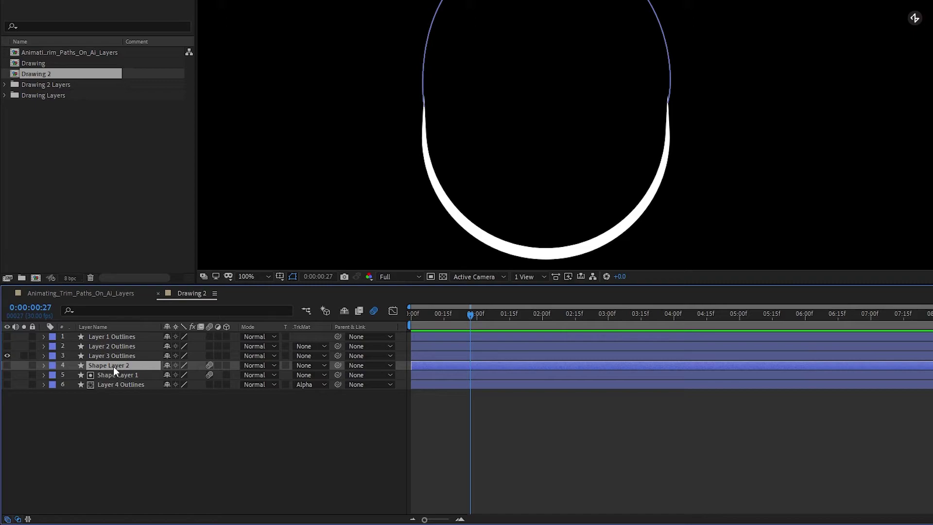
left_click_drag(113, 367, 111, 357)
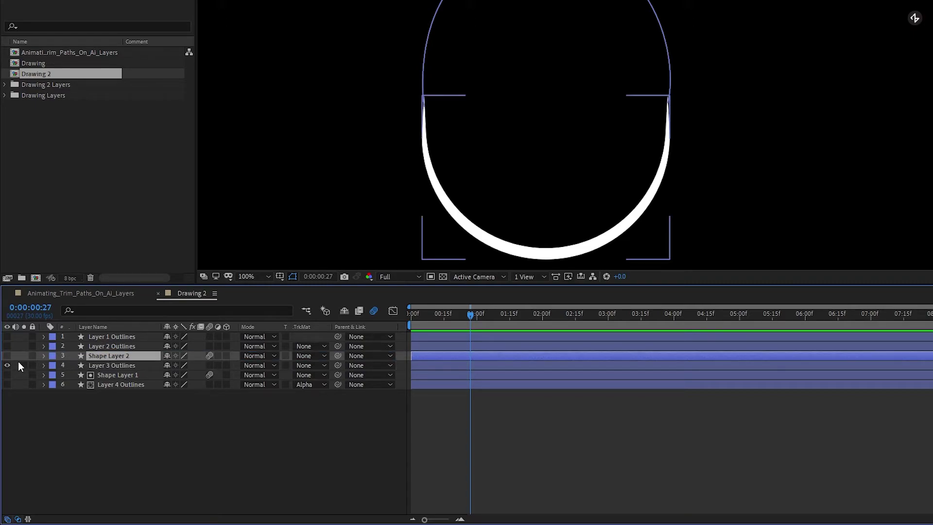
left_click(7, 356)
left_click_drag(371, 167, 370, 199)
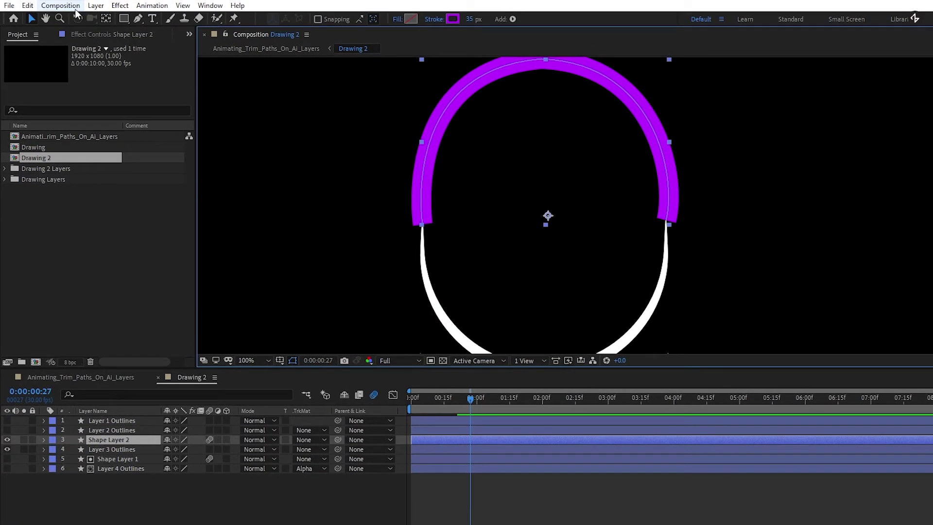
Flip Shape Layer 2 vertically via Layer > Transform and move the time to 00:19.
left_click(95, 5)
mouse_move(144, 140)
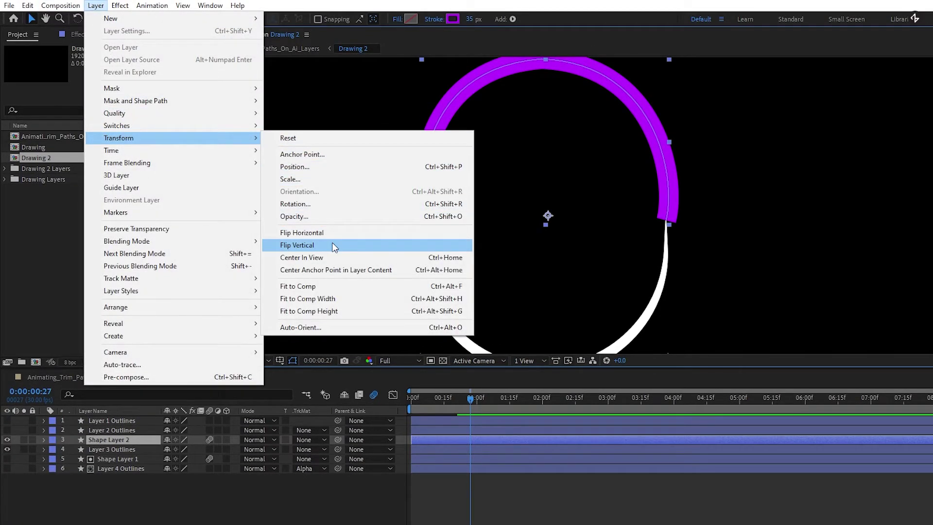
left_click(334, 246)
left_click_drag(438, 402, 450, 403)
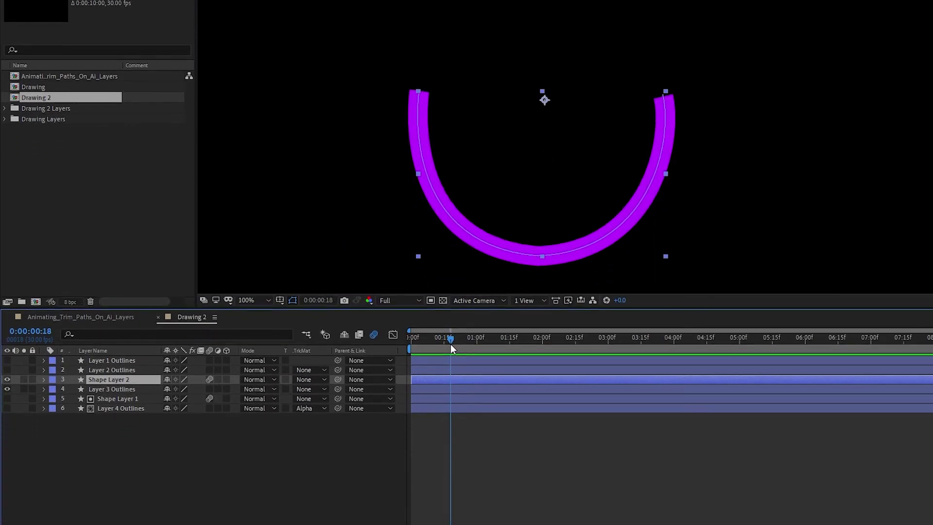
left_click_drag(450, 344, 453, 345)
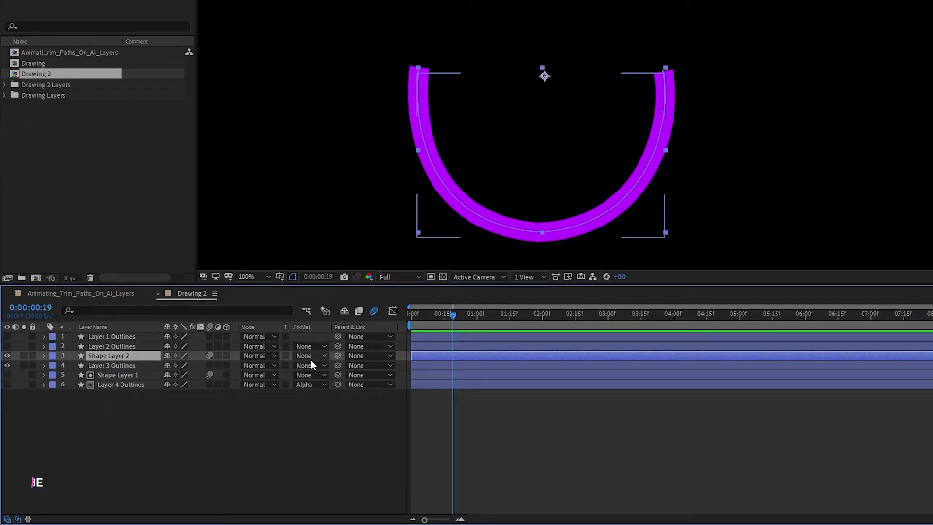
Set Layer 3 Outlines' track matte to Alpha Matte 'Shape Layer 2' and preview the lower half.
left_click(312, 365)
left_click(335, 393)
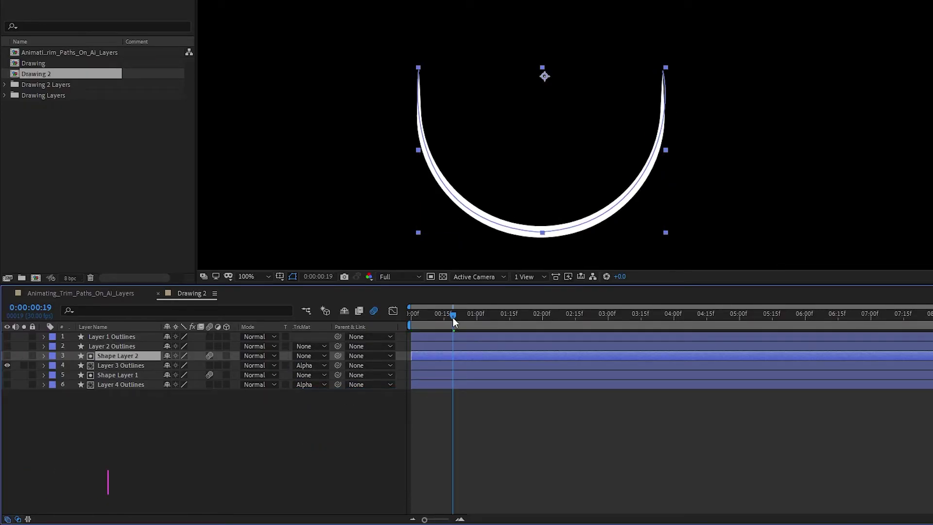
left_click_drag(453, 316, 416, 319)
key("space")
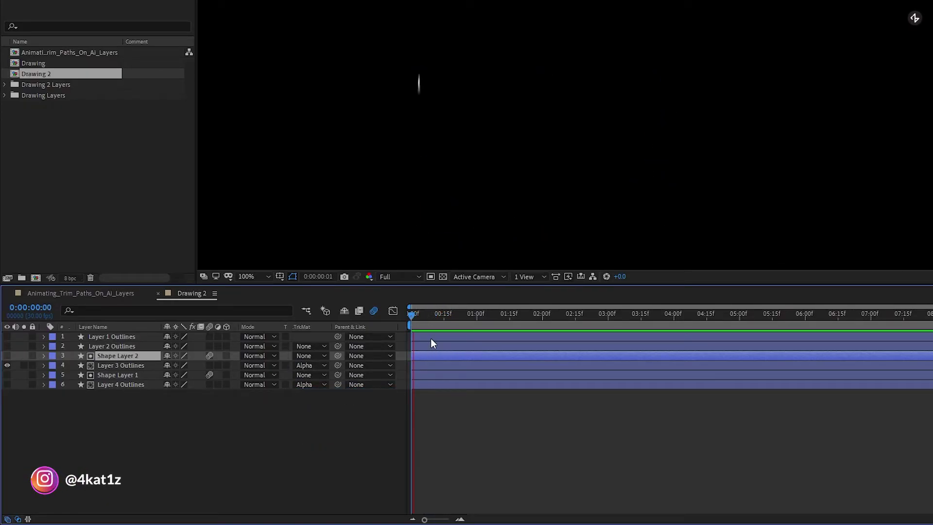
key("space")
Show Layer 4 Outlines, fit the composition in the viewer, and preview both oval halves drawing on.
left_click(7, 385)
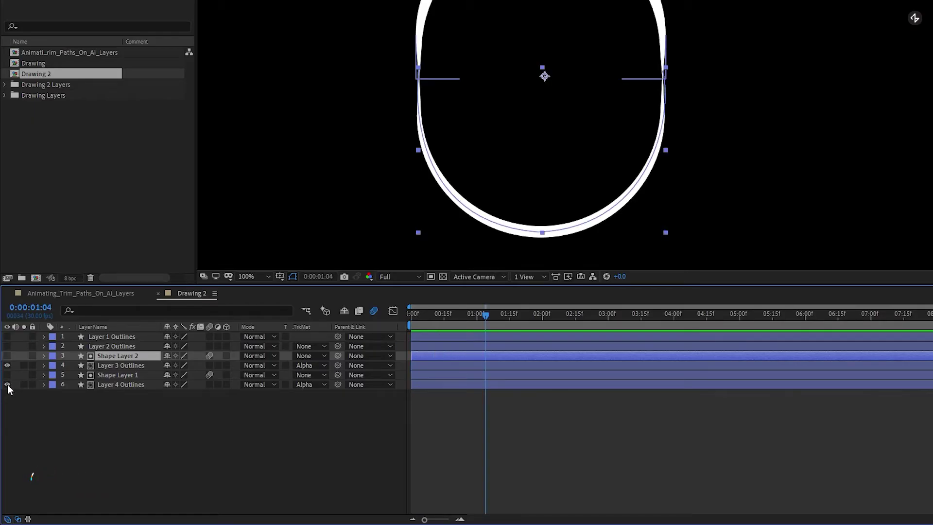
left_click(416, 314)
key("space")
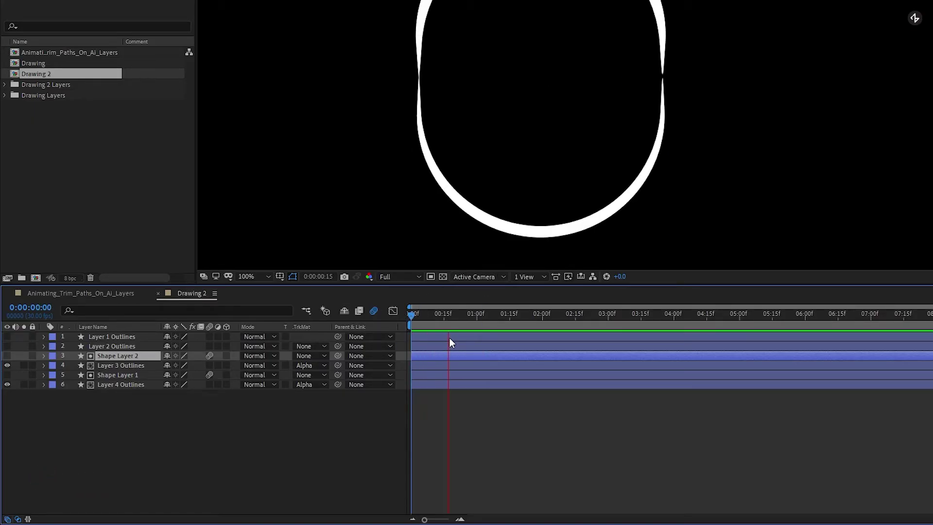
key("space")
left_click(253, 278)
left_click(266, 298)
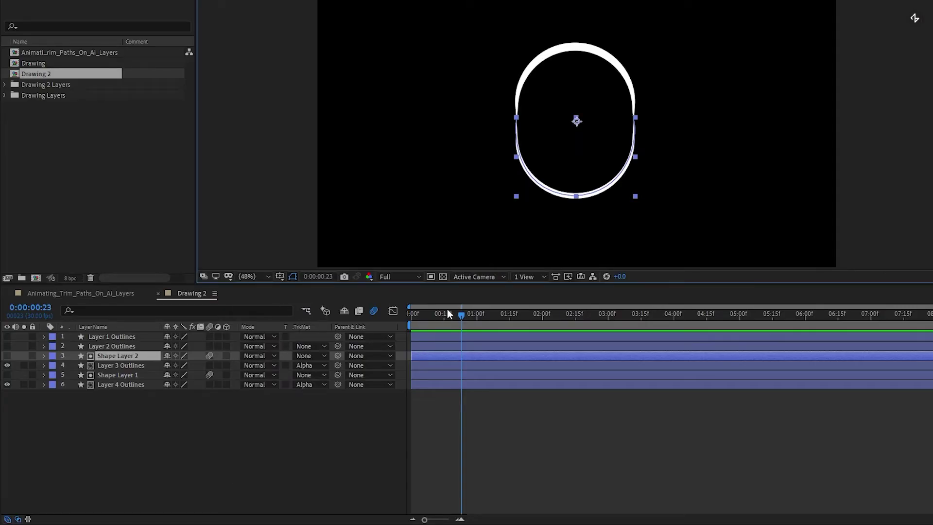
key("Home")
key("space")
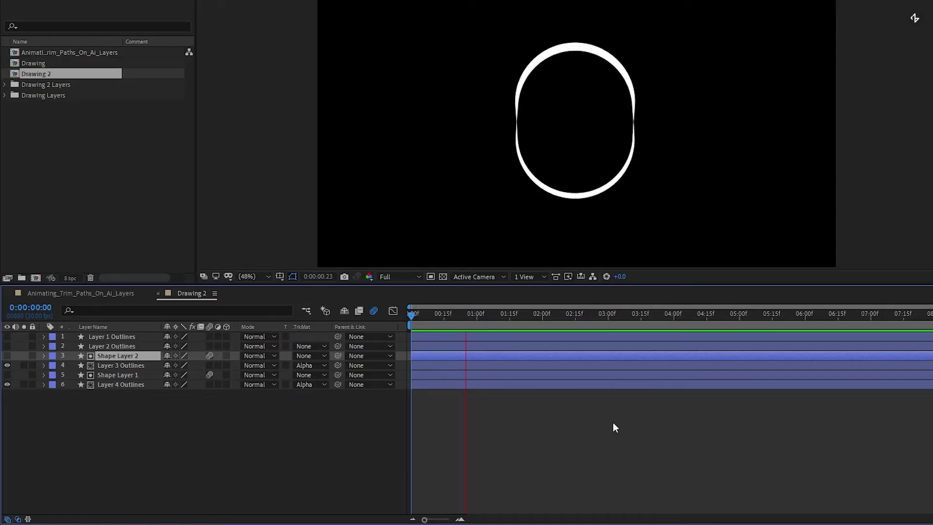
key("space")
key("Home")
key("space")
key("space")
Rewind to the start and hide Layer 4 and Layer 3 Outlines.
key("Home")
left_click(10, 346)
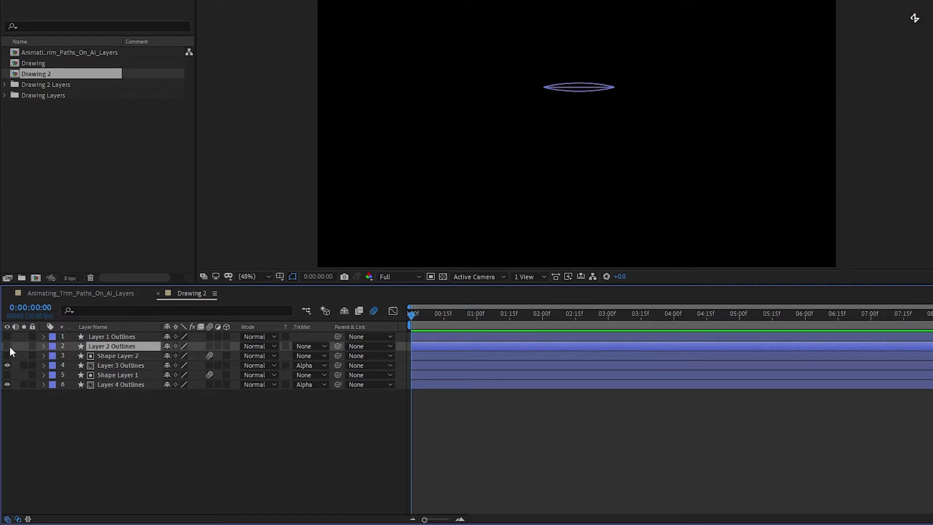
left_click(8, 385)
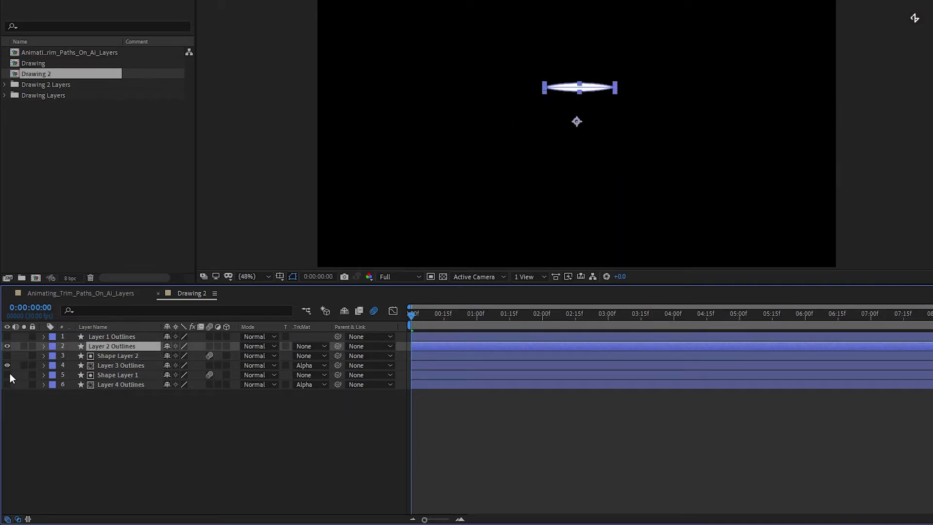
left_click(7, 366)
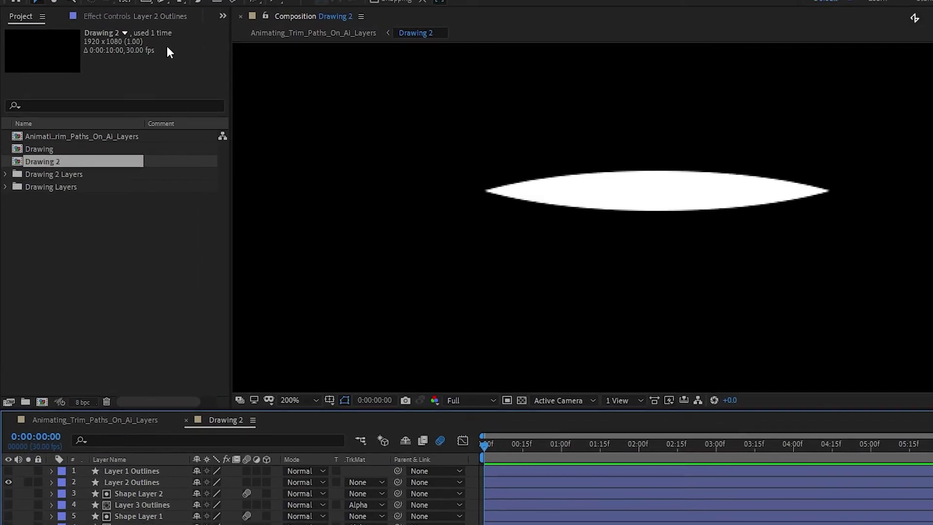
Draw a straight horizontal Pen stroke across the lens shape as Shape Layer 3 and check its coverage.
left_click(165, 14)
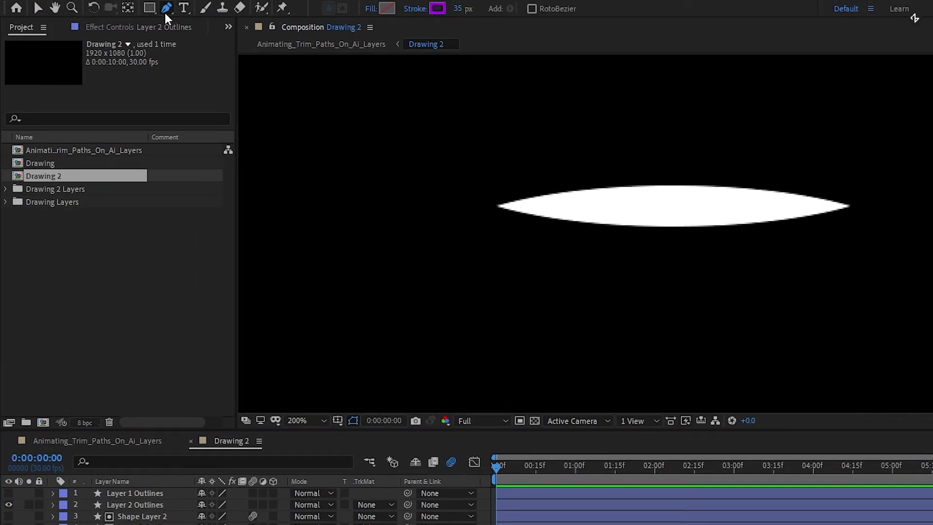
left_click(462, 208)
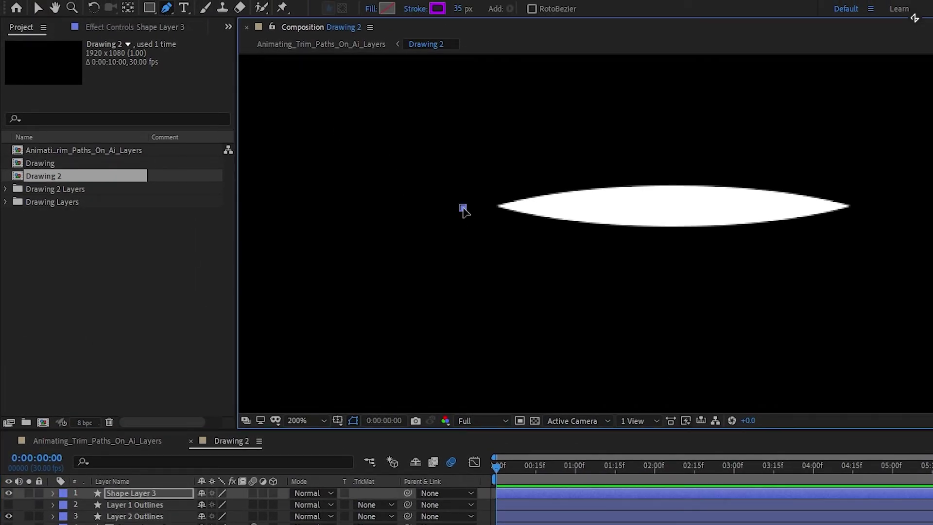
left_click(883, 208)
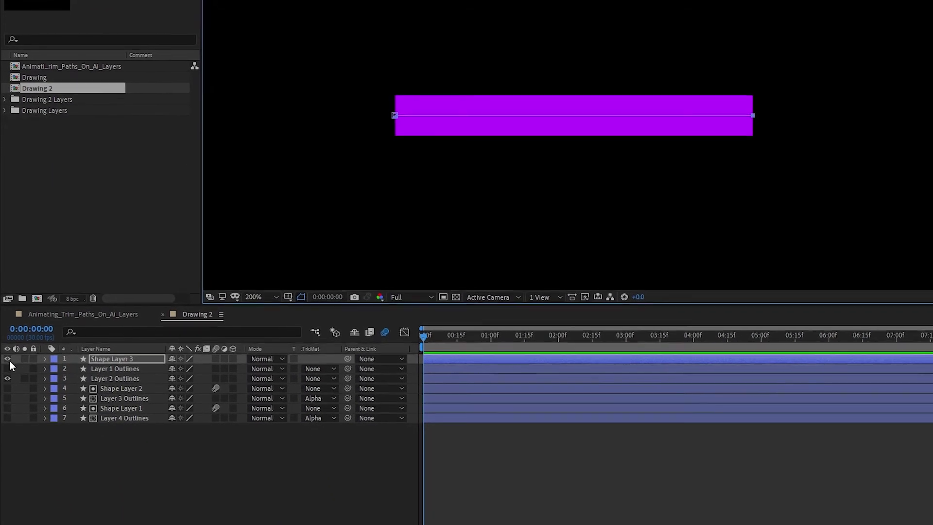
left_click(8, 426)
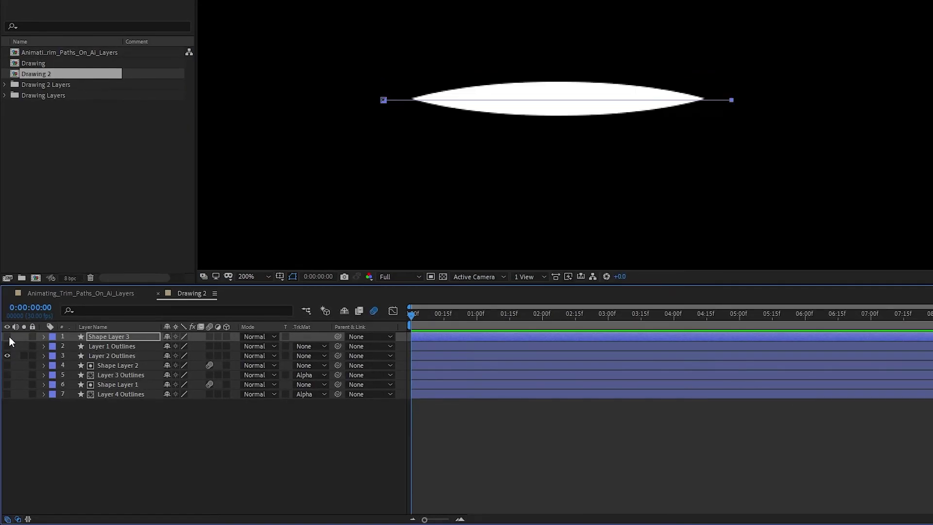
left_click(10, 337)
left_click(10, 336)
left_click(8, 336)
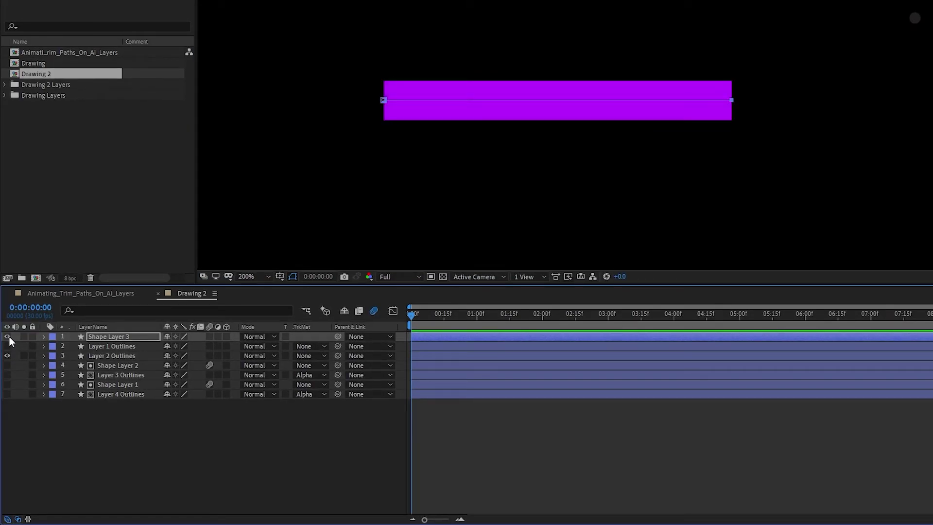
Add Trim Paths to Shape 1 inside Shape Layer 3's contents.
left_click(104, 336)
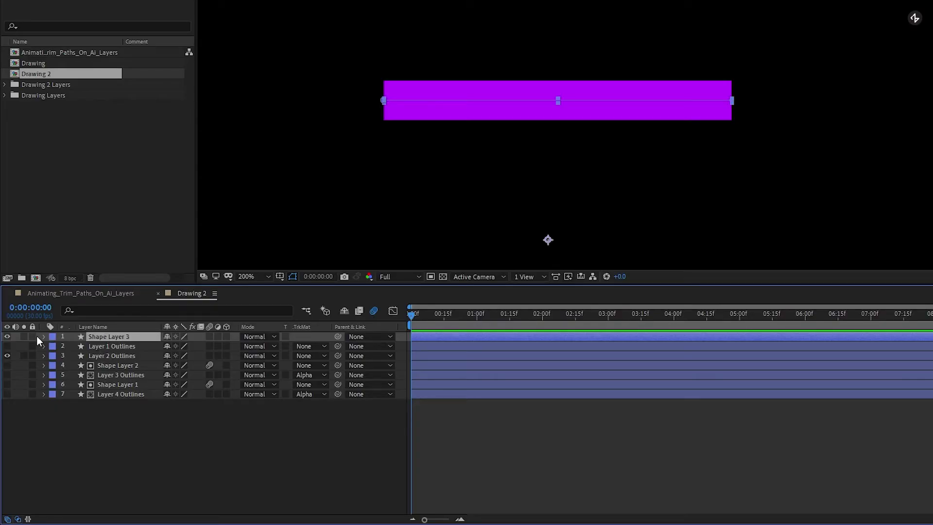
left_click(43, 336)
left_click(53, 347)
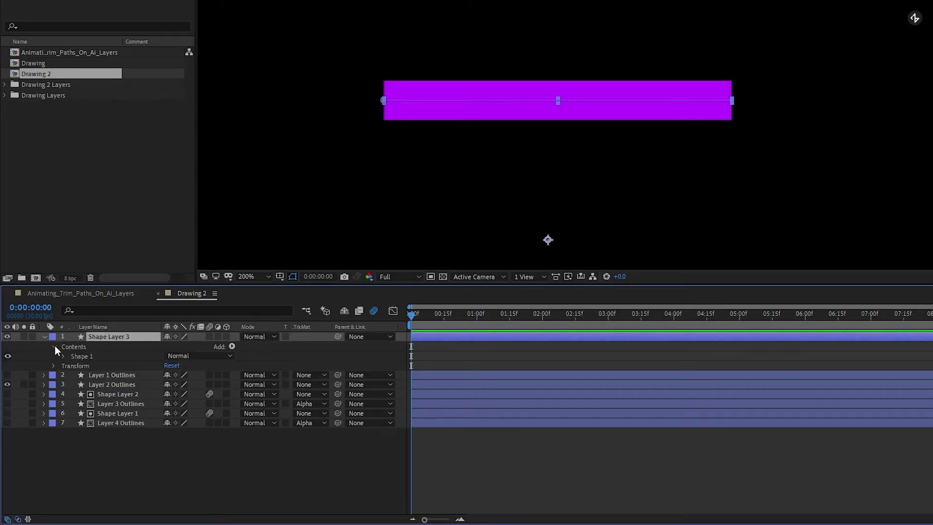
left_click(63, 356)
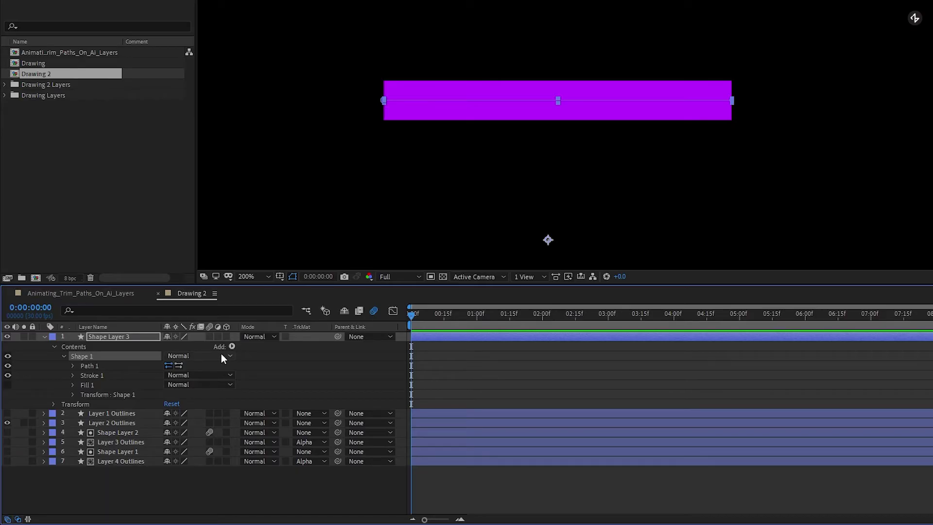
left_click(231, 346)
left_click(286, 280)
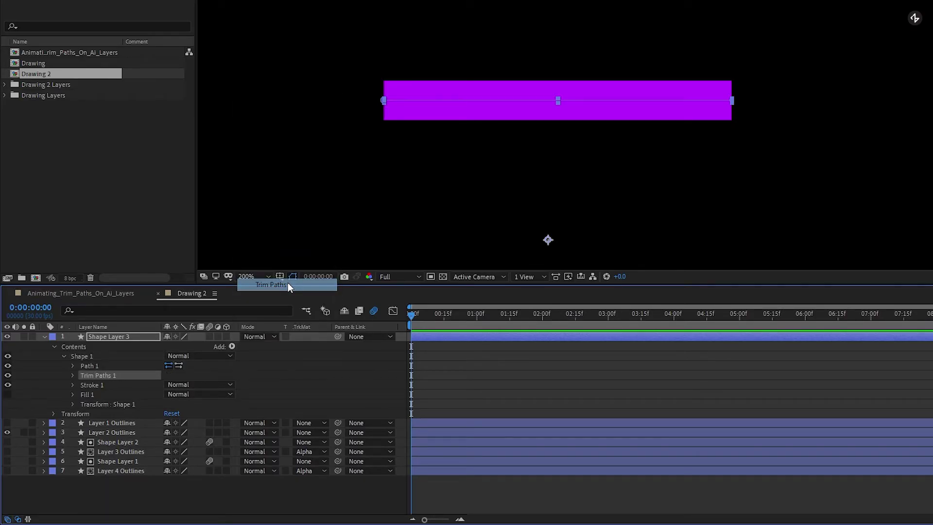
left_click(73, 375)
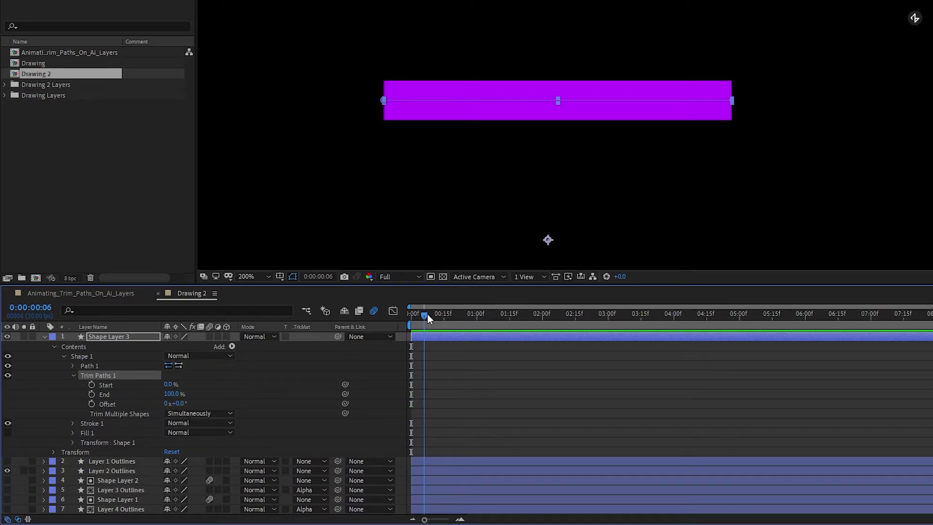
Keyframe Trim Paths End from 0% at frame 0 to 100% at 0:00:20.
left_click(158, 395)
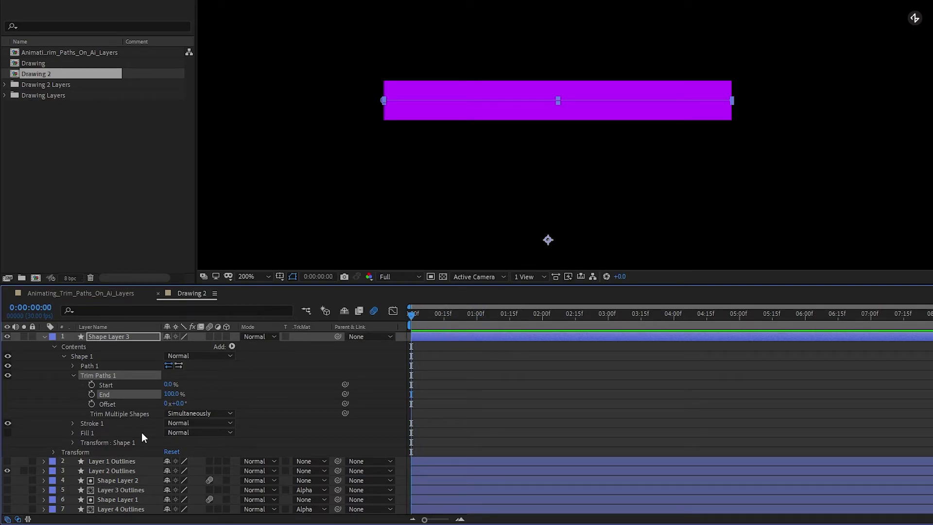
left_click_drag(178, 397, 51, 408)
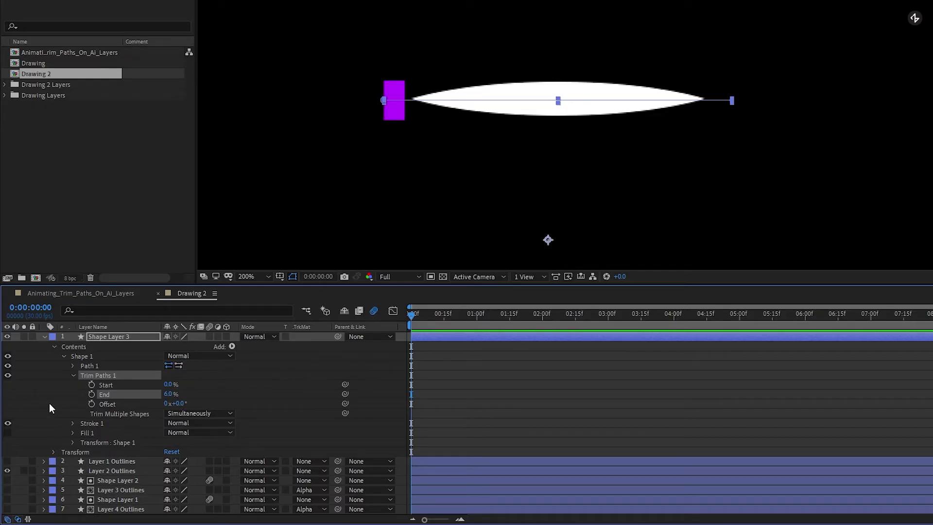
left_click_drag(166, 397, 98, 408)
left_click(91, 394)
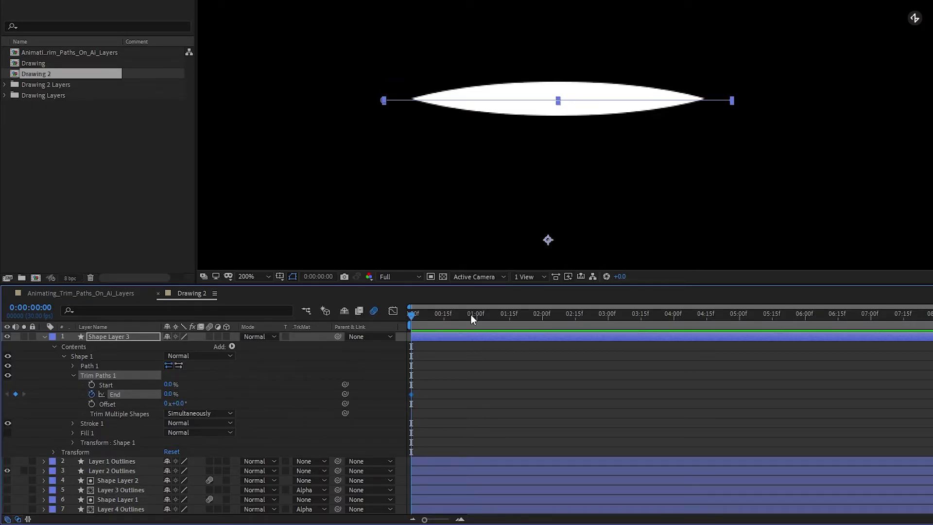
key("shift+Page_Down")
key("shift+Page_Down")
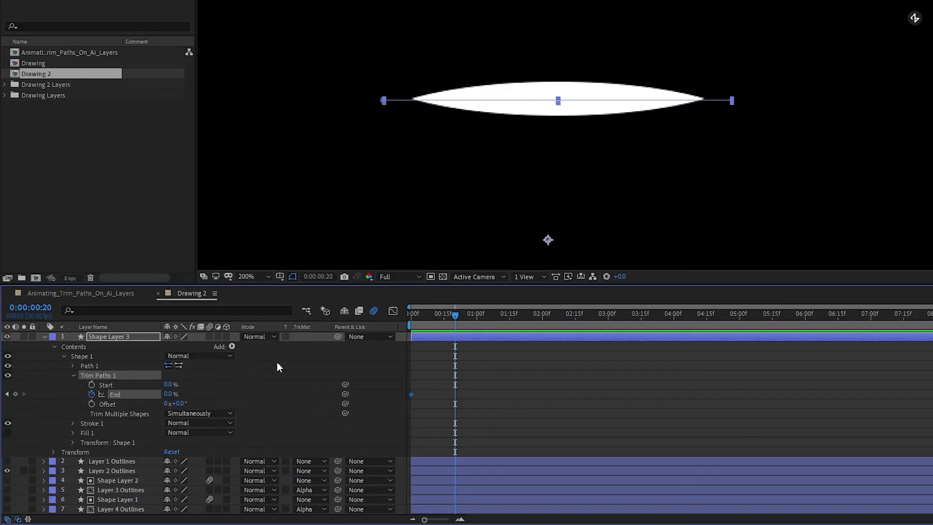
left_click_drag(169, 395, 238, 398)
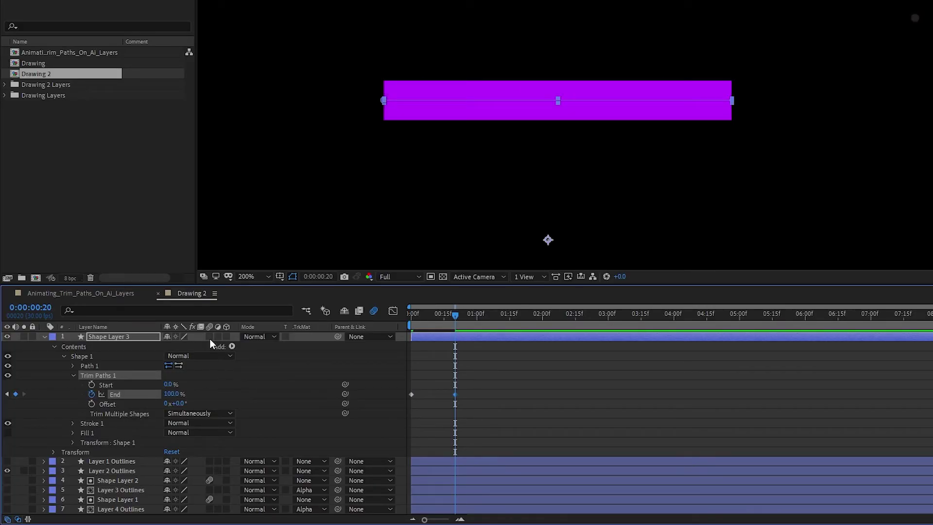
Collapse Shape Layer 3 and move Layer 1 Outlines to the top of the stack.
left_click(54, 346)
left_click(45, 336)
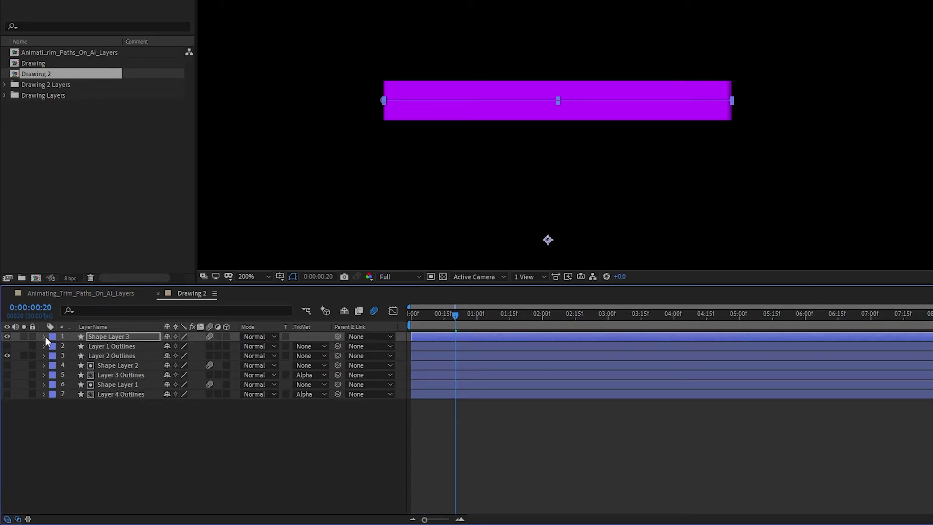
left_click(136, 348)
key("ctrl+bracketright")
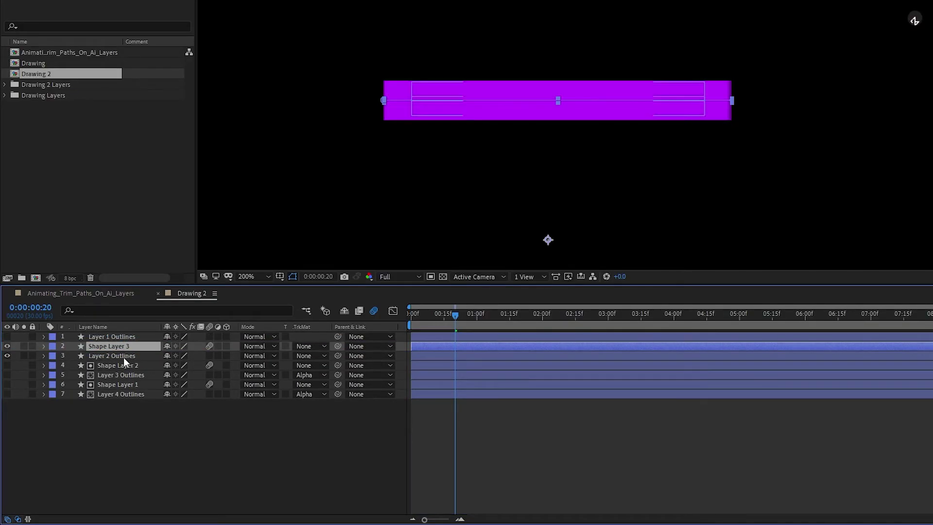
Set Layer 2 Outlines' track matte to Alpha Matte 'Shape Layer 3'.
left_click(124, 356)
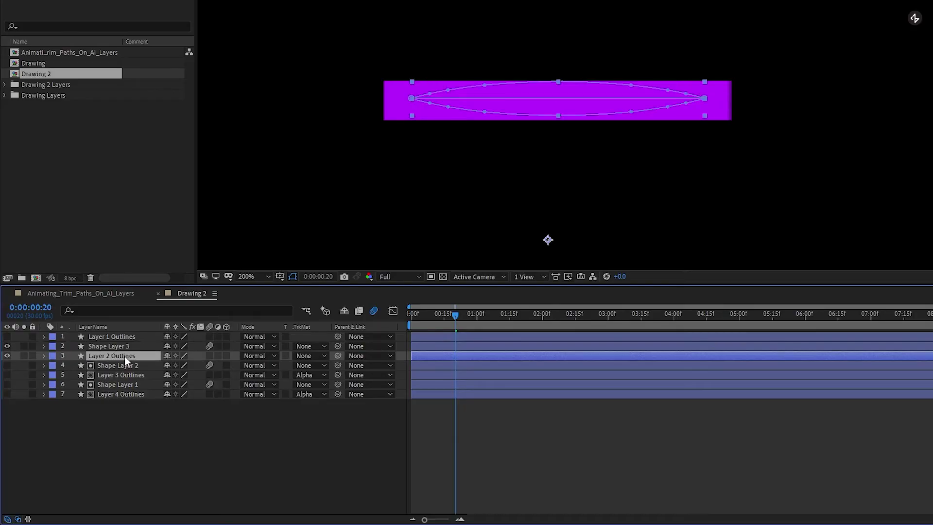
left_click(314, 355)
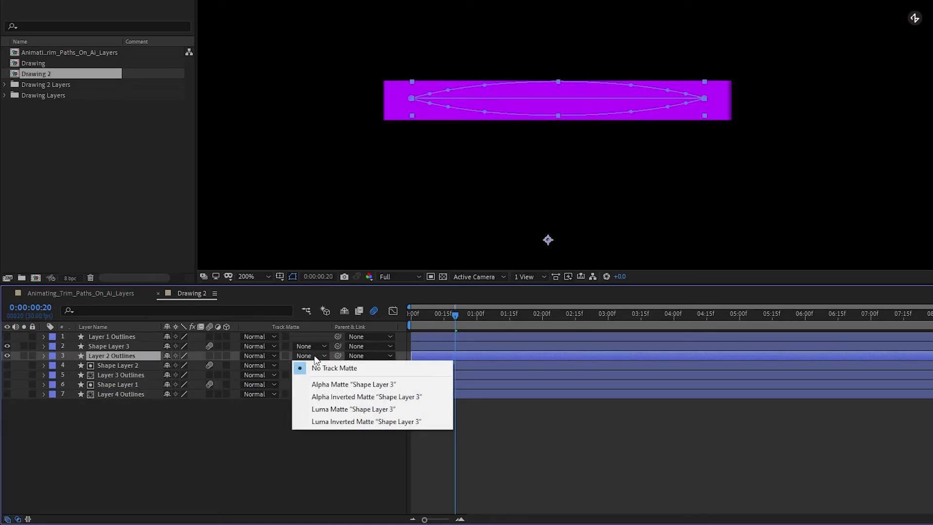
left_click(335, 384)
left_click(413, 314)
Set the viewer to Fit up to 100% and preview the lens reveal from the start.
key("slash")
left_click(252, 273)
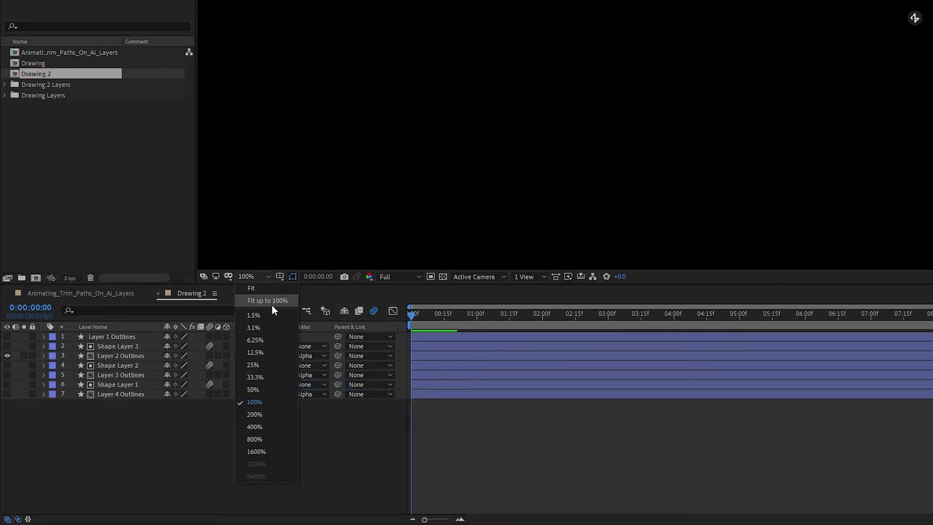
left_click(271, 298)
key("space")
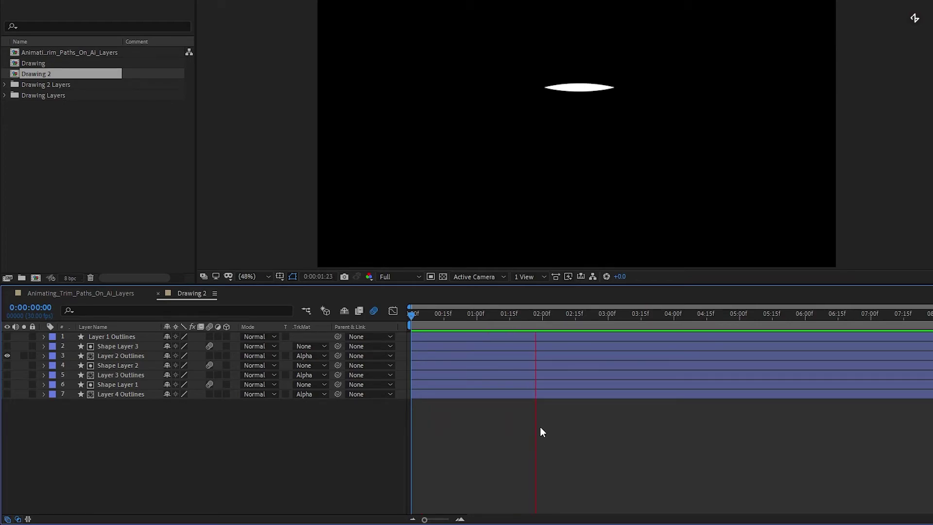
key("space")
left_click(424, 314)
key("space")
key("space")
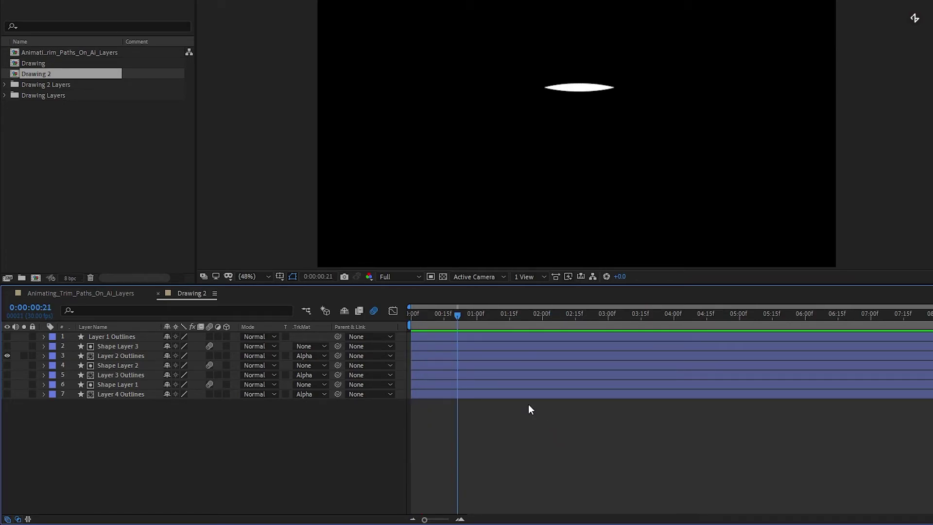
Ease Shape Layer 3's two End keyframes to about 89% influence in the Graph Editor, then preview.
left_click(126, 346)
key("u")
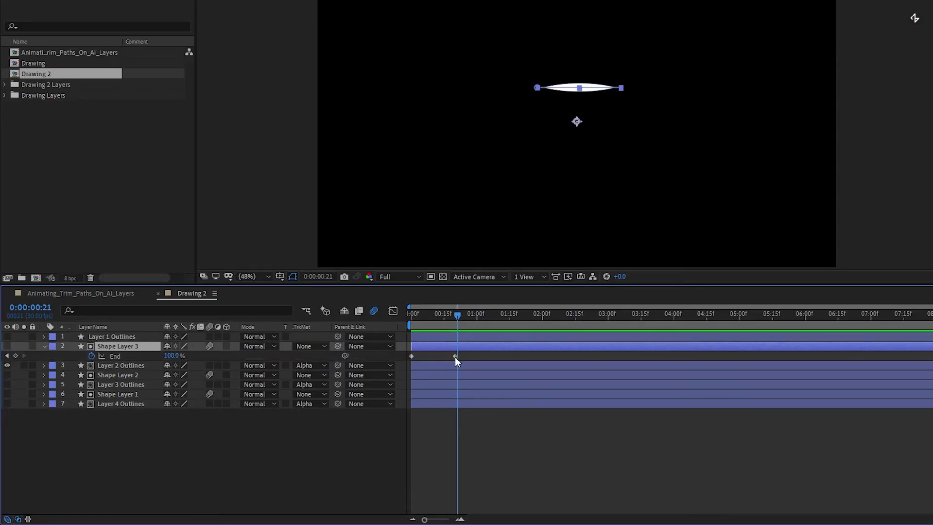
left_click_drag(465, 354, 406, 360)
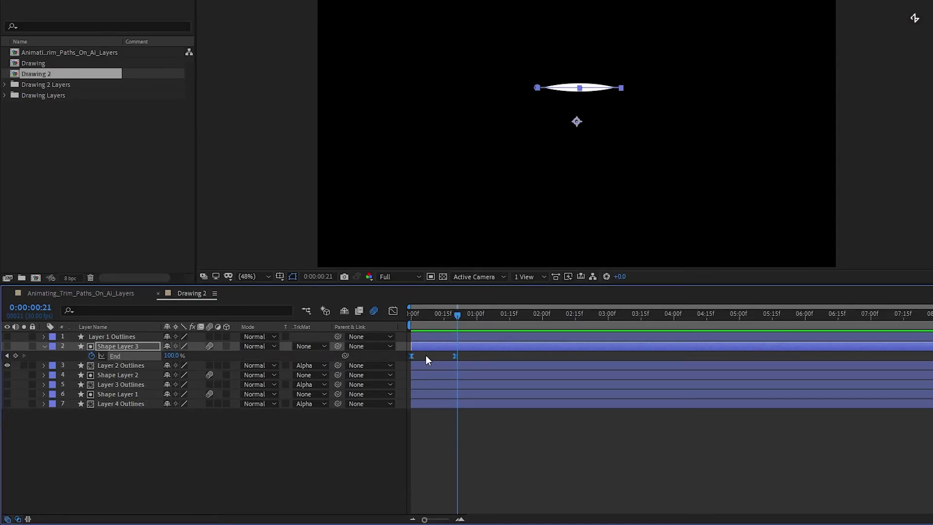
left_click(393, 310)
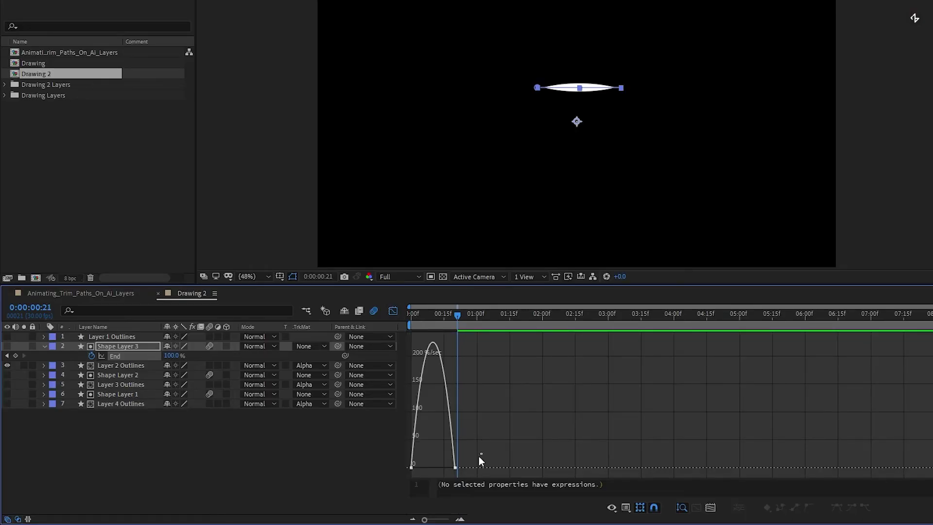
left_click_drag(482, 452, 445, 479)
right_click(495, 408)
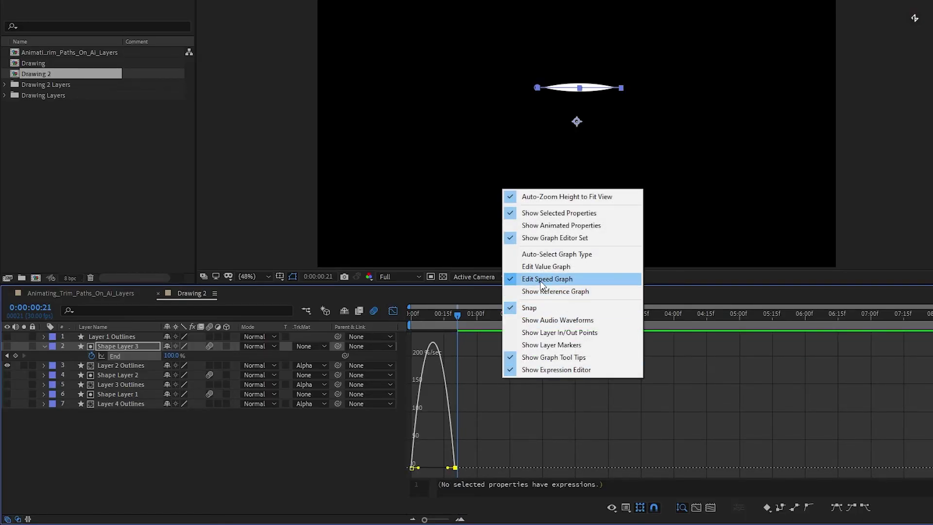
left_click(449, 471)
left_click_drag(448, 468, 425, 470)
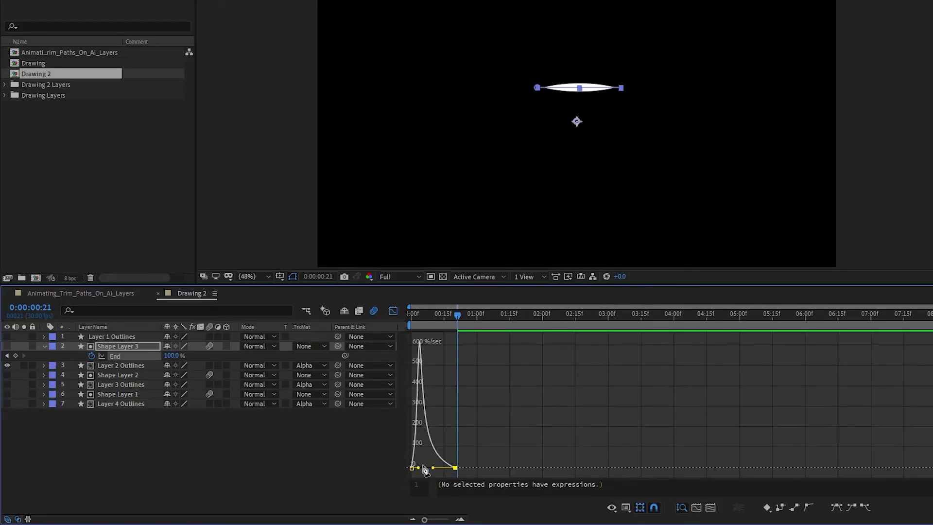
left_click(393, 312)
left_click_drag(436, 317, 415, 317)
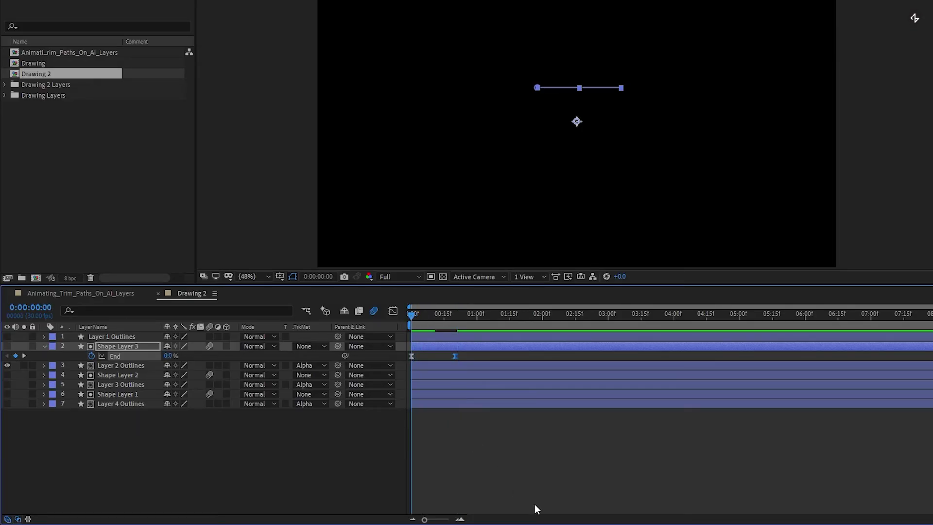
key("space")
Show Layer 4 and Layer 3 Outlines and preview the whole animation from the start.
left_click(5, 401)
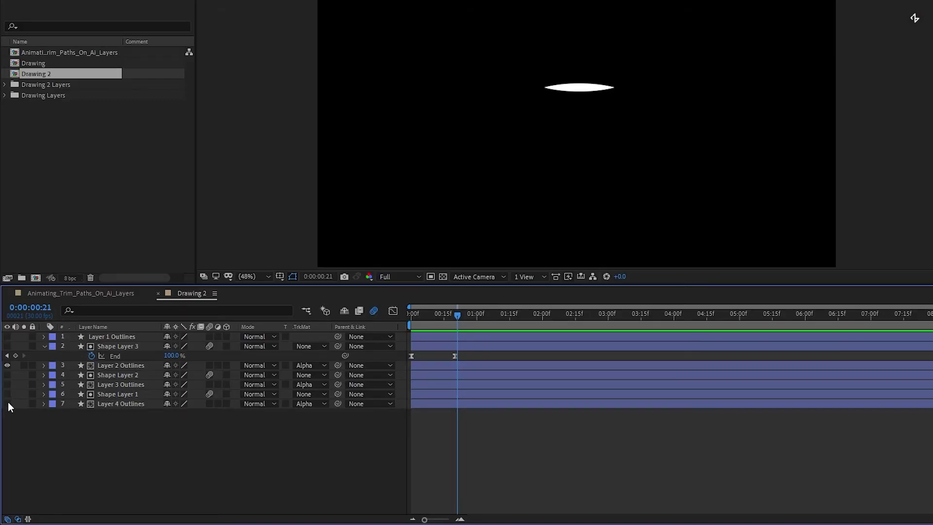
left_click(8, 403)
left_click(7, 384)
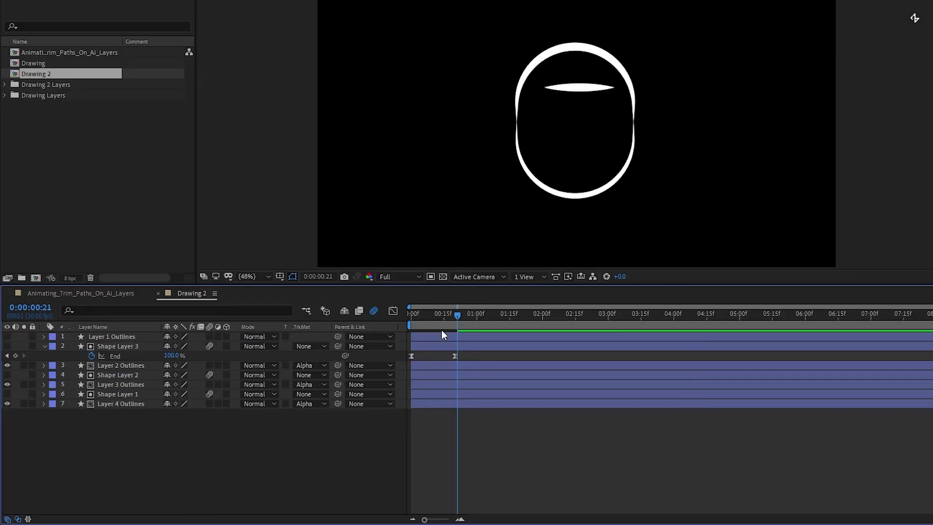
left_click_drag(440, 317, 424, 316)
key("Home")
key("space")
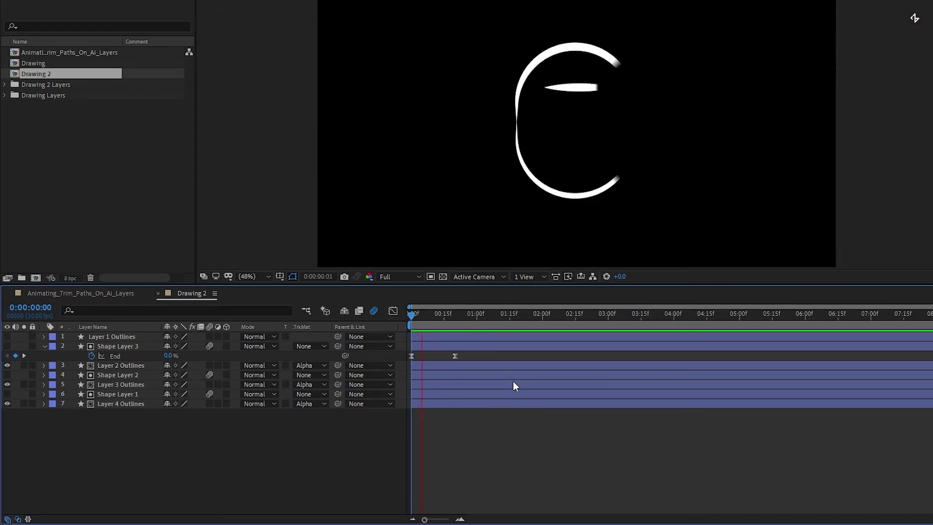
key("space")
Shift Shape Layer 3's End keyframes about five frames later, preview, and collapse the layer.
left_click_drag(464, 353, 421, 353)
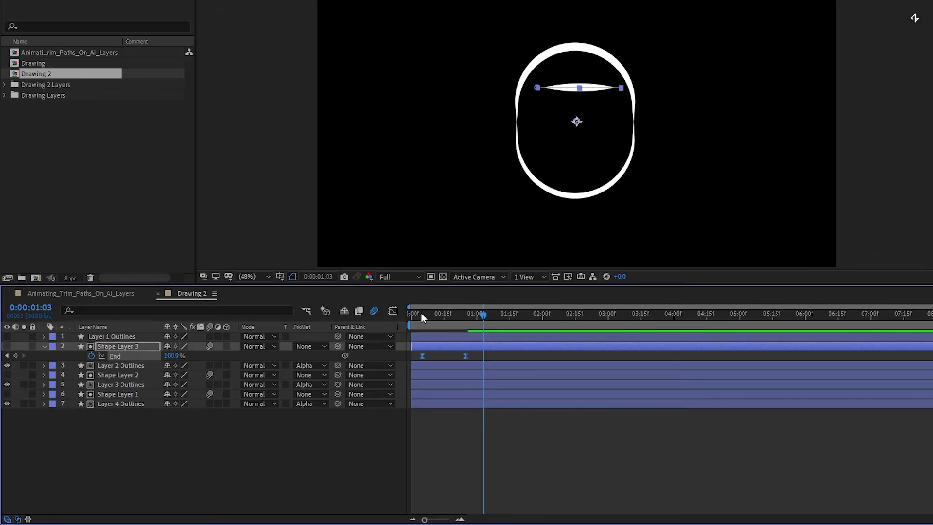
left_click_drag(421, 313, 412, 312)
key("space")
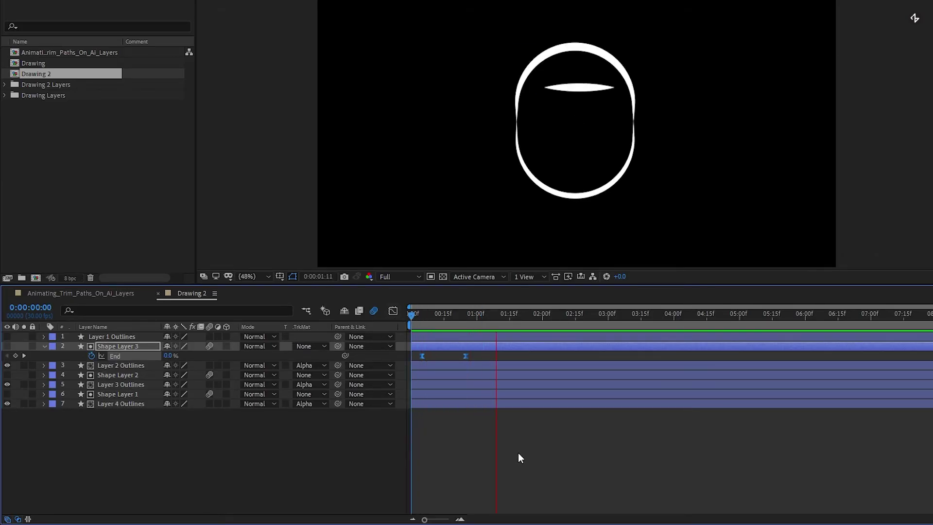
key("space")
left_click(44, 346)
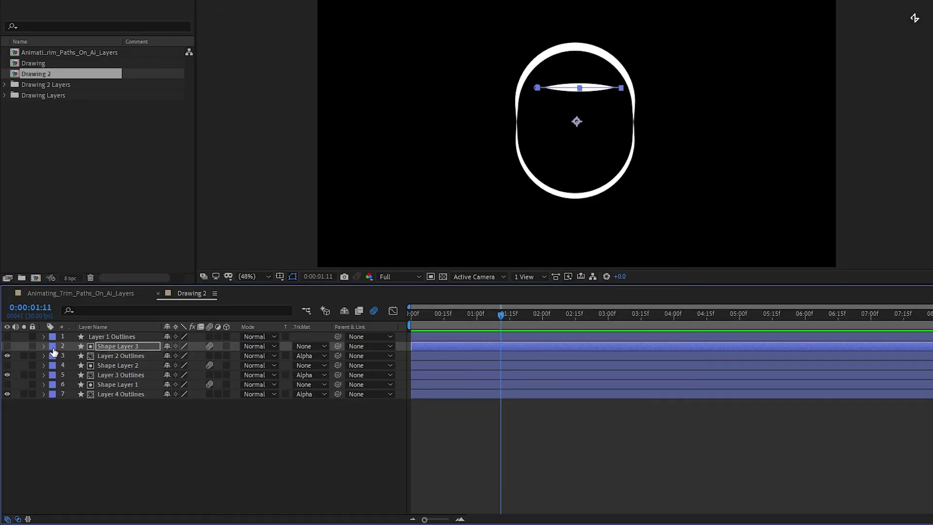
Show only Layer 1 Outlines, hiding the eye lens and both circle halves.
left_click(7, 336)
left_click(7, 356)
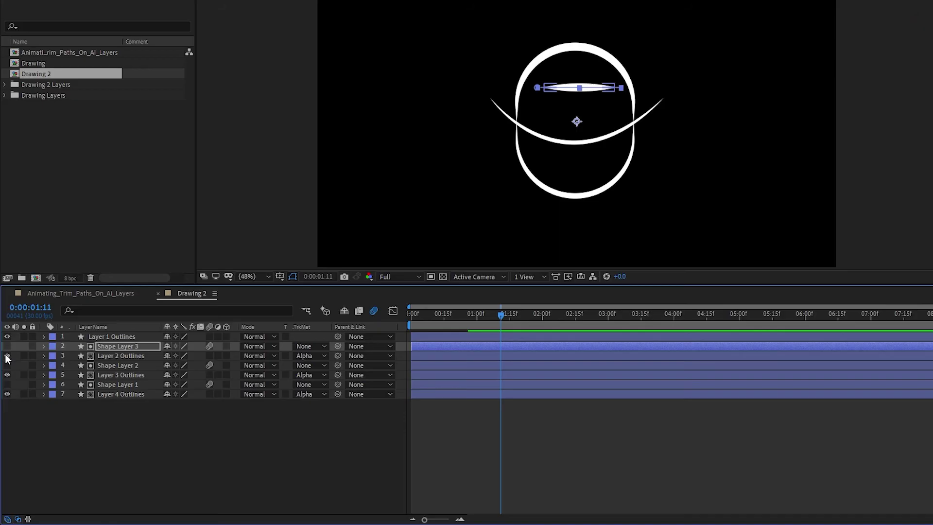
left_click(7, 374)
left_click(6, 394)
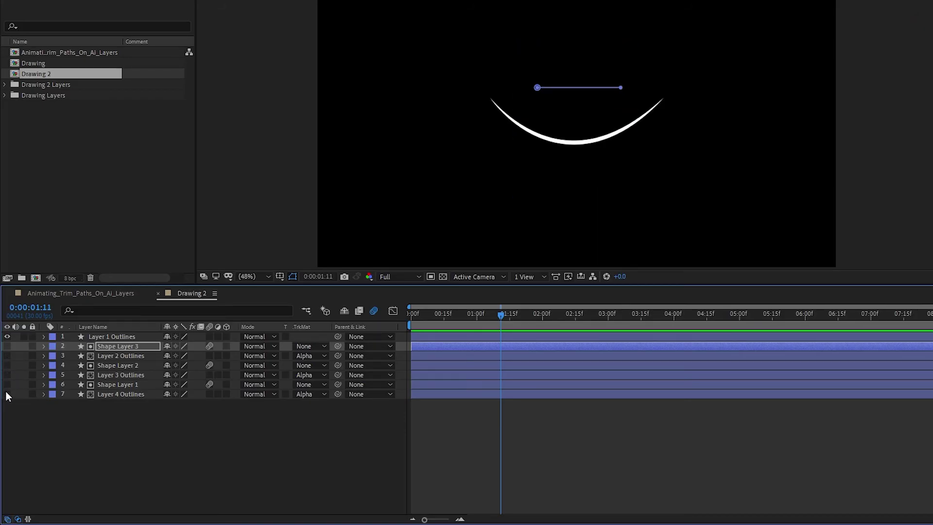
left_click(107, 334)
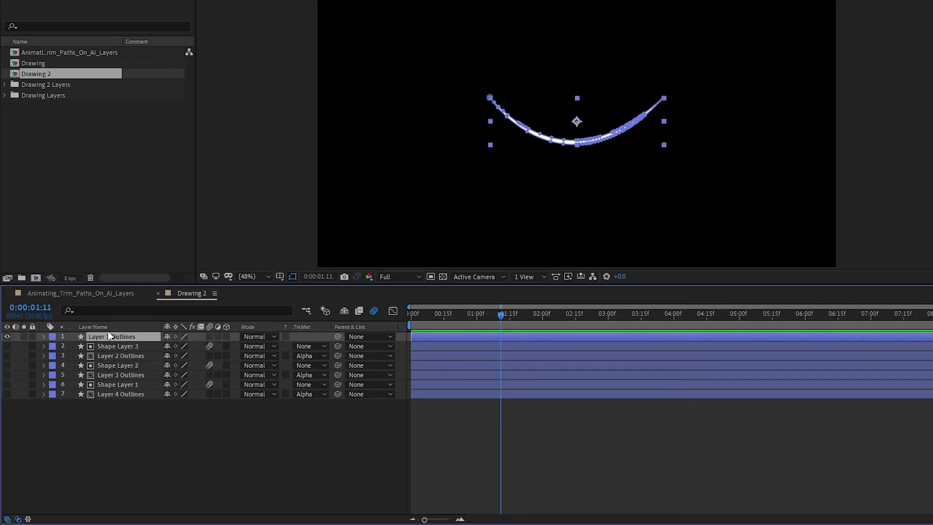
left_click(168, 434)
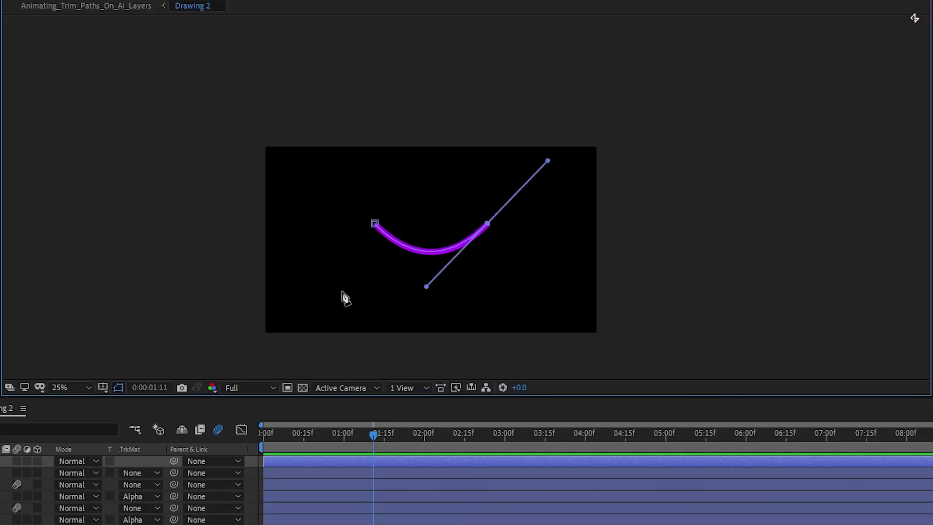
Frame the whole smile curve and set the viewer magnification to Fit up to 100%.
scroll(371, 270, "up", 4)
scroll(450, 276, "up", 2)
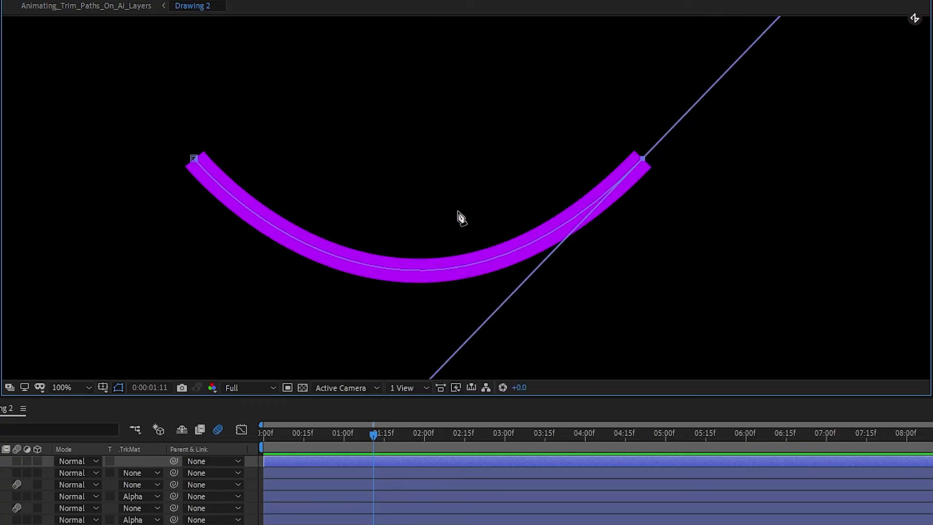
left_click_drag(456, 199, 488, 144)
left_click(66, 387)
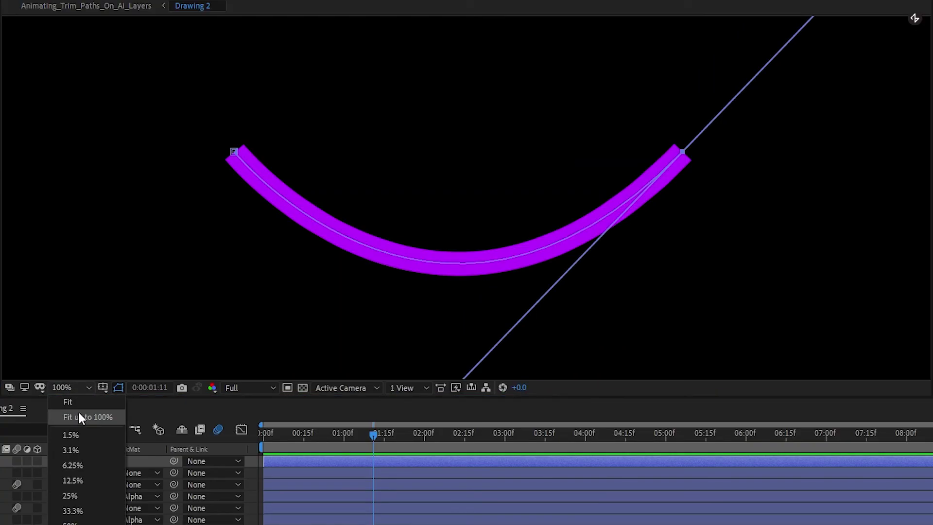
left_click(80, 414)
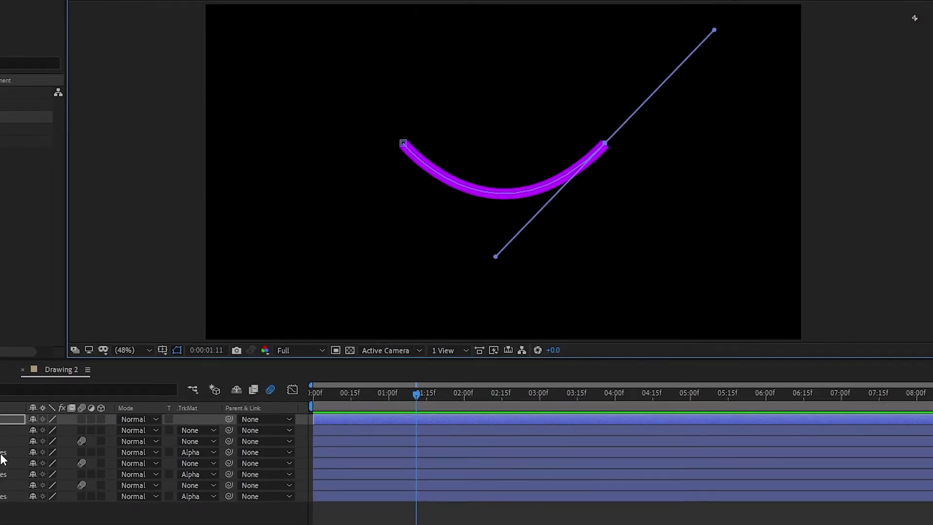
Select Shape Layer 3's animated Trim Paths 1 for copying.
left_click(65, 374)
left_click(30, 363)
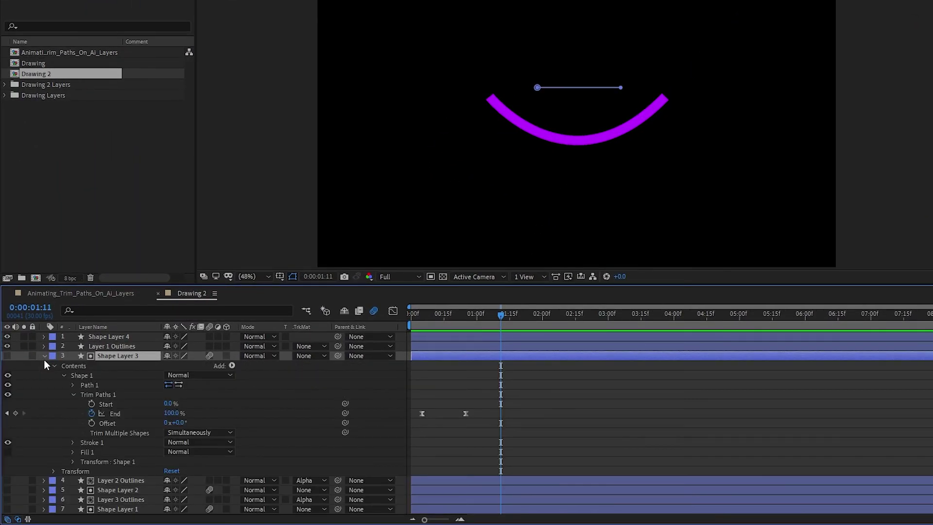
left_click(94, 395)
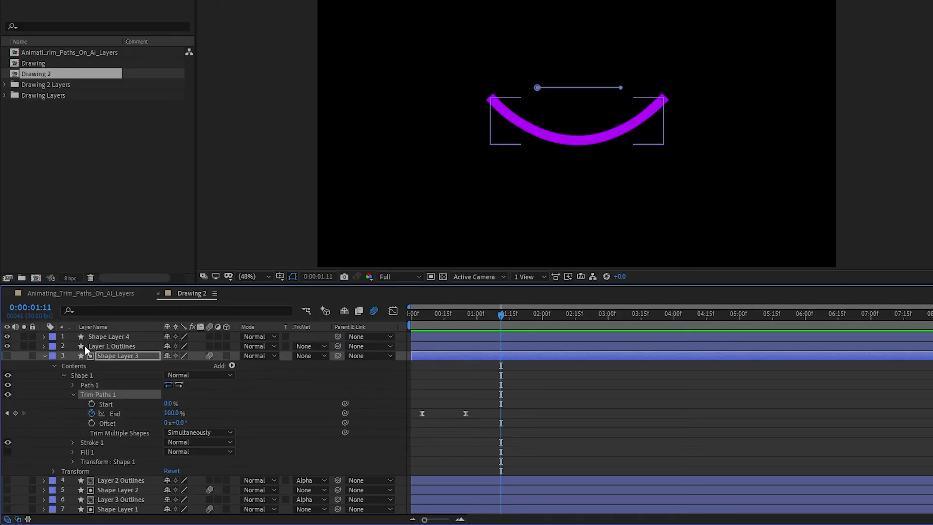
left_click(43, 355)
Paste the animated Trim Paths into Shape 1 of Shape Layer 4.
left_click(96, 336)
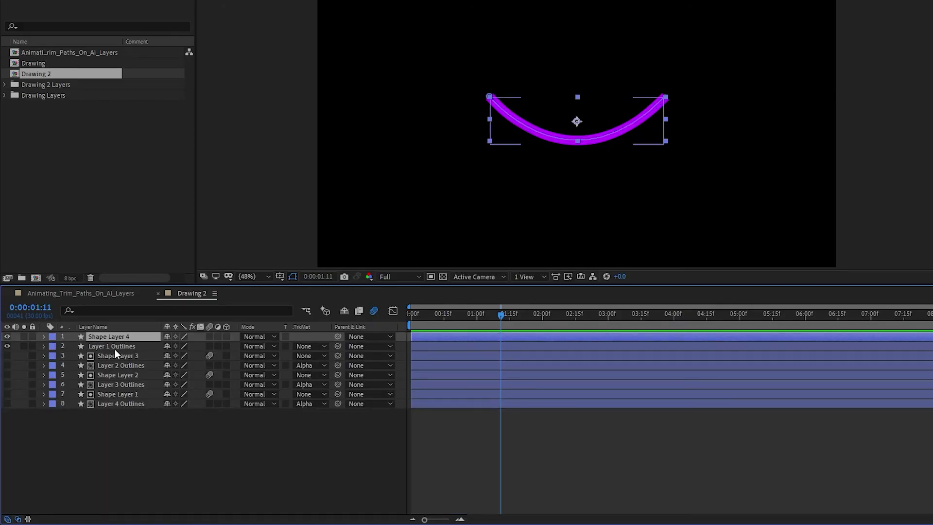
left_click(43, 337)
left_click(54, 346)
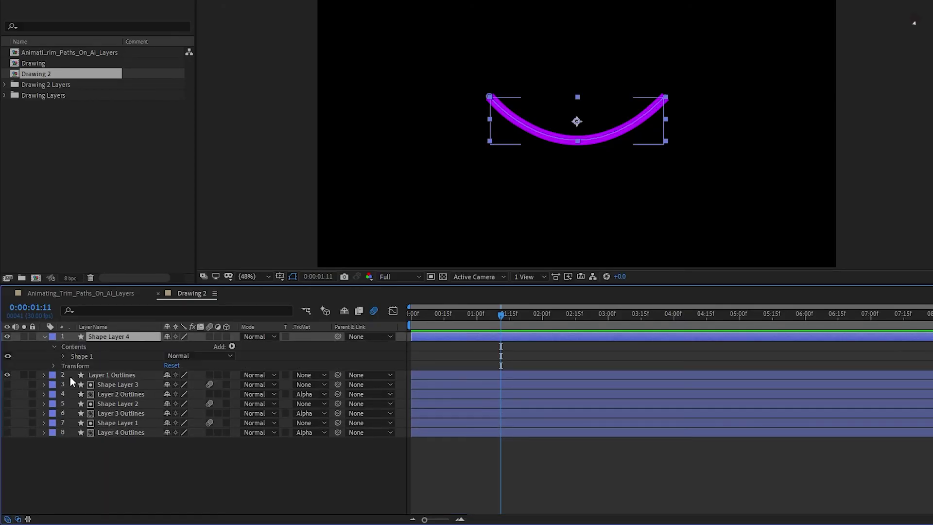
left_click(81, 358)
left_click(64, 356)
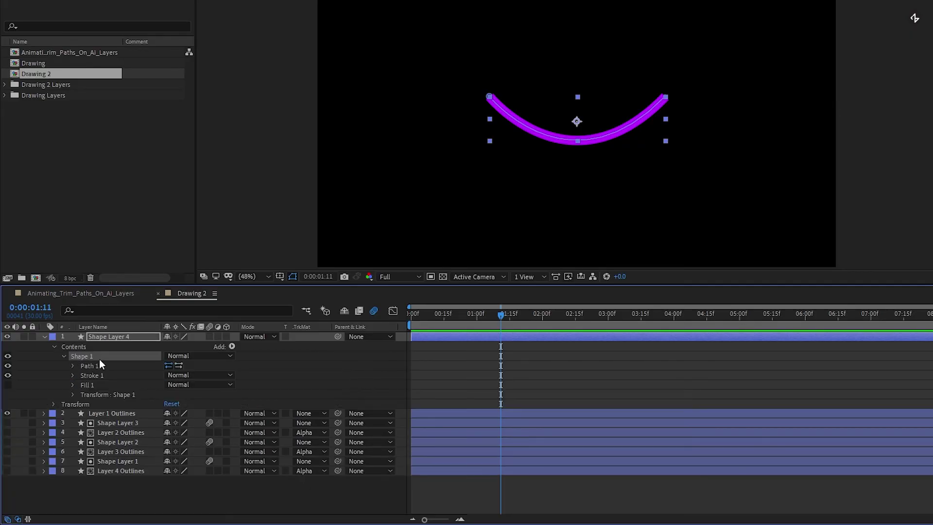
key("ctrl+v")
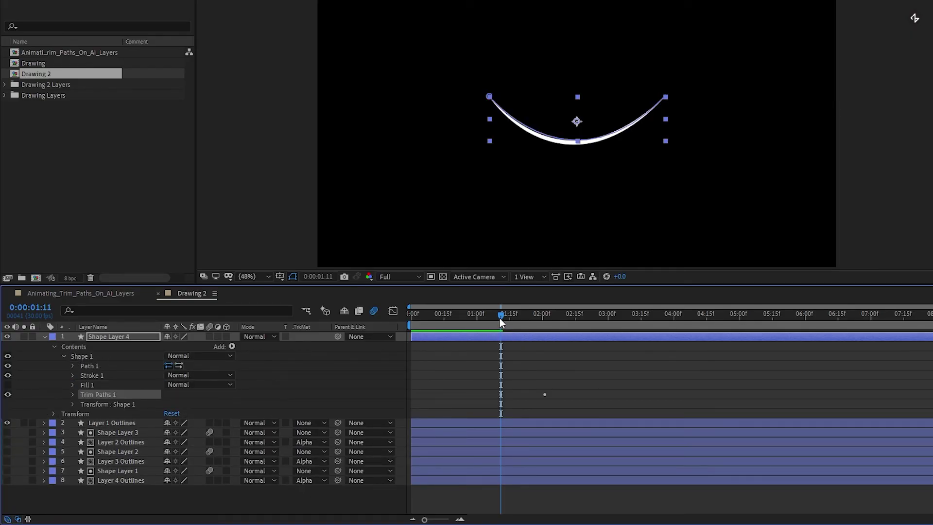
Preview the smile draw-on and reveal only Shape Layer 4's animated End property.
left_click_drag(500, 316, 456, 323)
key("space")
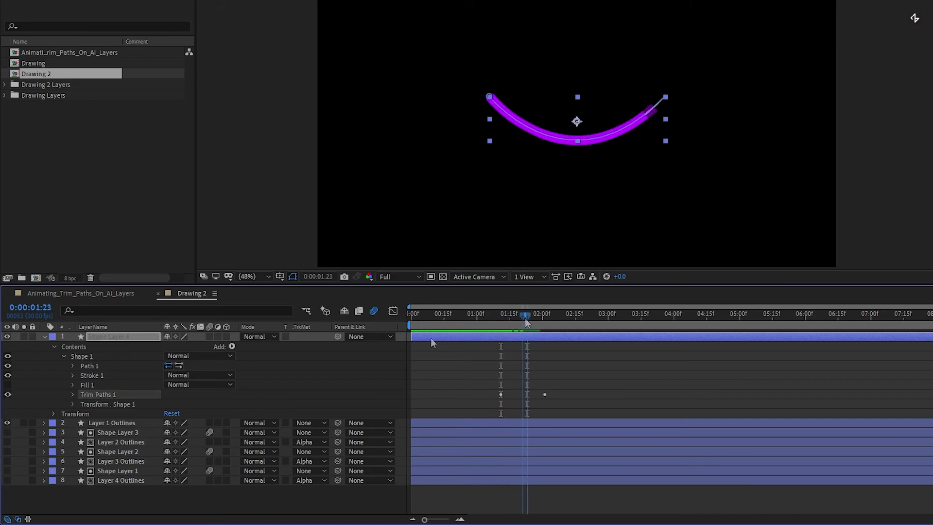
left_click(431, 337)
key("u")
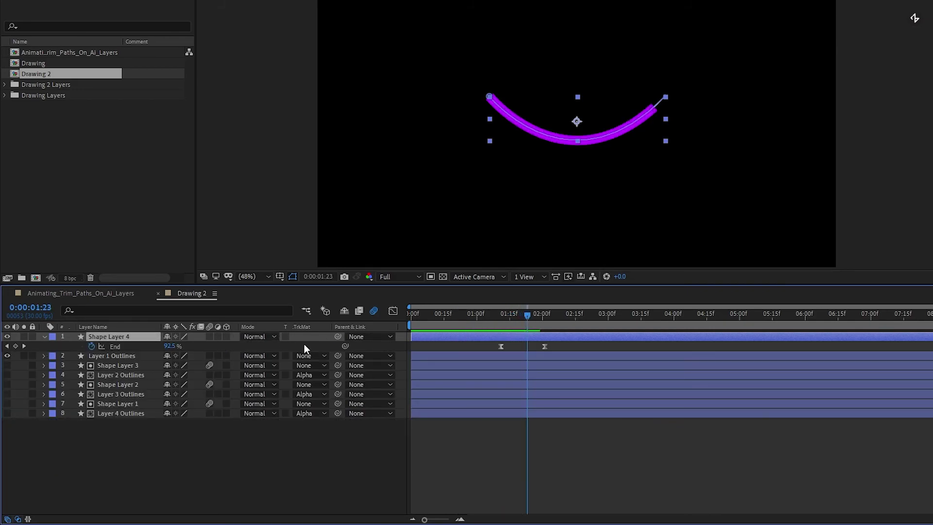
Enable motion blur on Shape Layer 4 and show Layer 4, 3 and 2 Outlines.
left_click(210, 337)
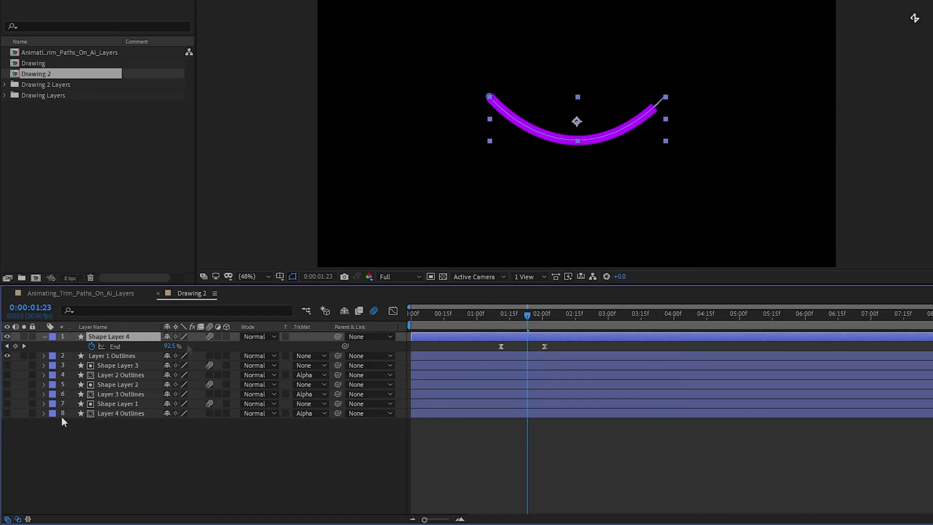
left_click(7, 413)
left_click(8, 393)
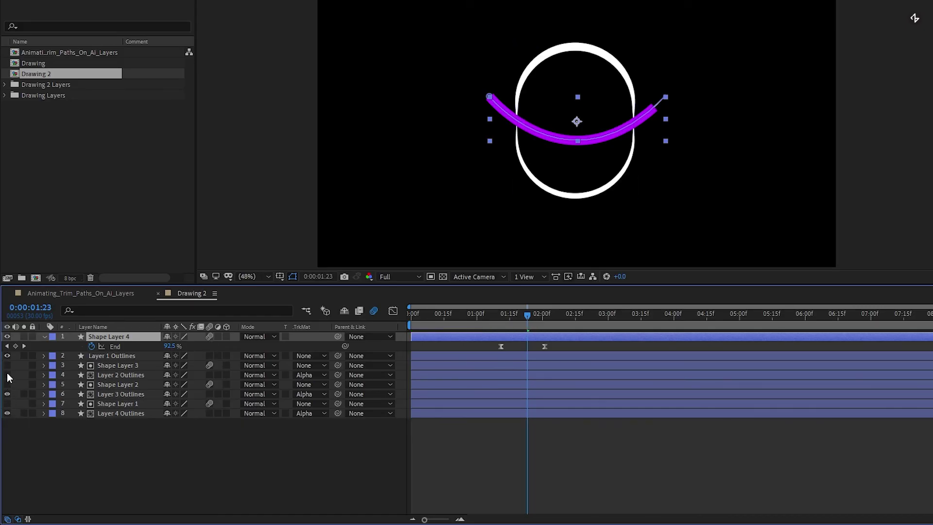
left_click(7, 375)
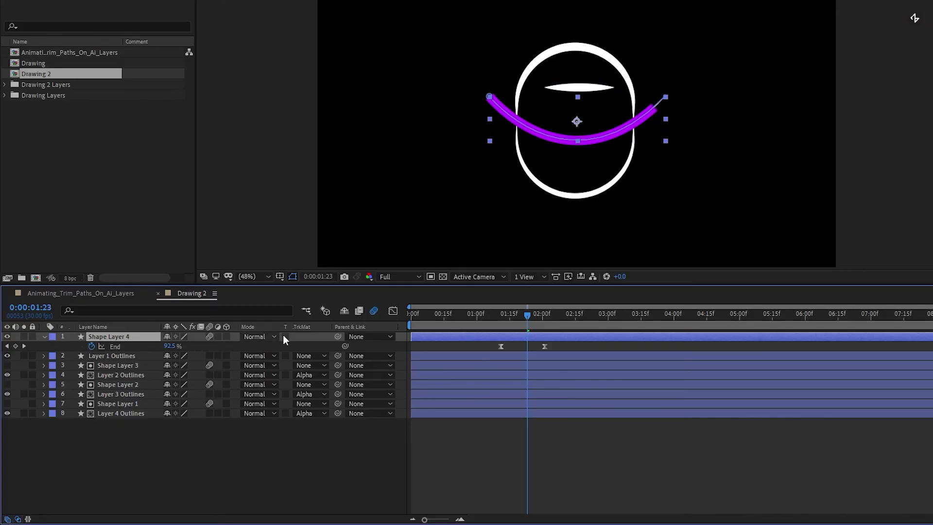
Set Layer 1 Outlines' track matte to Alpha Matte 'Shape Layer 4' and select its End keyframes.
left_click(303, 357)
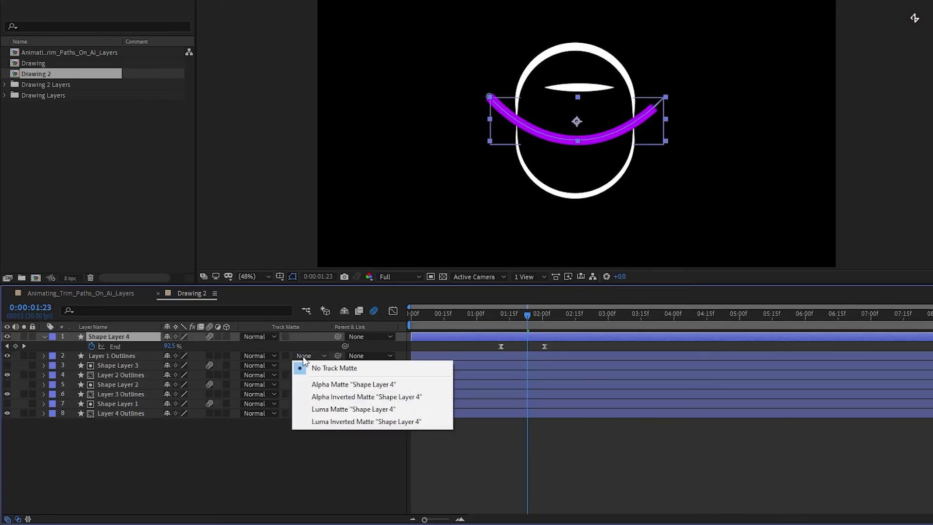
left_click(329, 385)
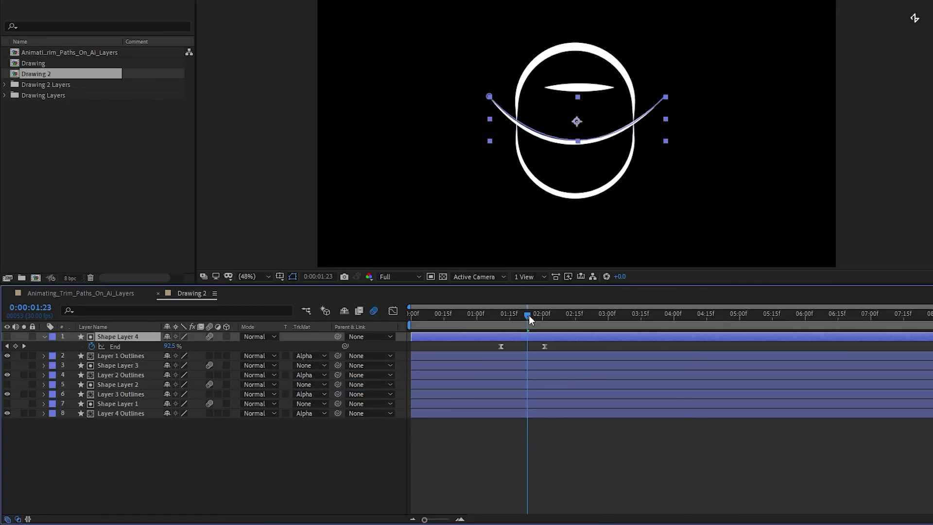
left_click_drag(529, 315, 424, 317)
left_click_drag(555, 346, 425, 352)
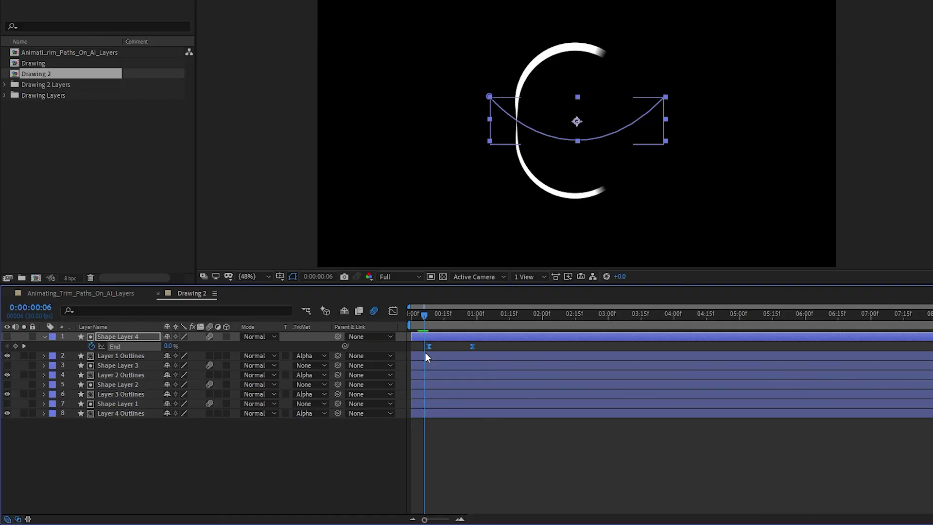